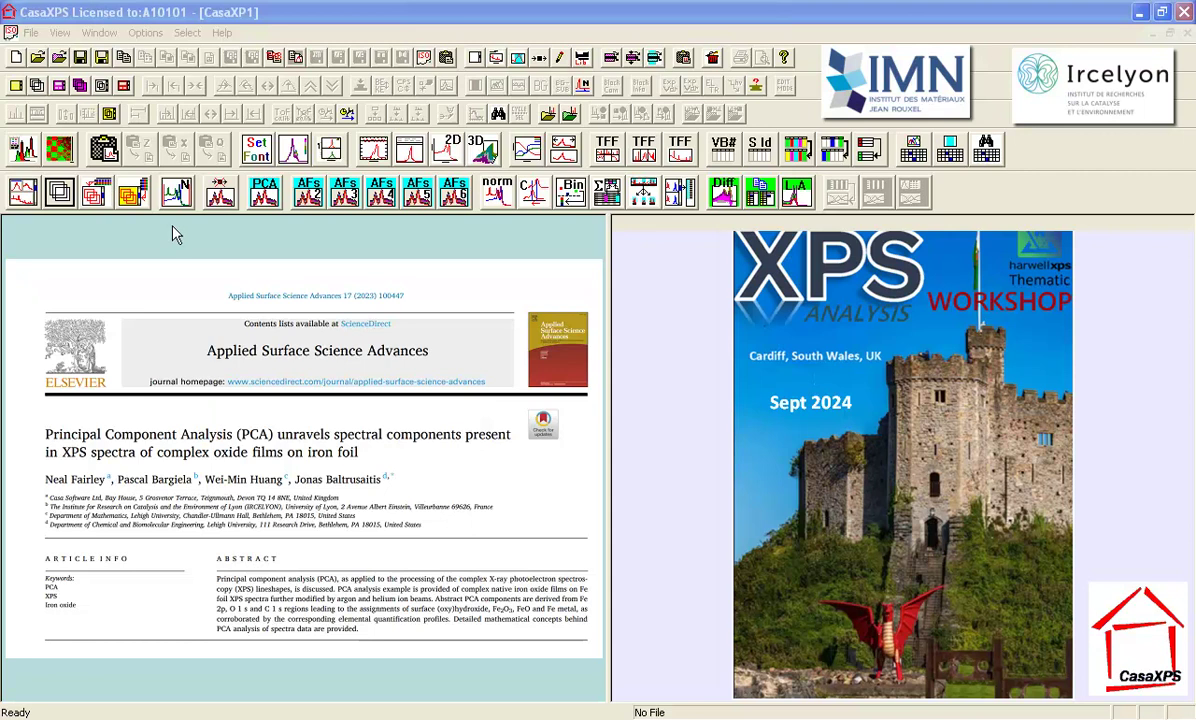
- Switch to the 2023-07-06-fe2o3-fe3o4-adjusted.vms window from the Window menu
click(98, 33)
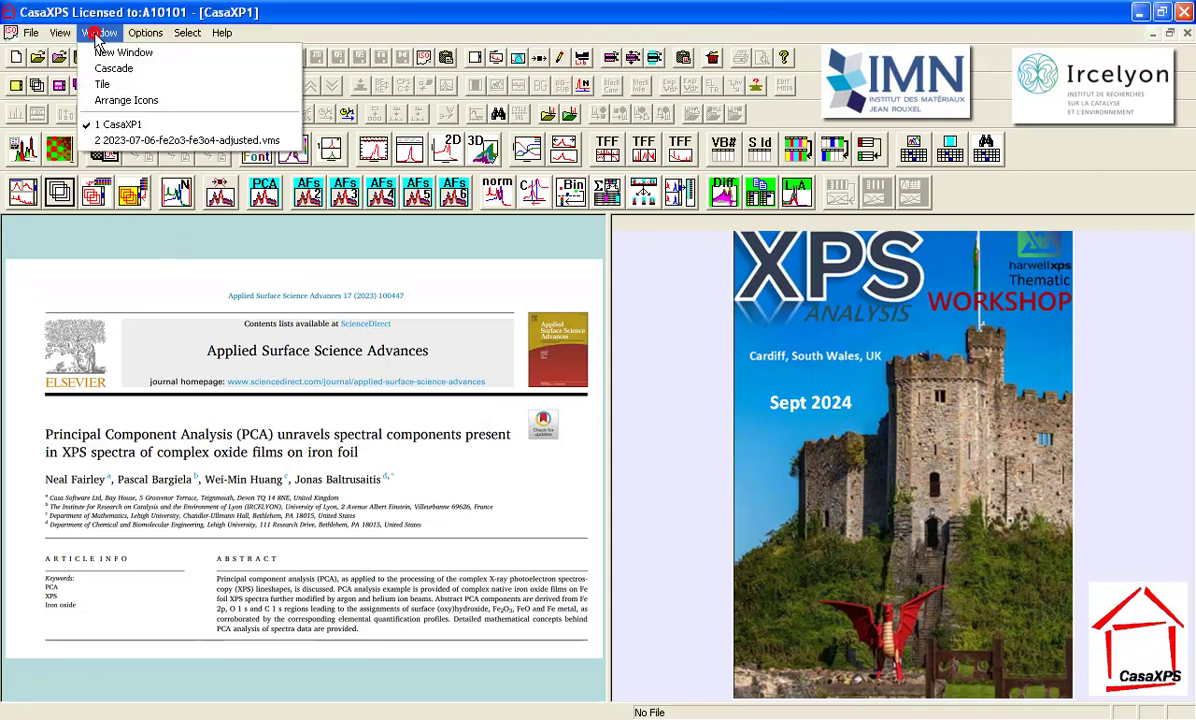
- Select the first Fe2O3 and first Fe3O4 Iterations rows to overlay their Fe 2p spectra
click(133, 140)
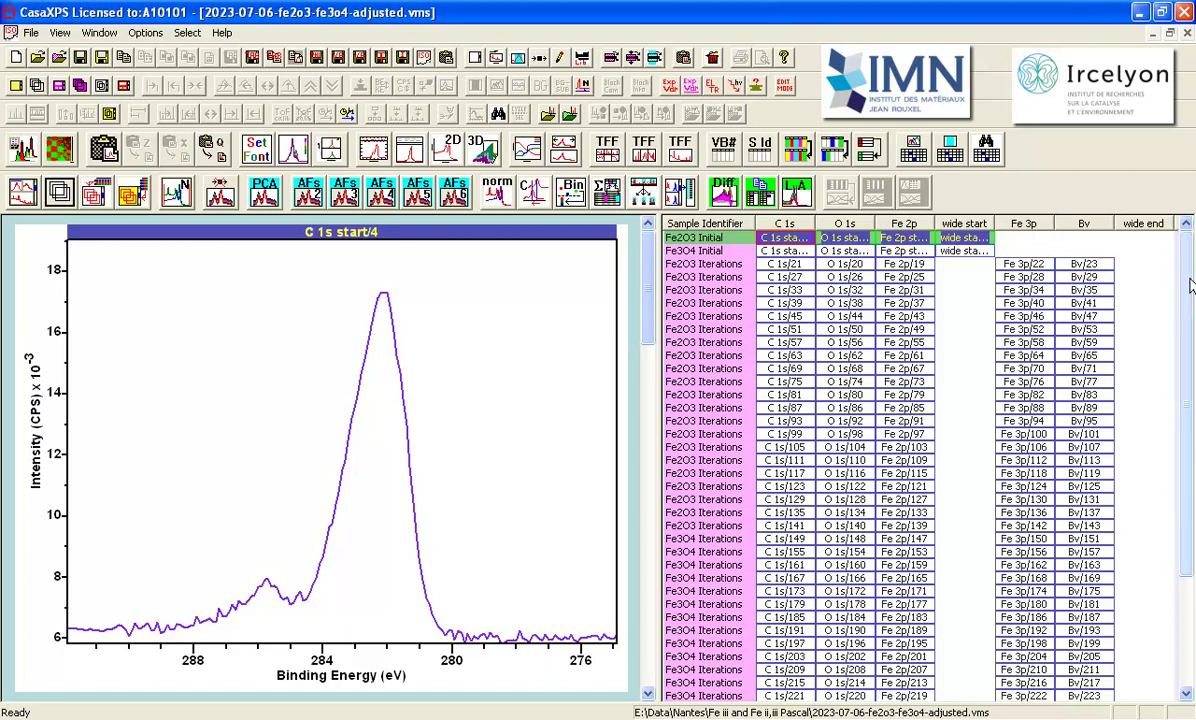
drag(1182, 280, 1190, 395)
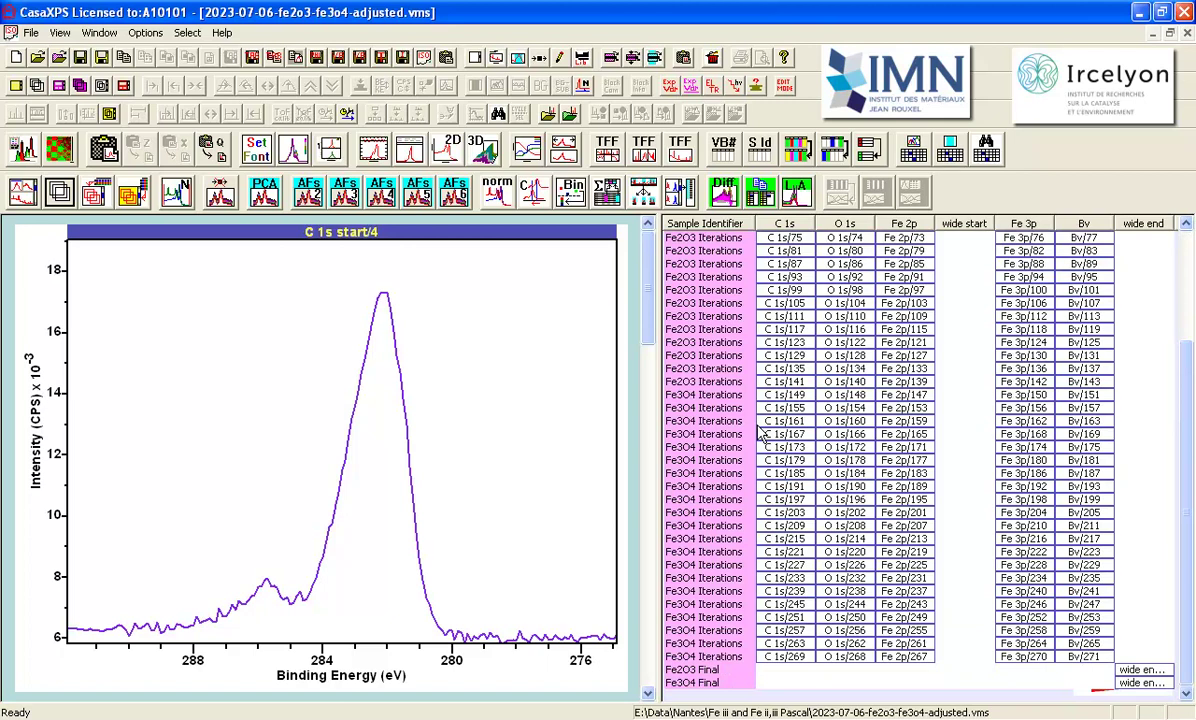
drag(1190, 475, 1190, 250)
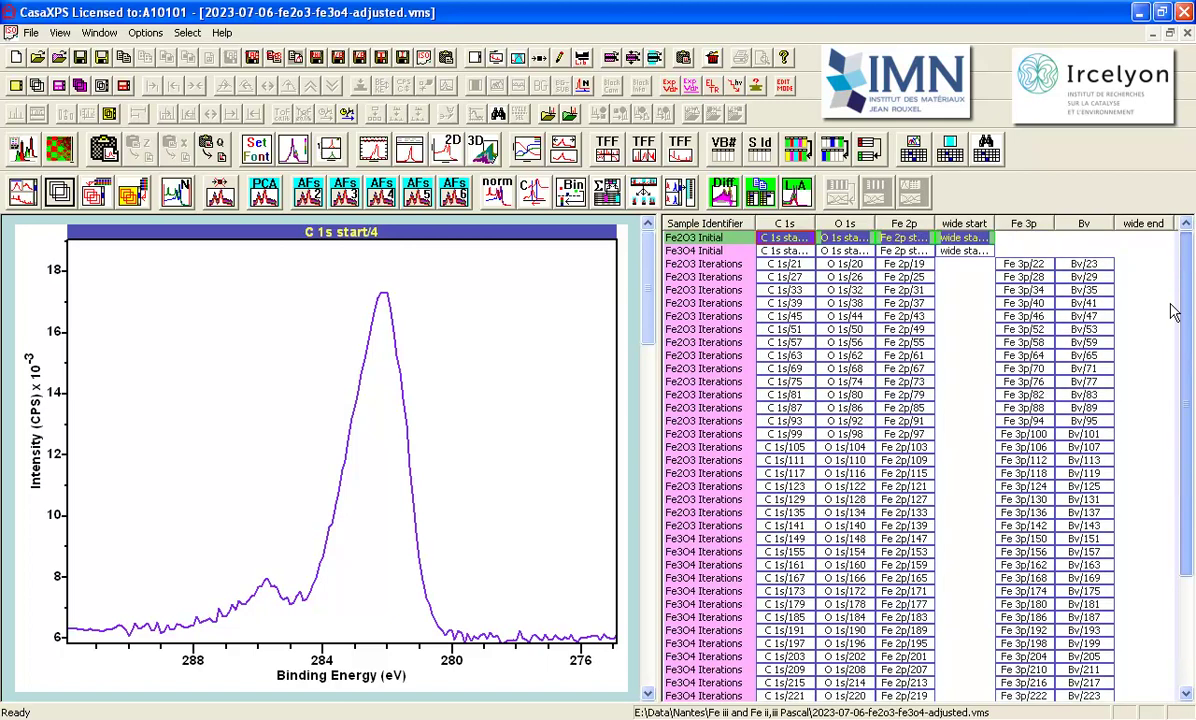
click(905, 264)
drag(1184, 279, 1184, 530)
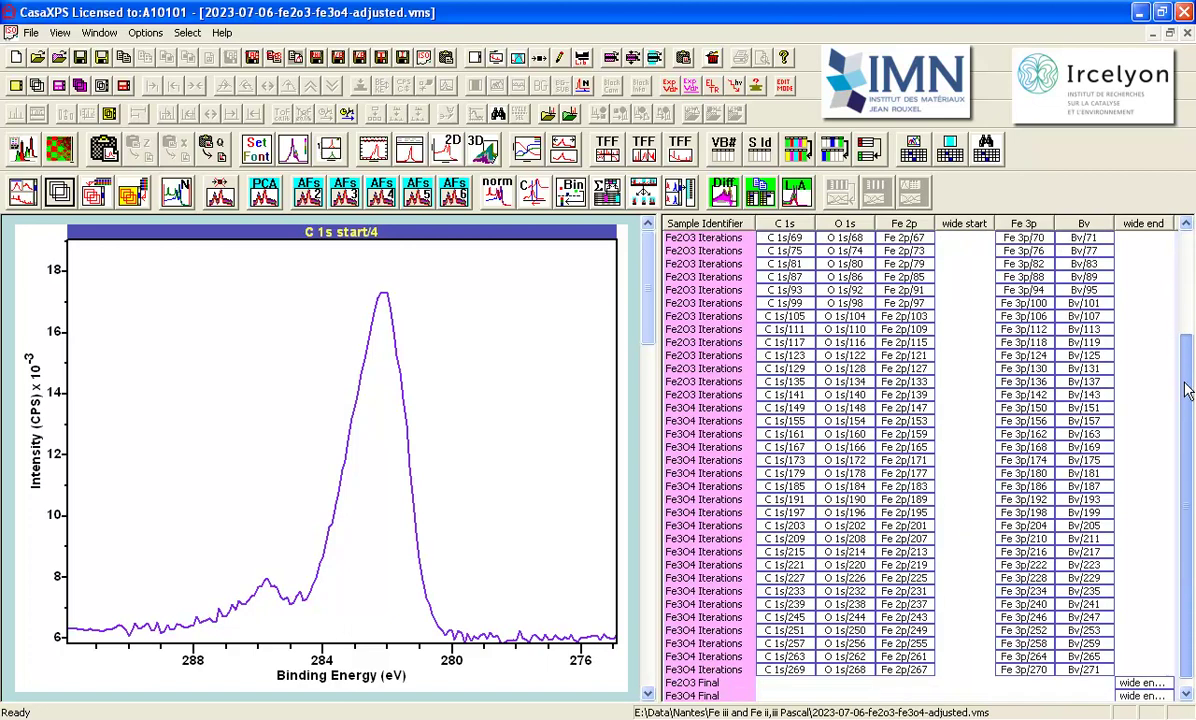
click(898, 409)
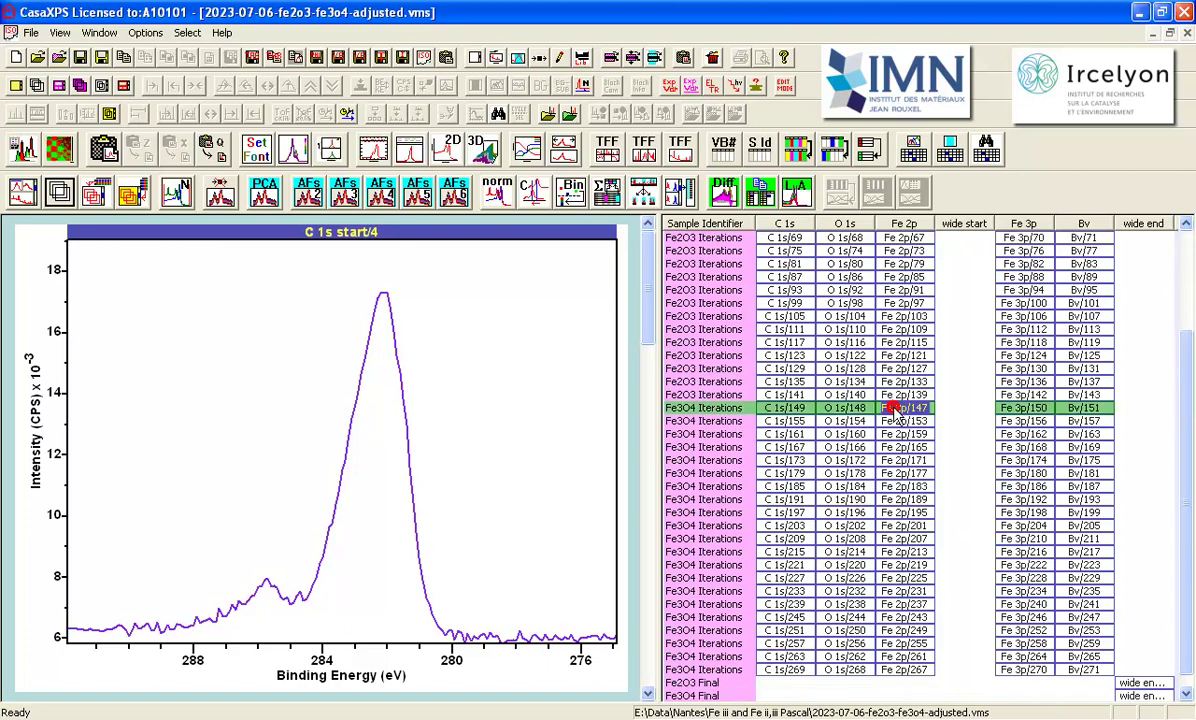
scroll(1181, 483, up, 1)
drag(1181, 483, 1164, 371)
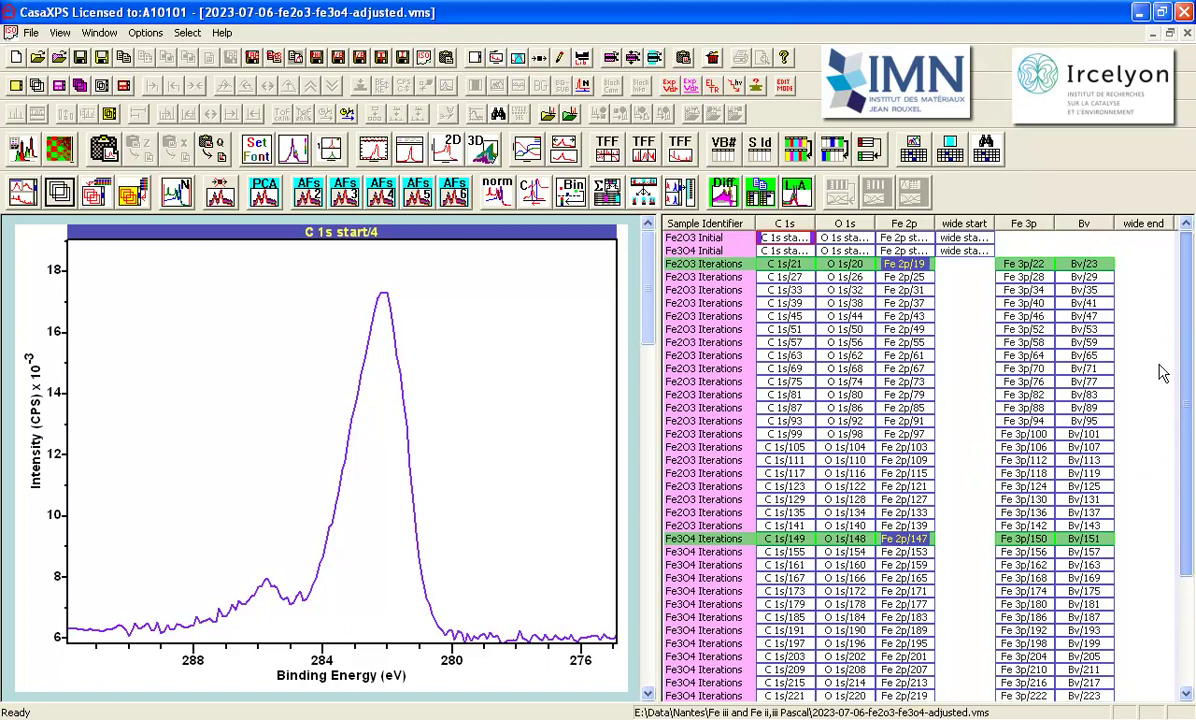
scroll(1161, 390, down, 1)
scroll(1163, 396, up, 1)
click(60, 194)
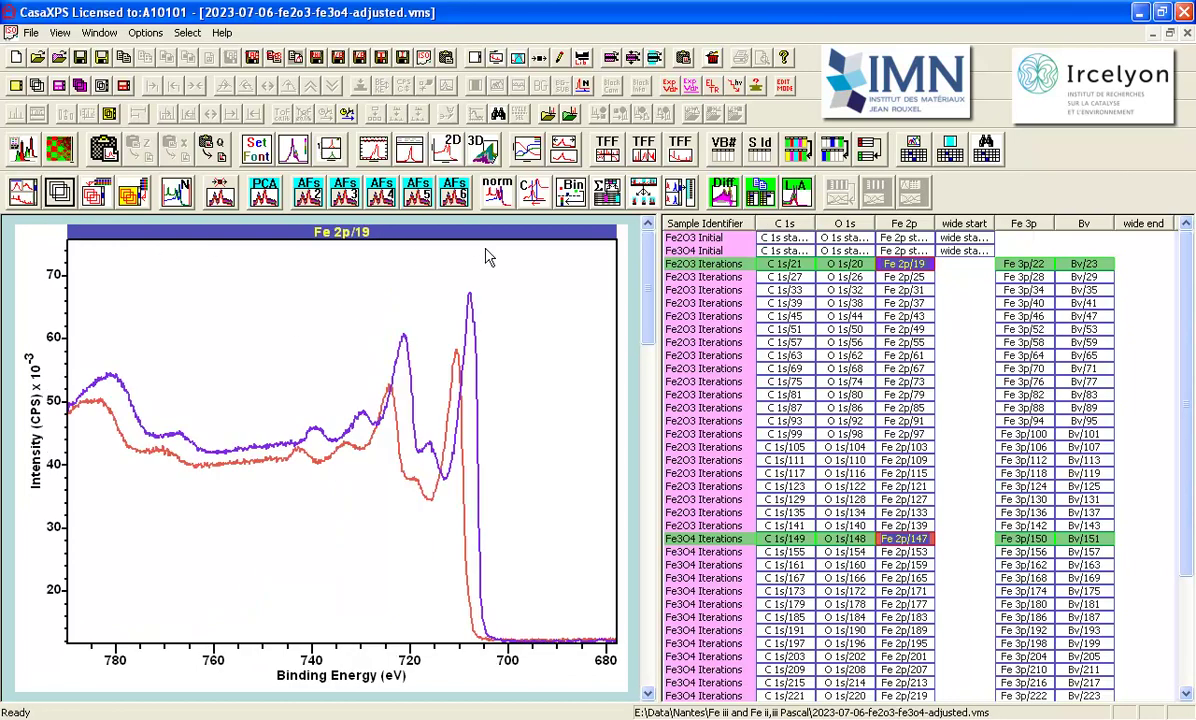
click(646, 412)
click(647, 262)
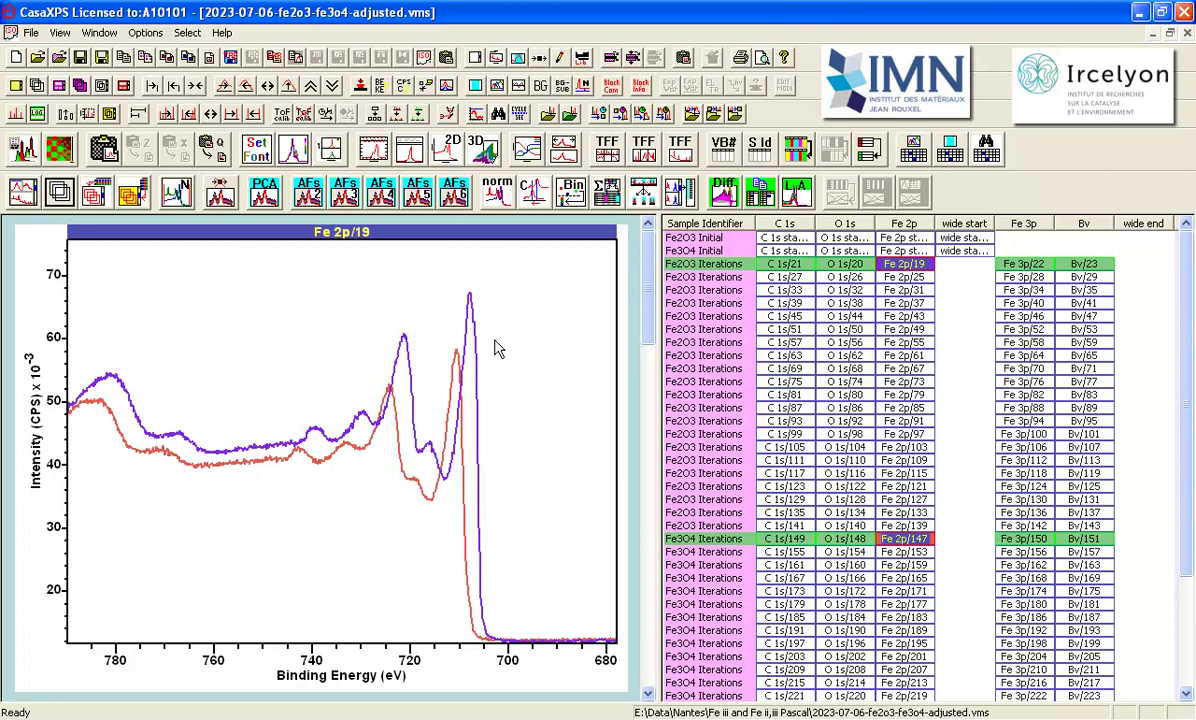
key(Left)
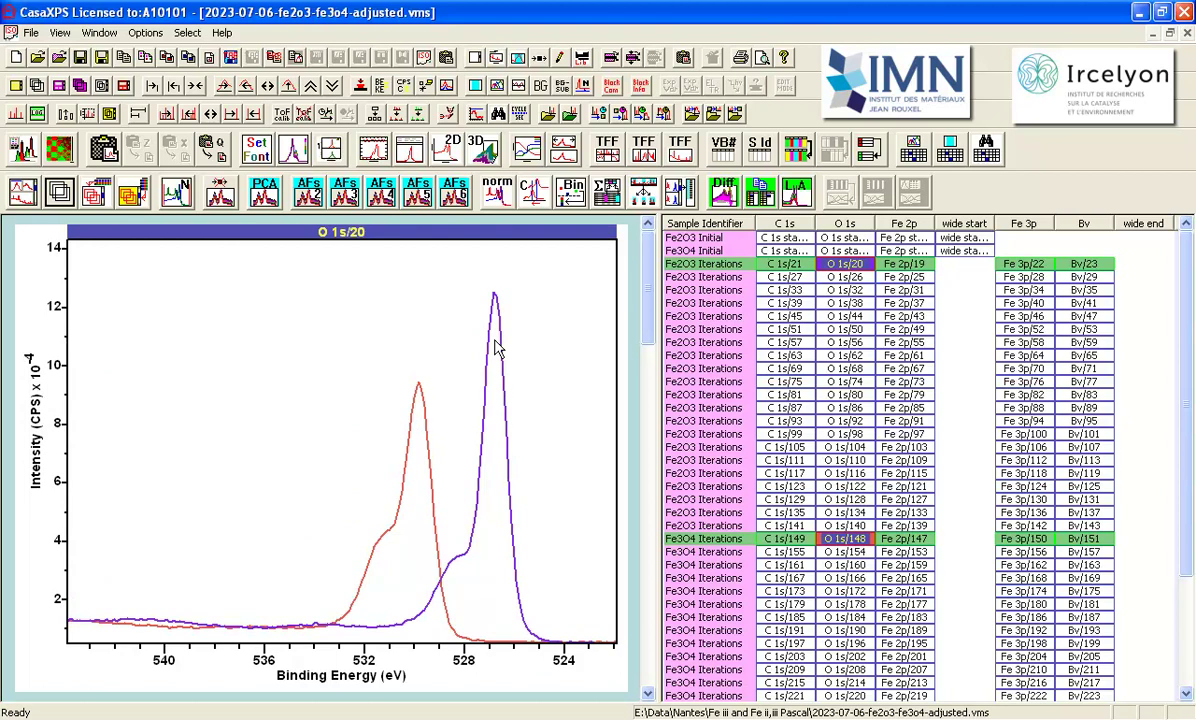
key(Left)
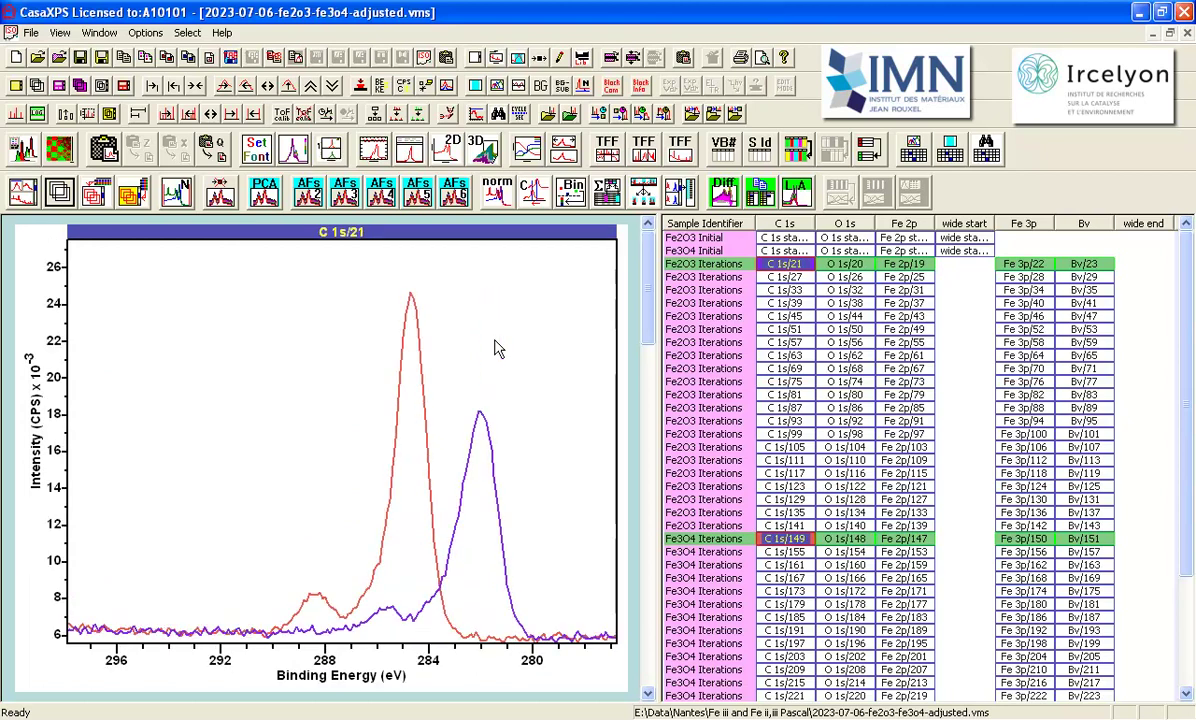
key(Right)
key(Right)
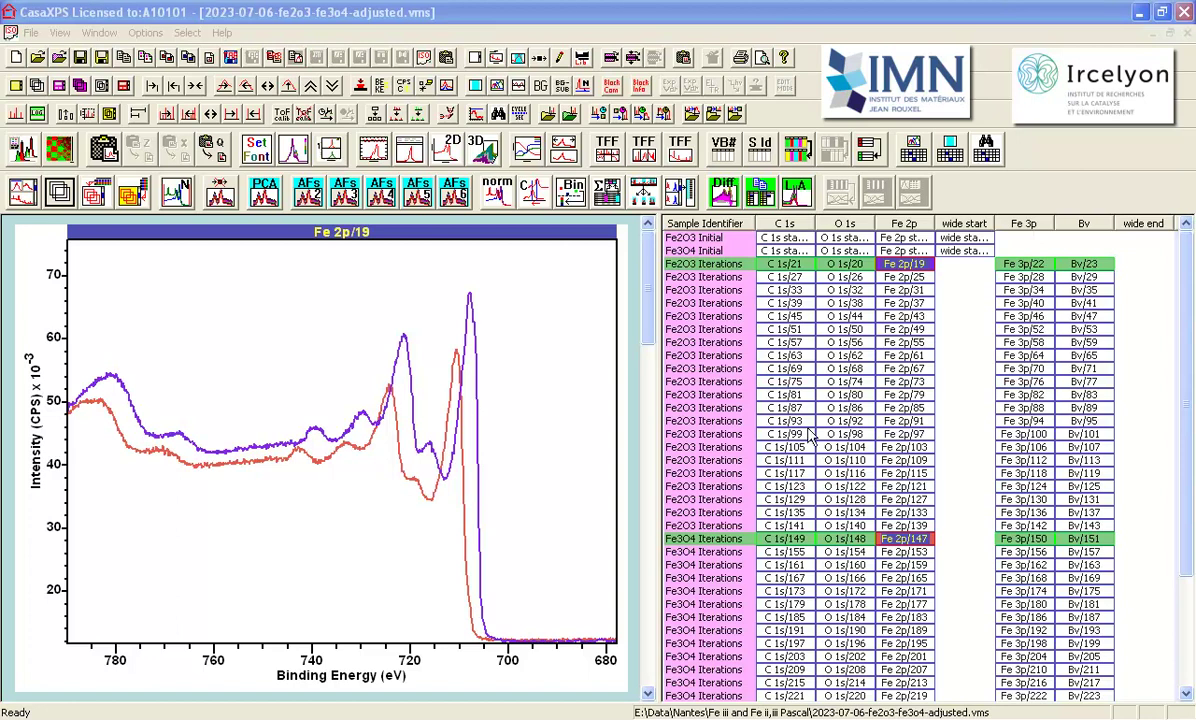
- Overlay the Fe 2p spectra of all Fe2O3 Iterations rows in one plot
click(896, 277)
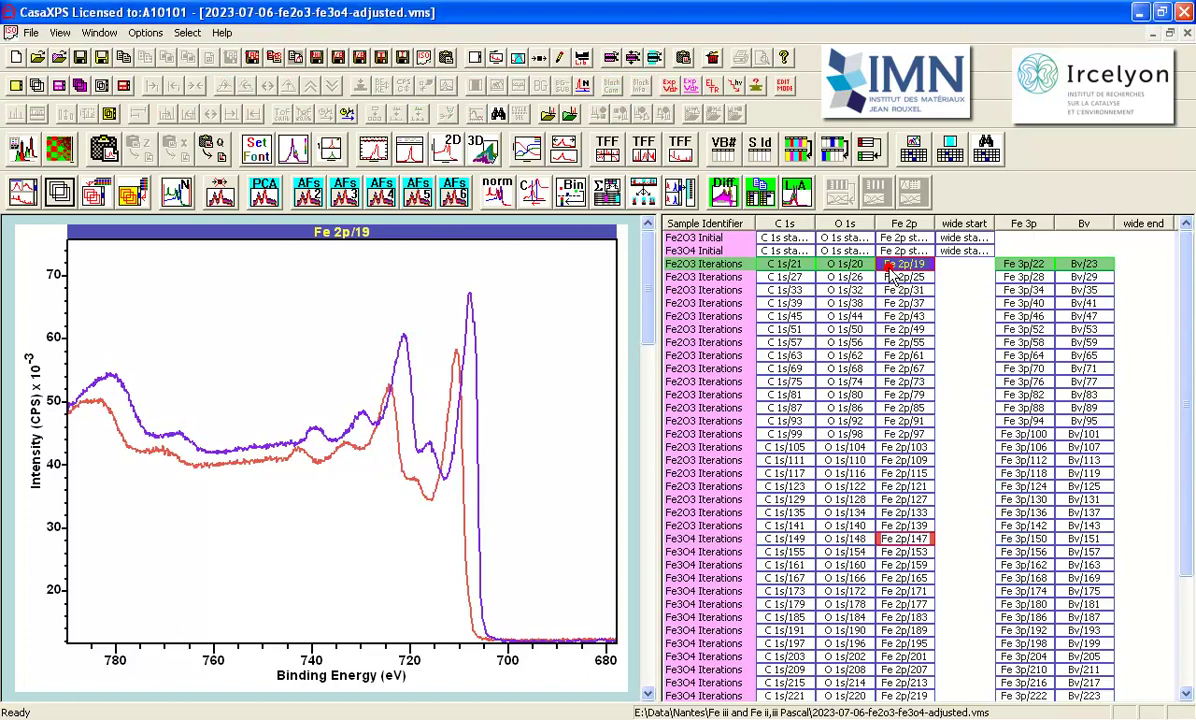
shift+click(891, 525)
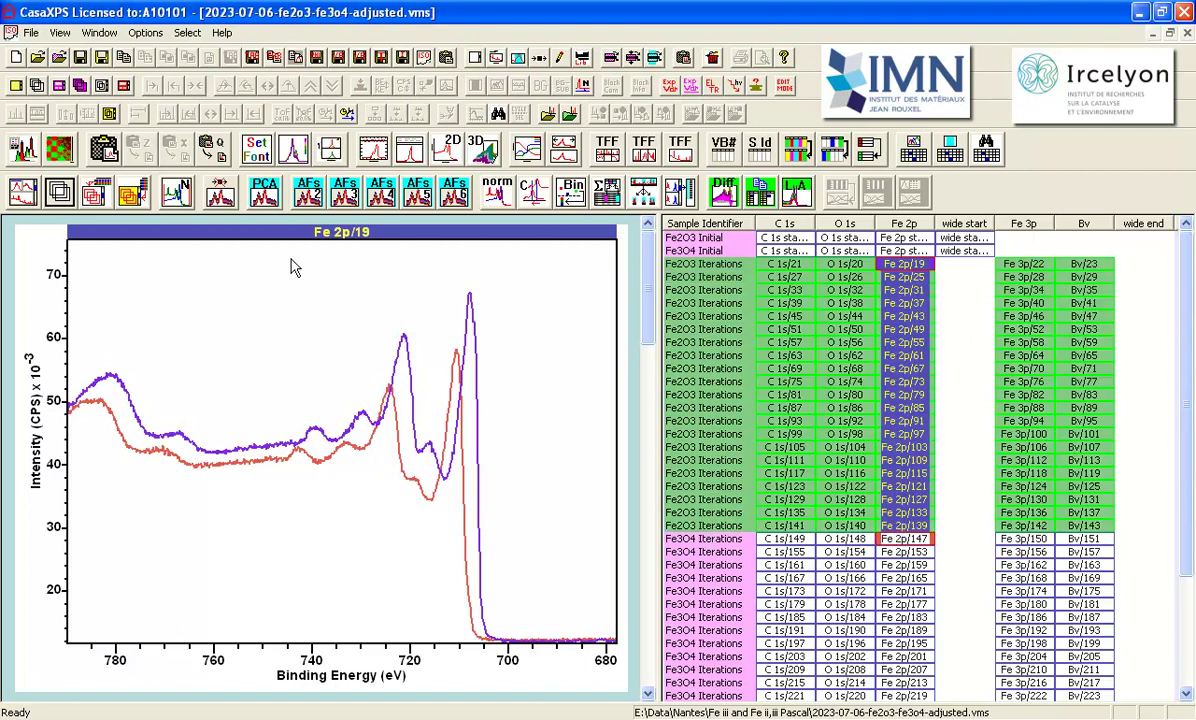
click(61, 194)
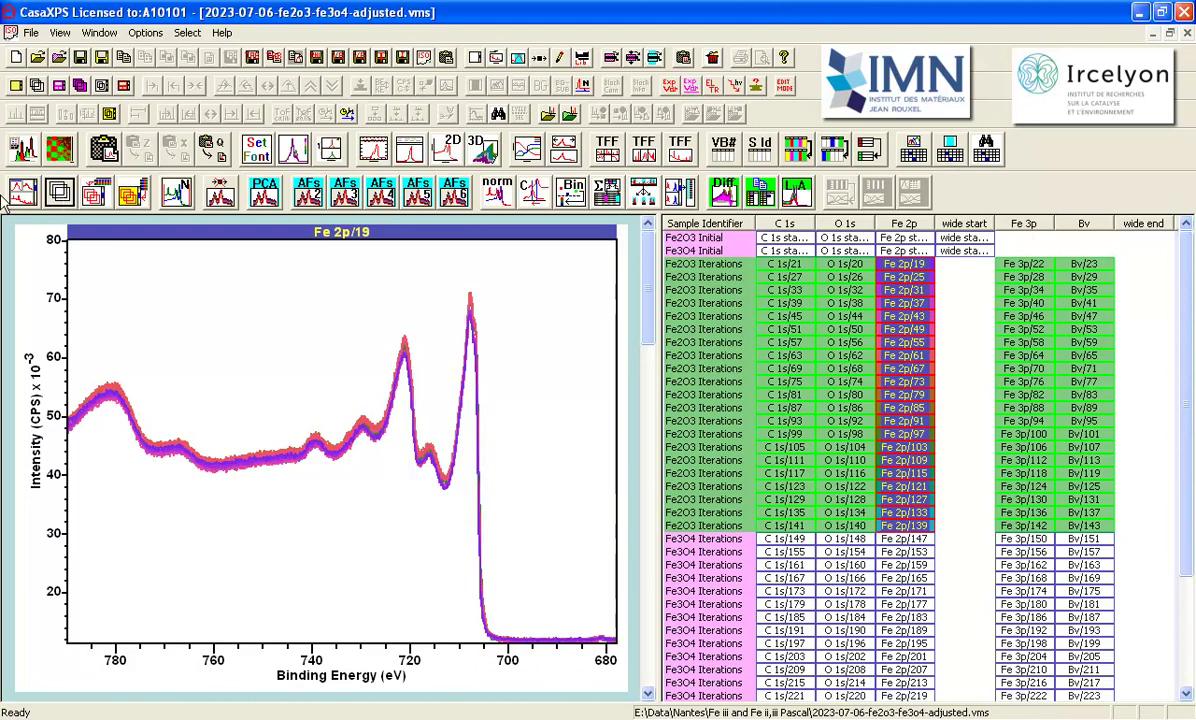
- Overlay the Fe 2p spectra of all Fe3O4 iterations, Fe 2p/147 through Fe 2p/267
click(912, 539)
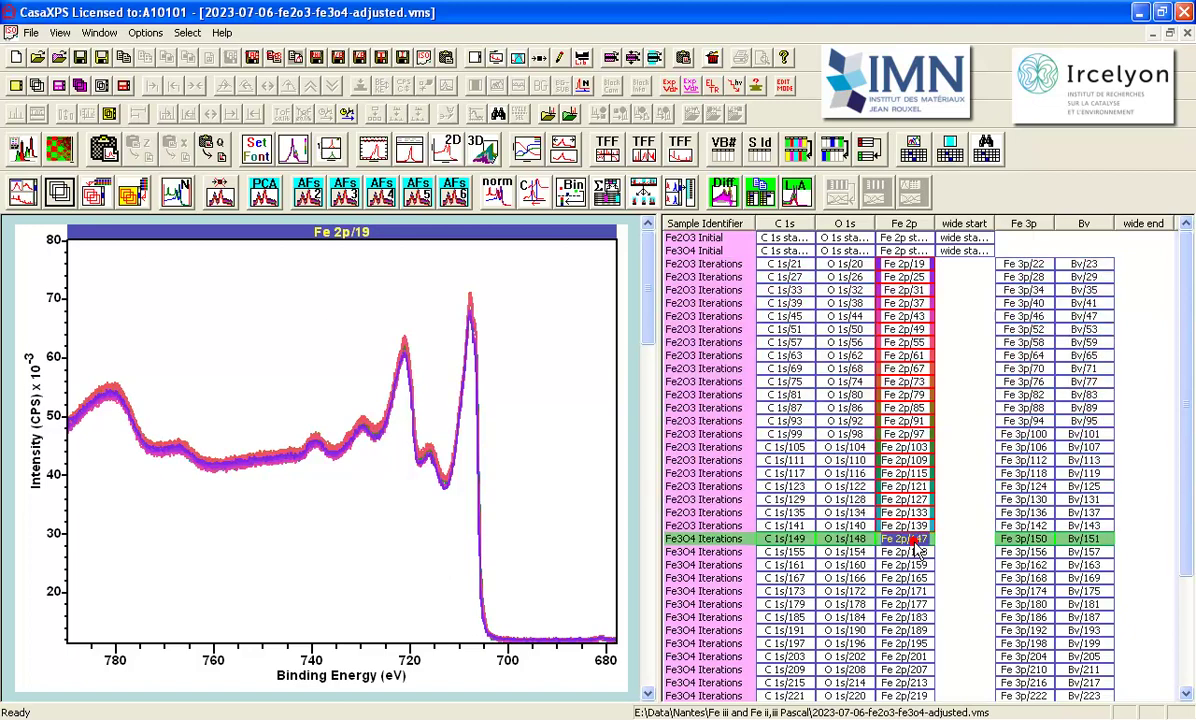
scroll(1182, 425, down, 4)
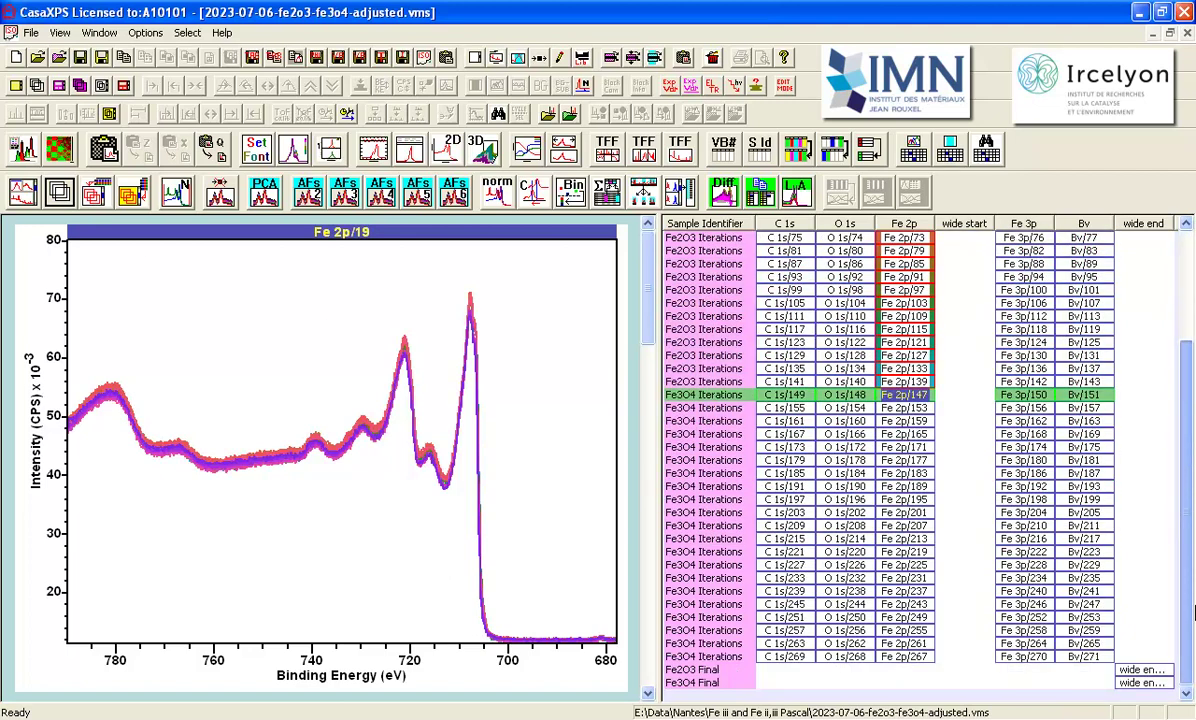
shift+click(912, 658)
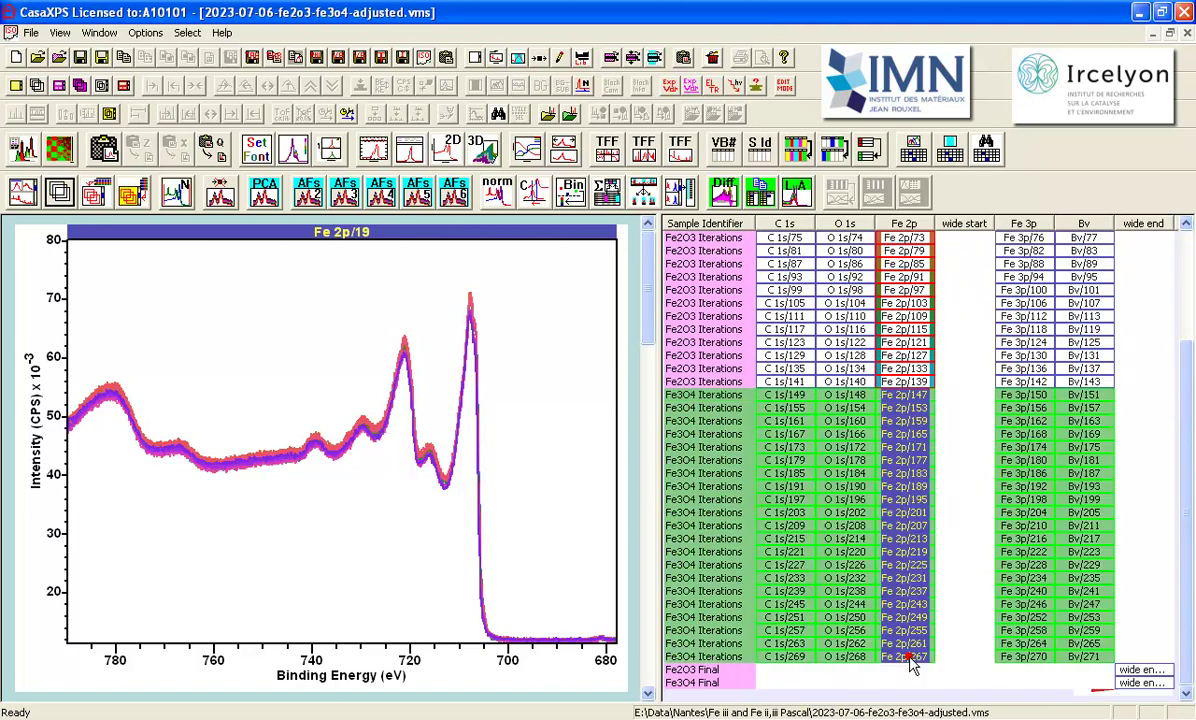
click(58, 193)
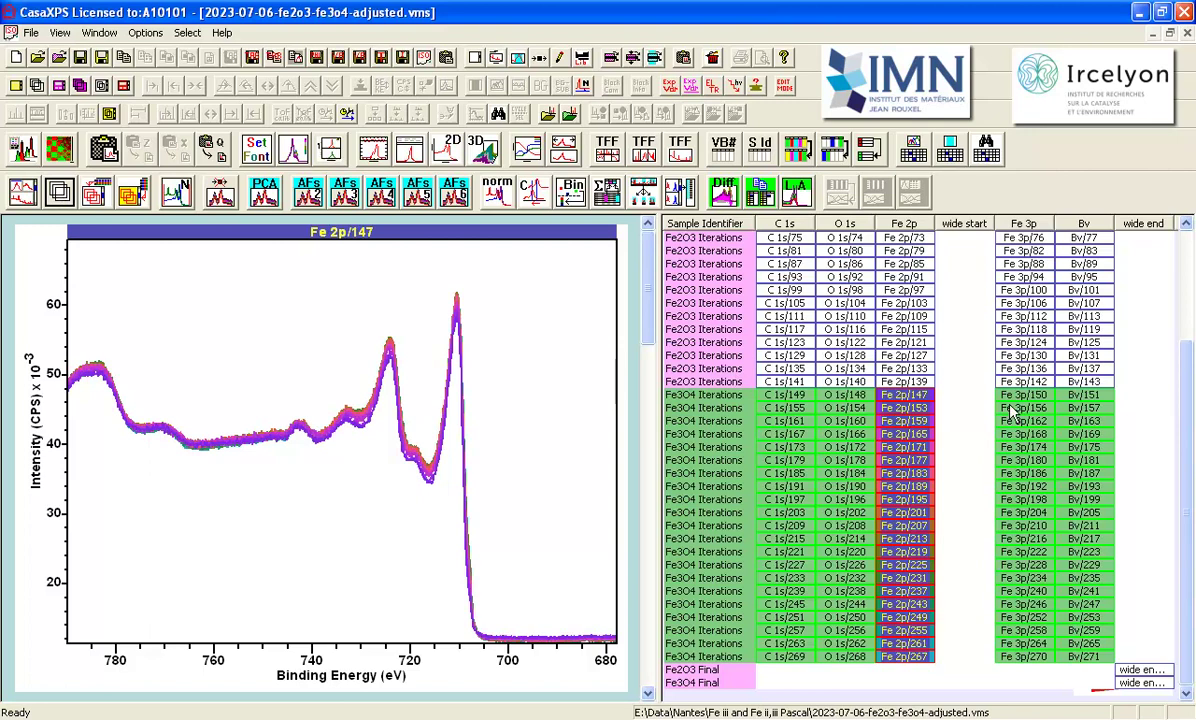
- Select every Fe2O3 and Fe3O4 Iterations row together
drag(1186, 363, 1181, 253)
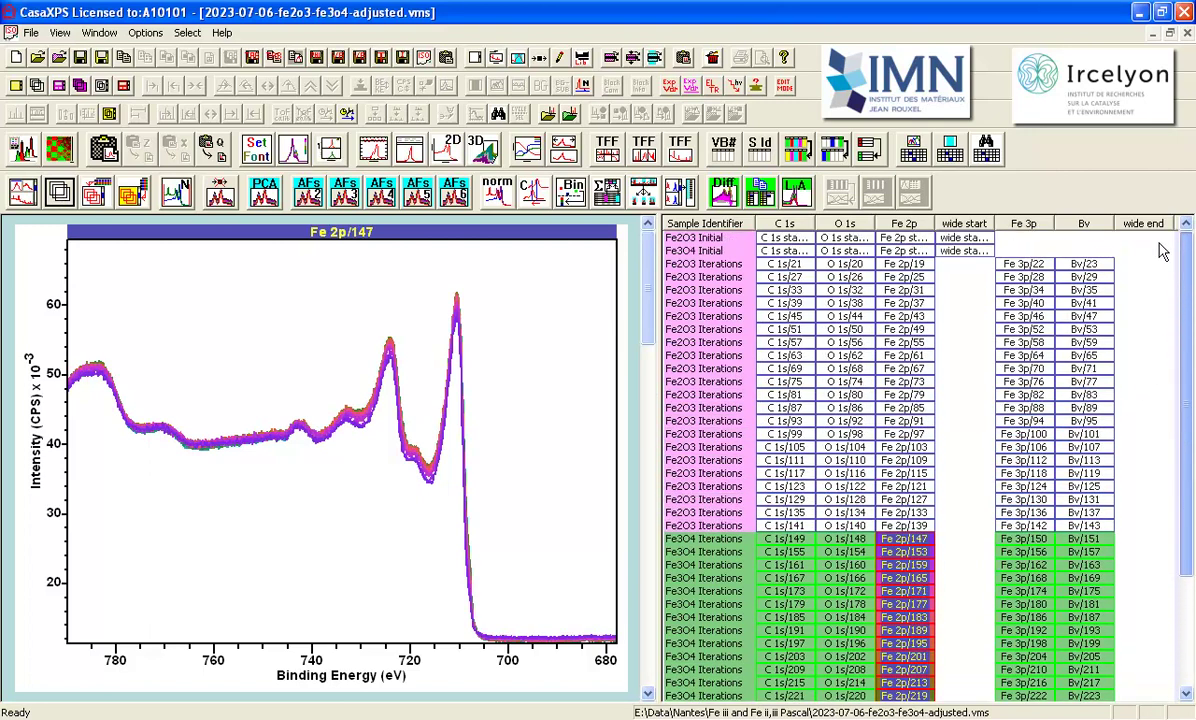
click(850, 262)
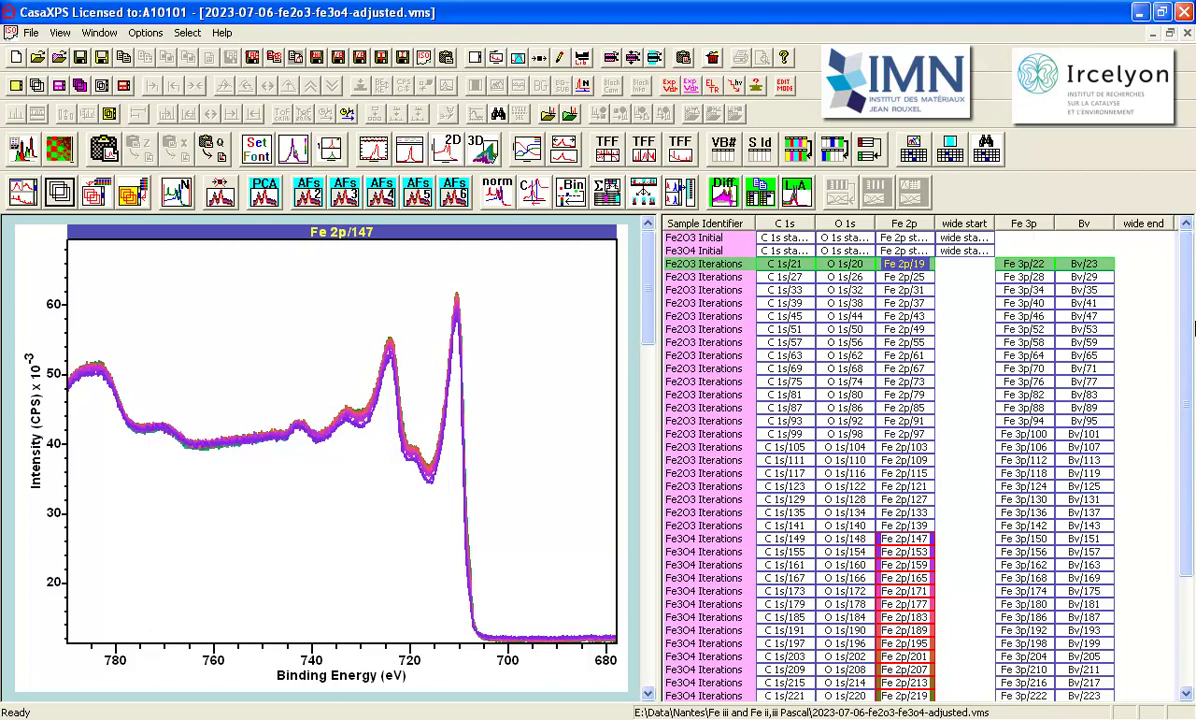
scroll(881, 467, down, 4)
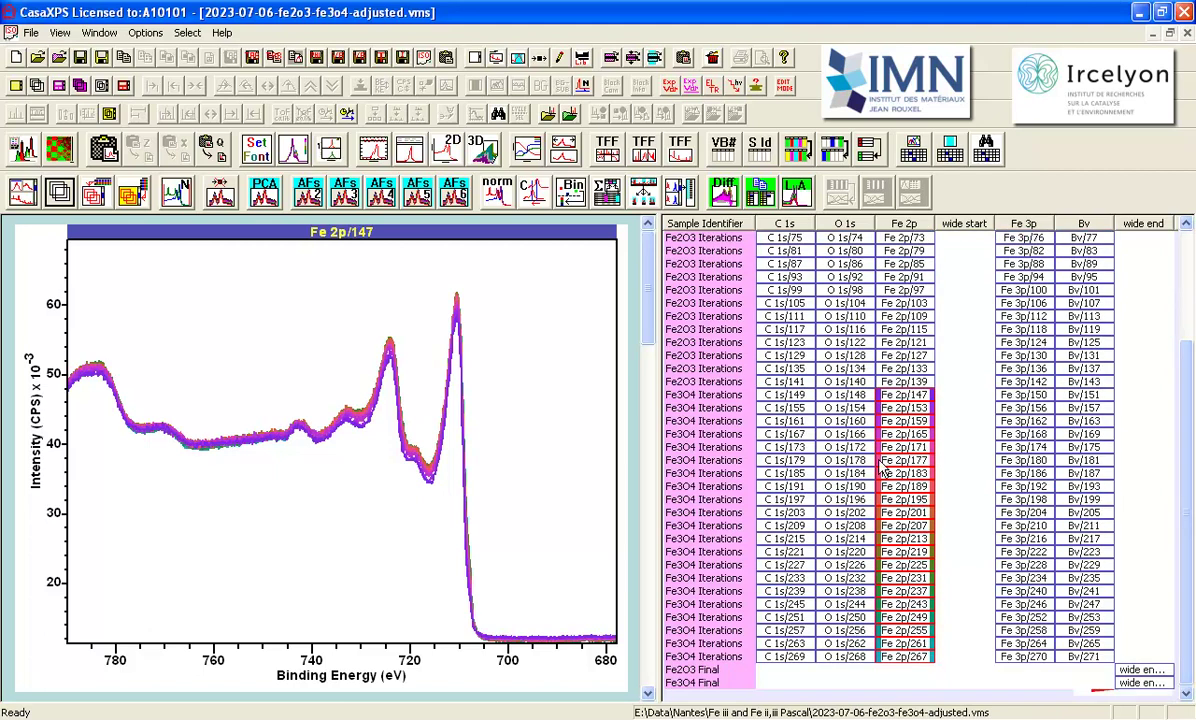
shift+click(893, 658)
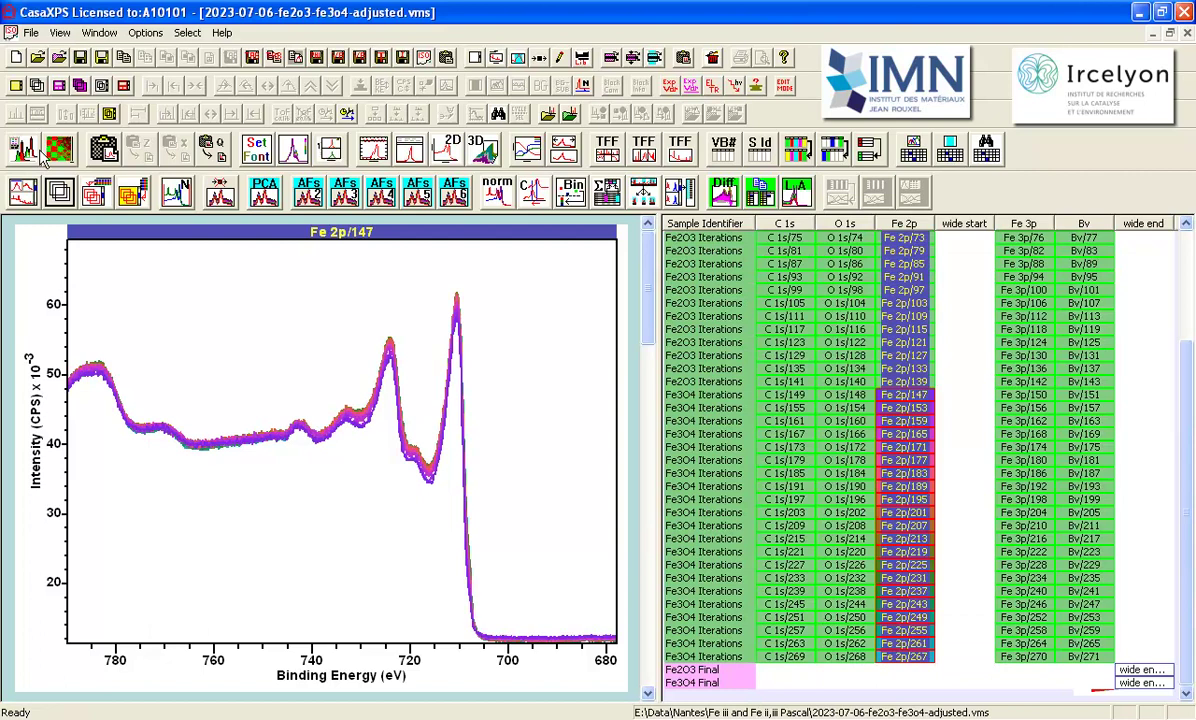
- Display all selected Fe2O3 and Fe3O4 iteration Fe 2p spectra together, headed Fe 2p/19
click(59, 192)
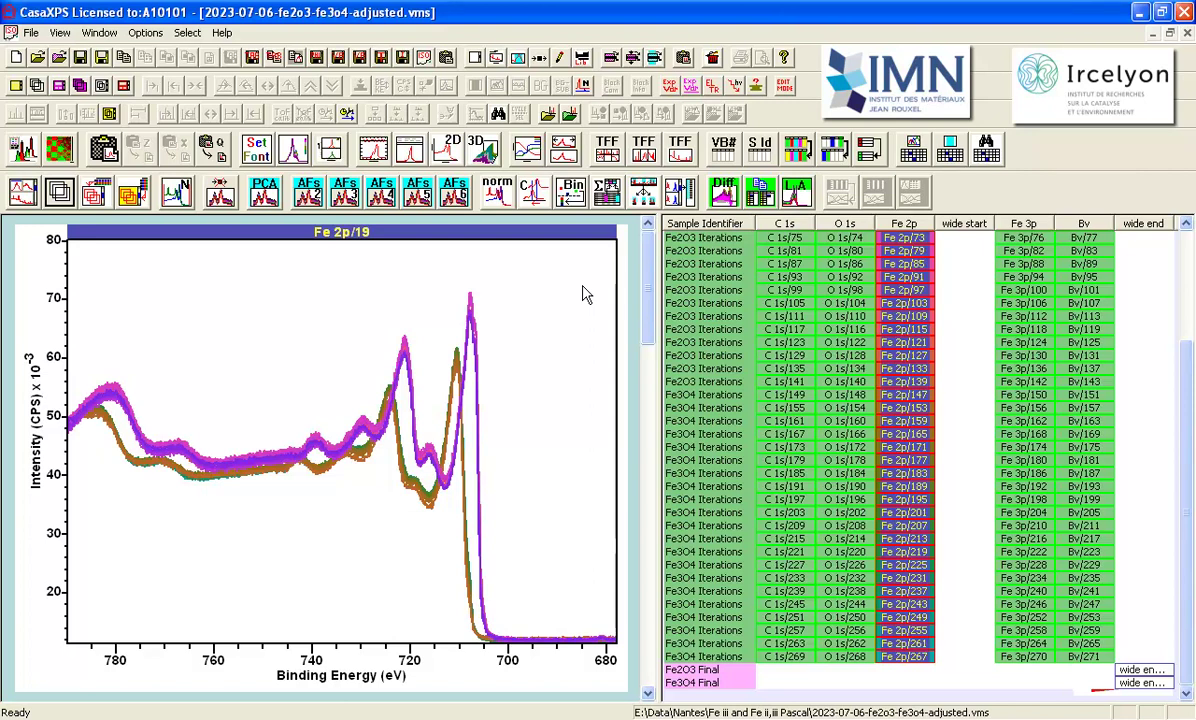
- Switch the overlay to C 1s and read the peaks near 284.77 eV and 281.97 eV
key(Left)
key(Left)
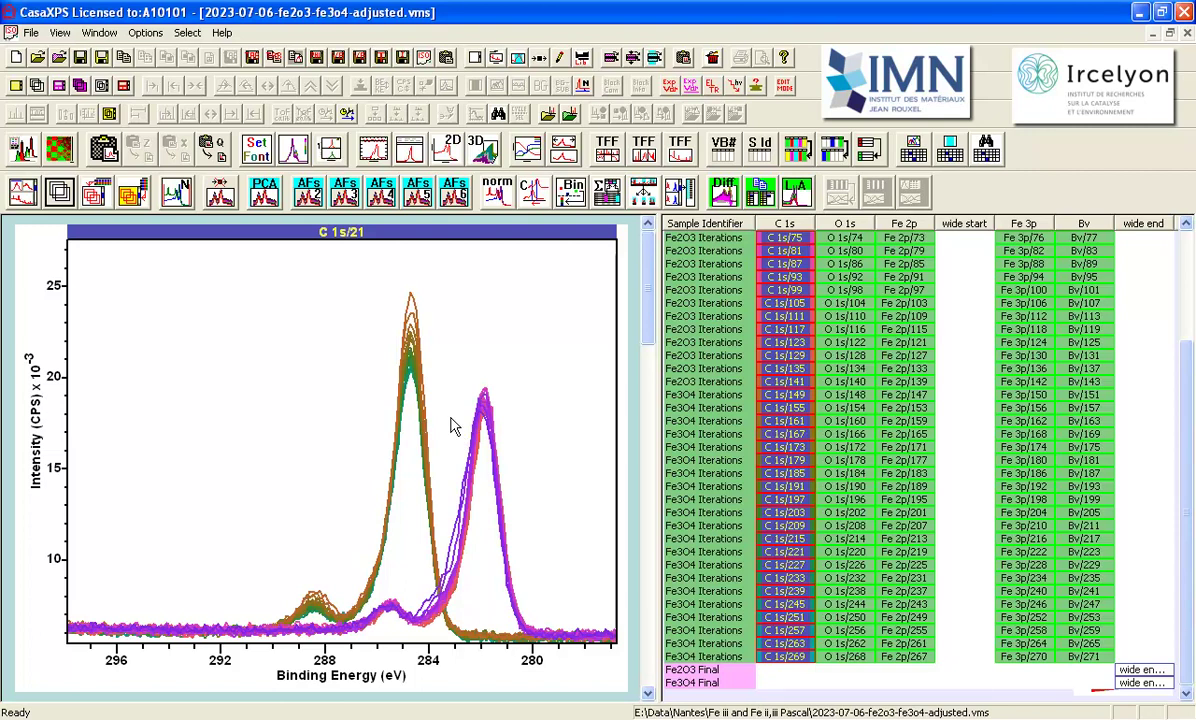
click(409, 321)
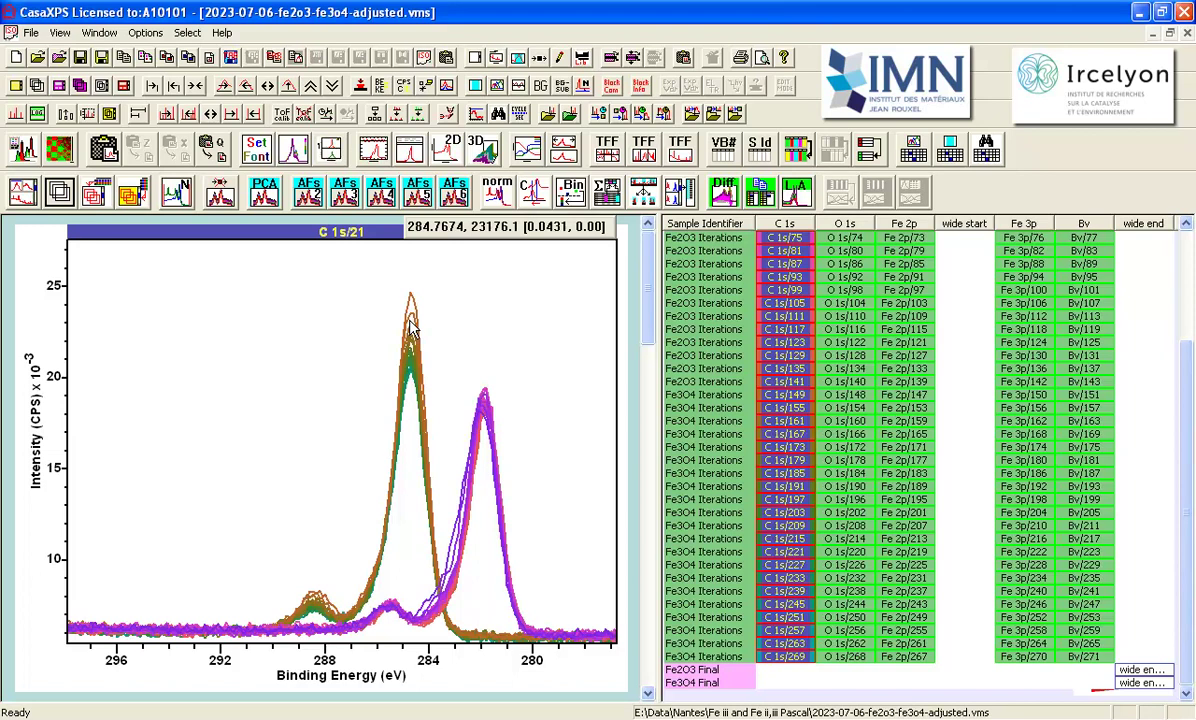
click(482, 401)
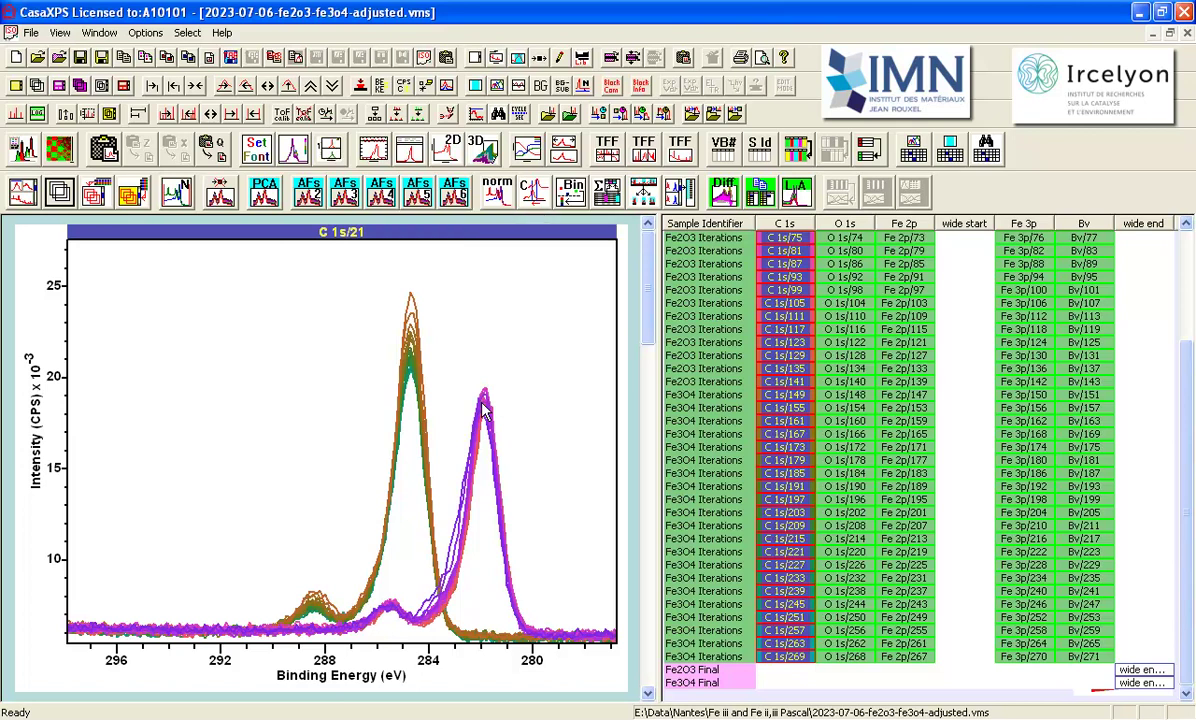
- Step the overlaid iteration spectra from C 1s to Fe 3p, then to valence band Bv/23
key(Right)
key(Right)
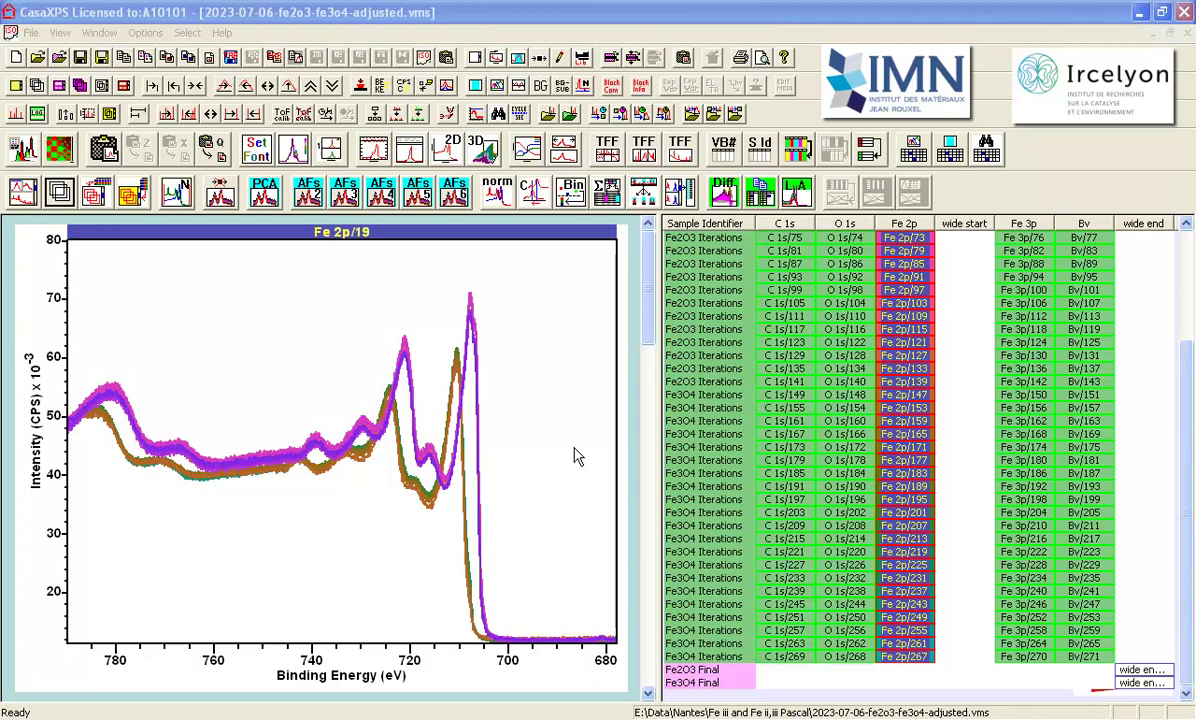
click(567, 438)
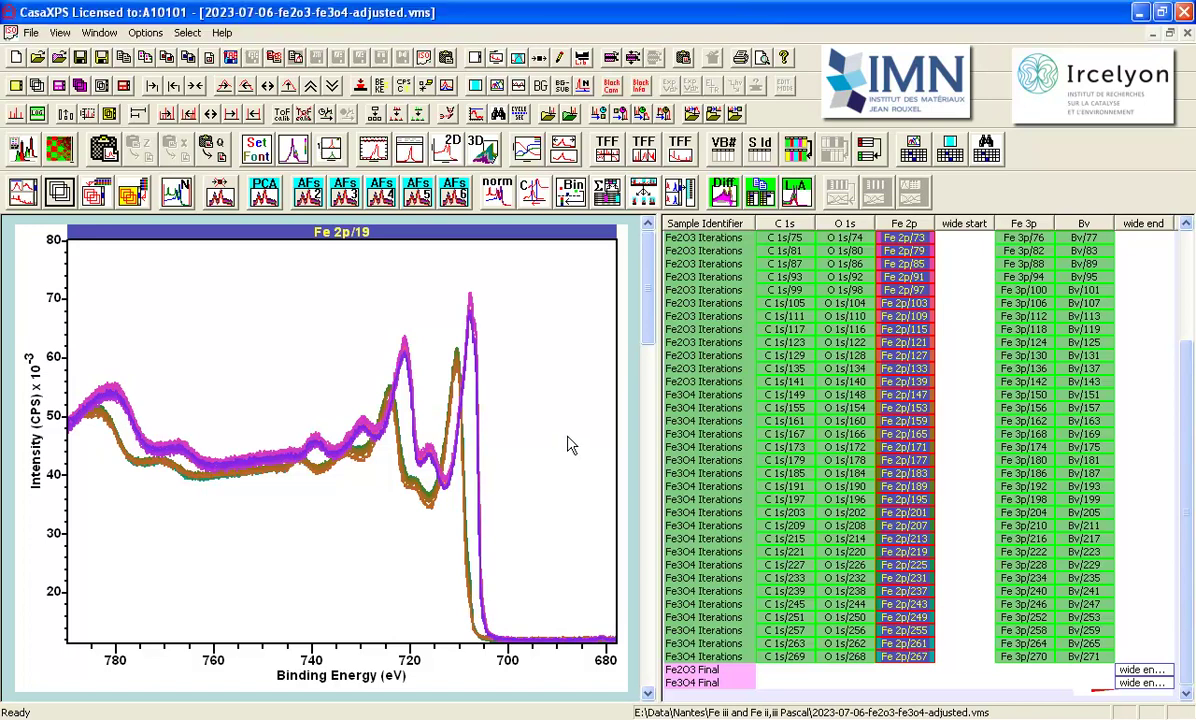
key(Right)
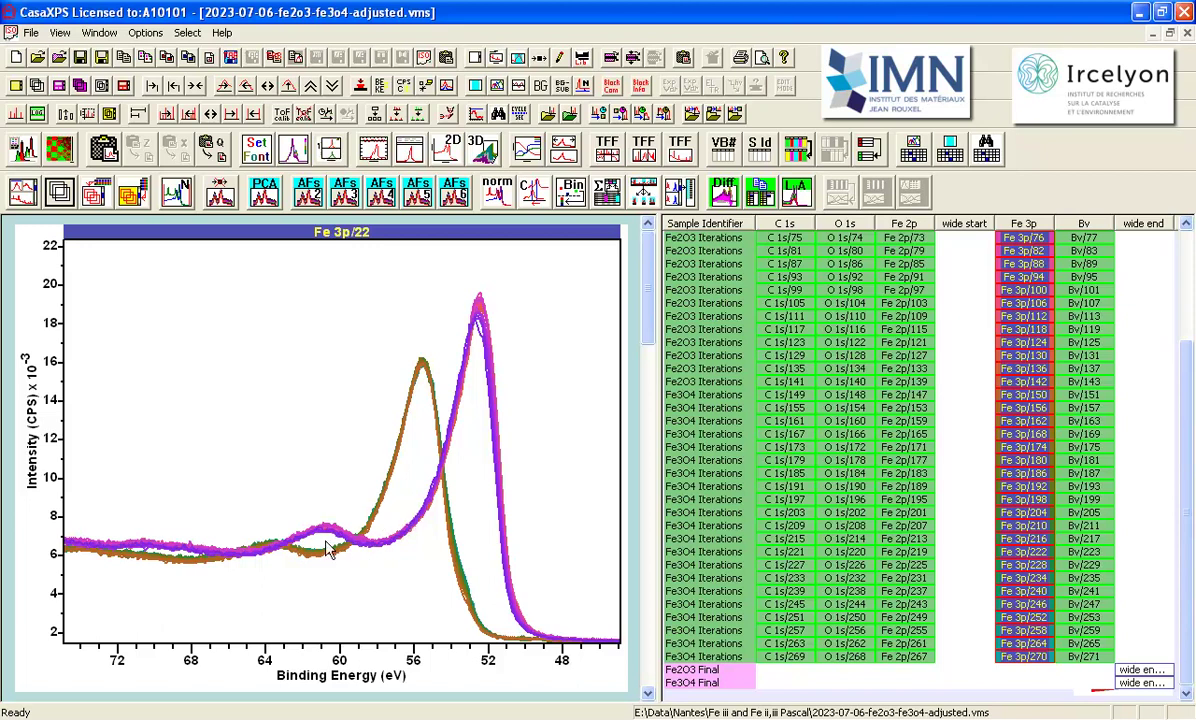
key(Right)
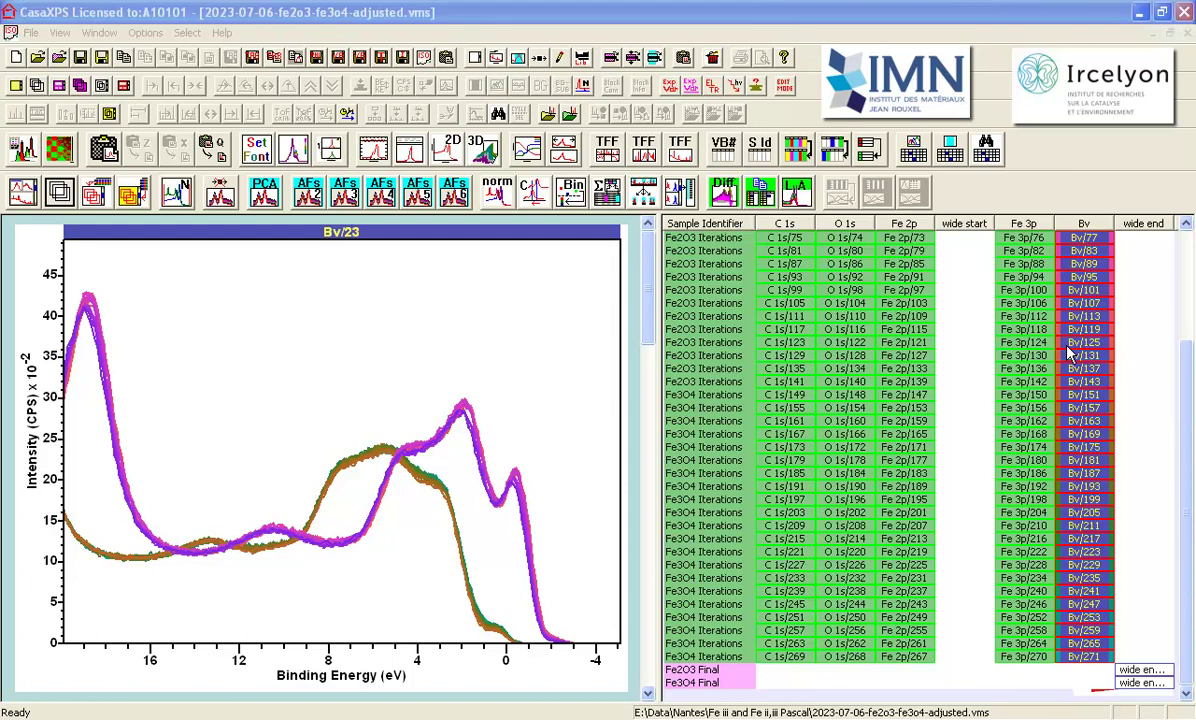
- Copy all Fe3O4 Iterations rows into a new document, CasaXP2, showing C 1s/149
click(676, 447)
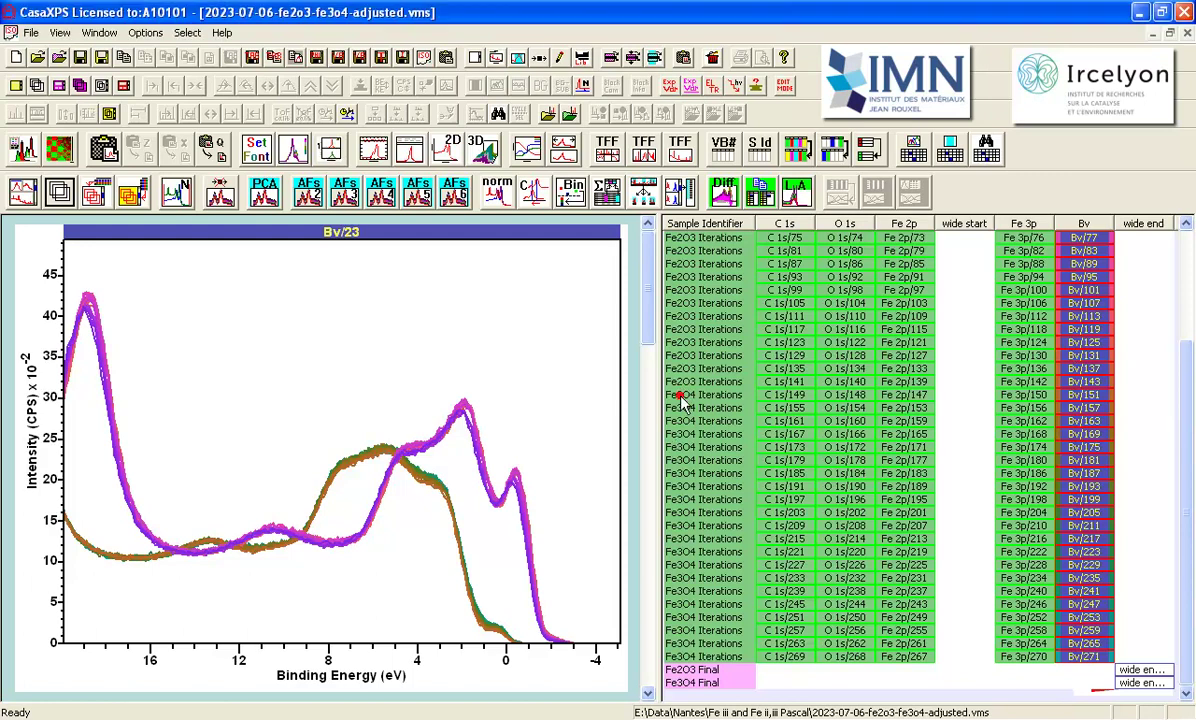
click(685, 396)
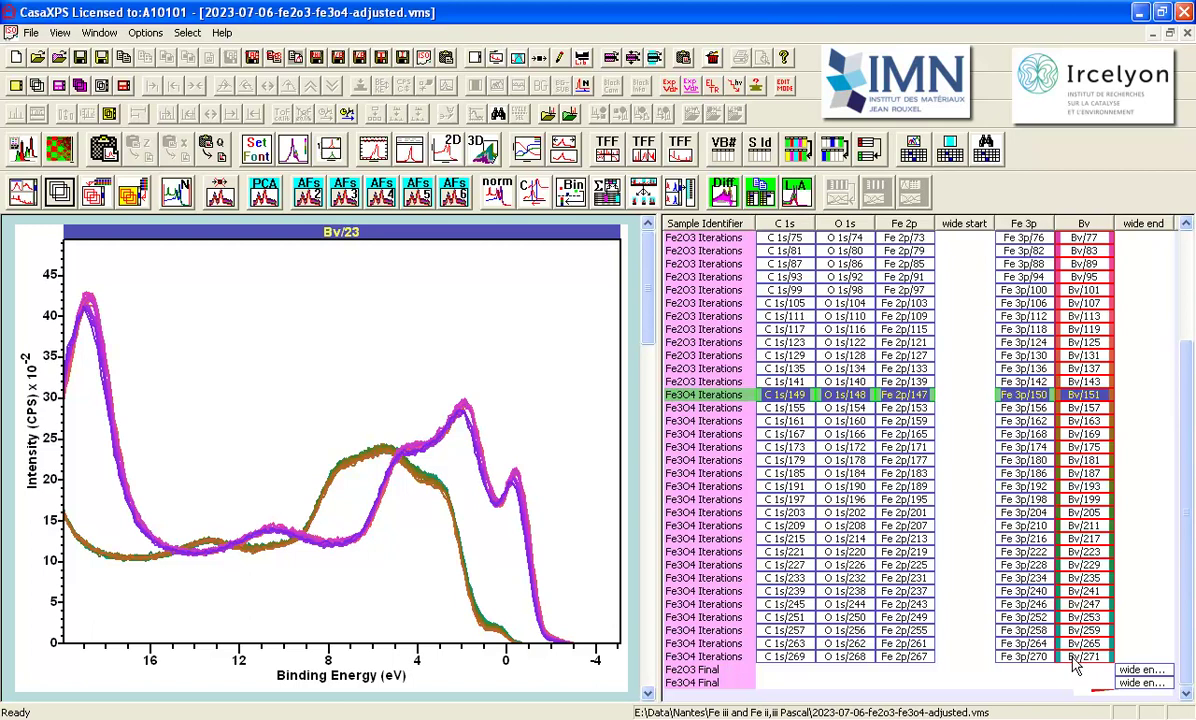
shift+click(1073, 658)
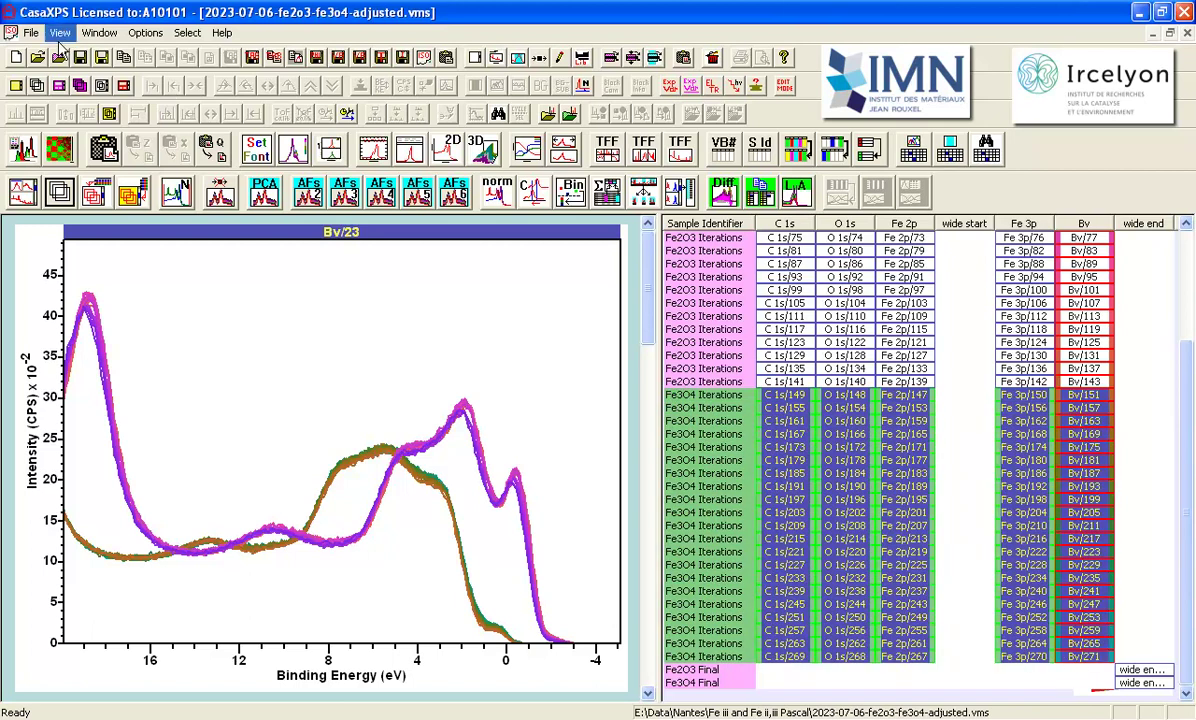
click(16, 58)
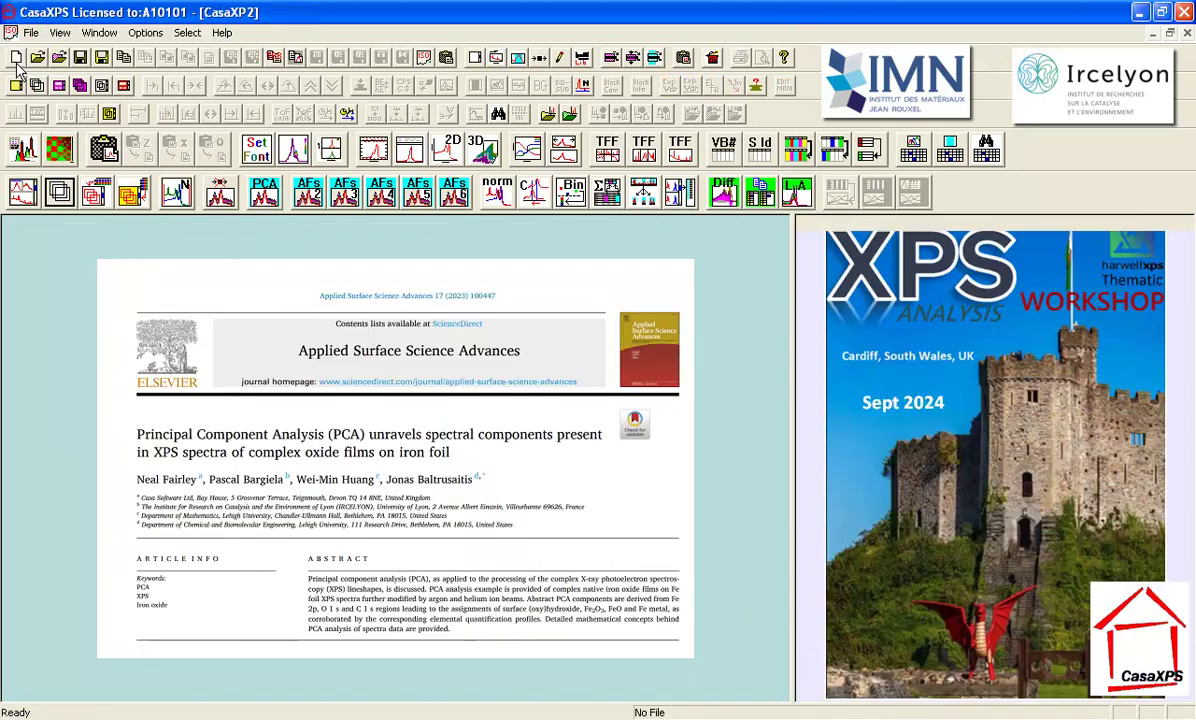
click(683, 58)
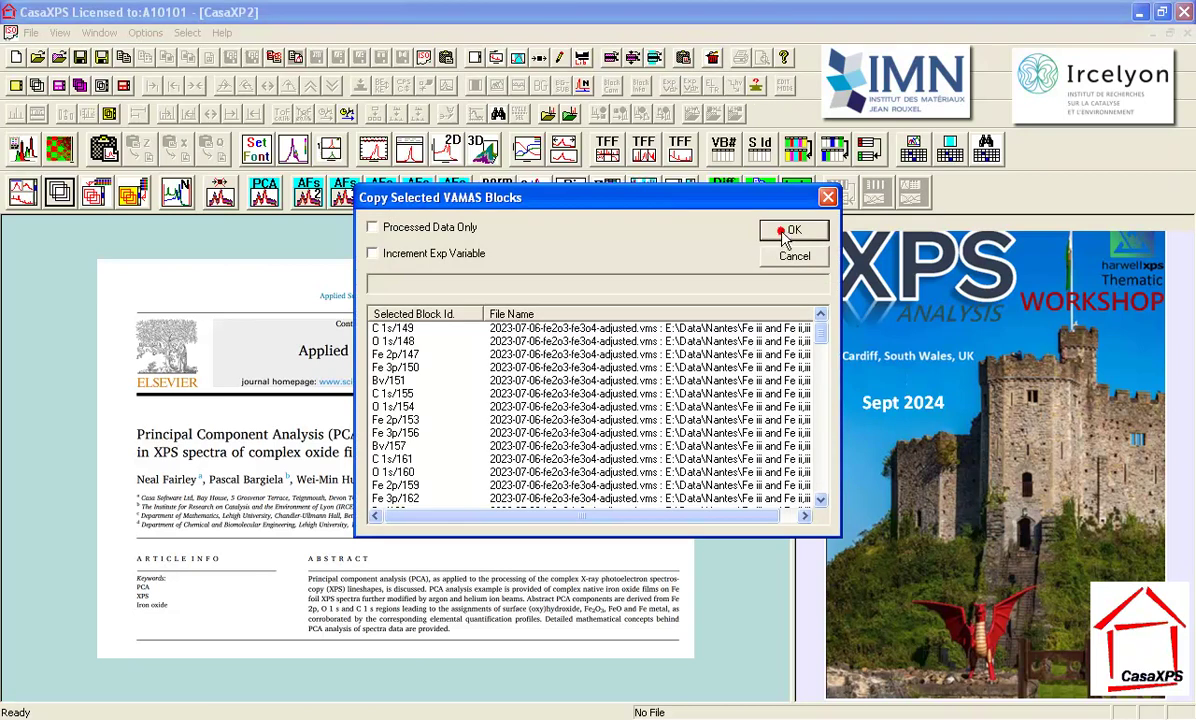
click(793, 231)
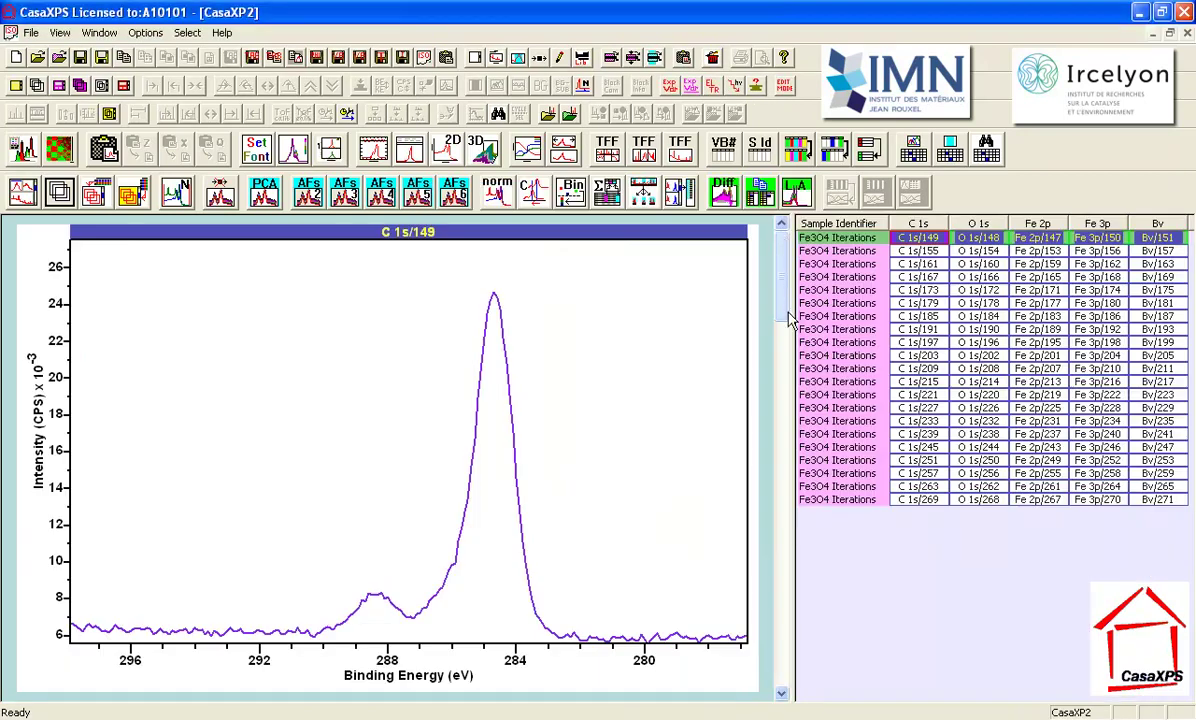
drag(790, 320, 620, 315)
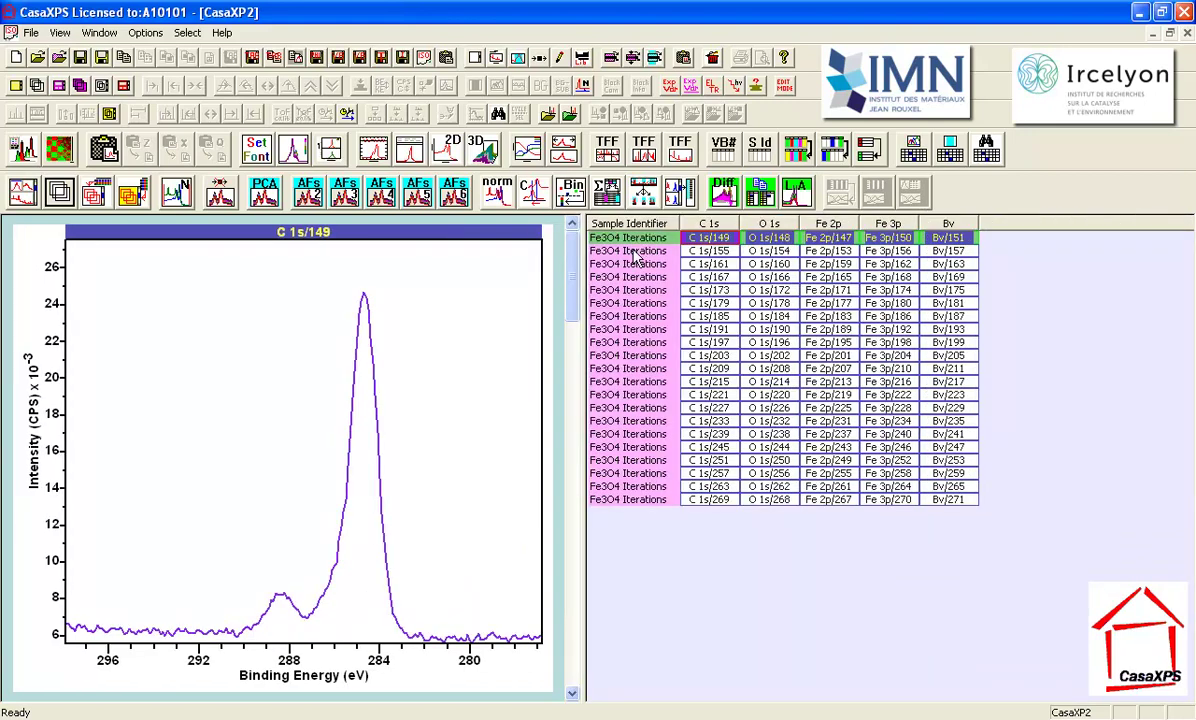
- Overlay Fe 3p/150 with Bv/151, then page through each Fe 3p–Bv pair to Fe 3p/204
click(880, 225)
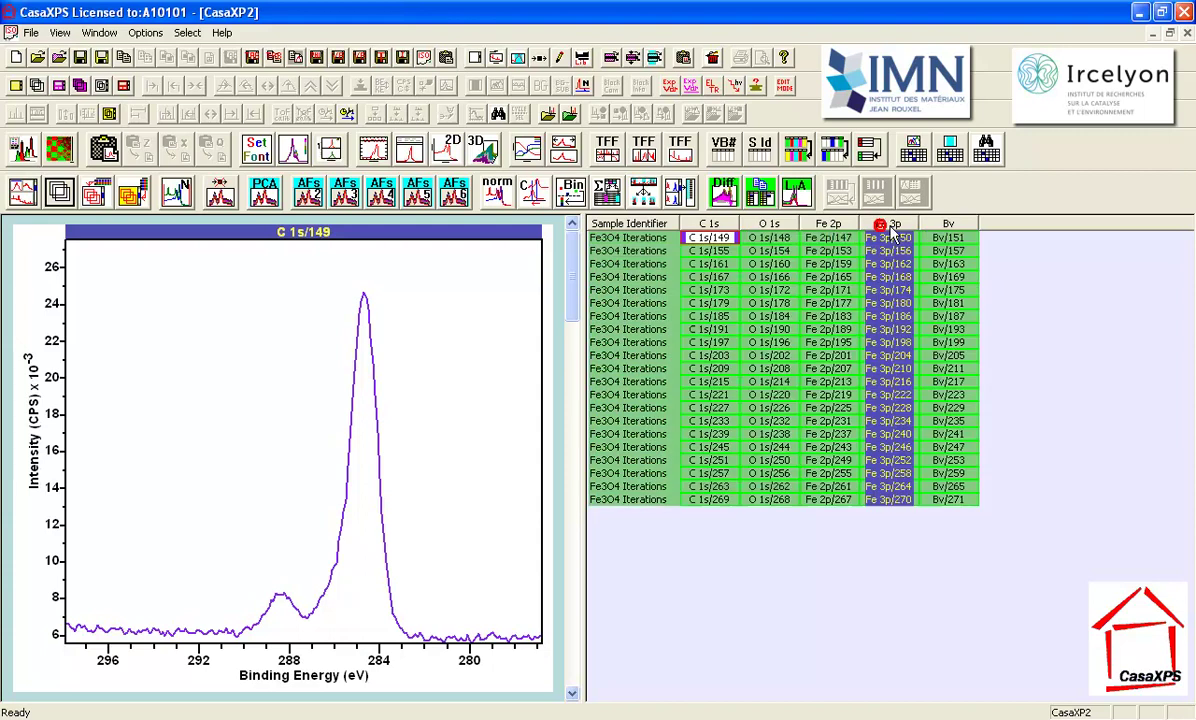
ctrl+click(940, 224)
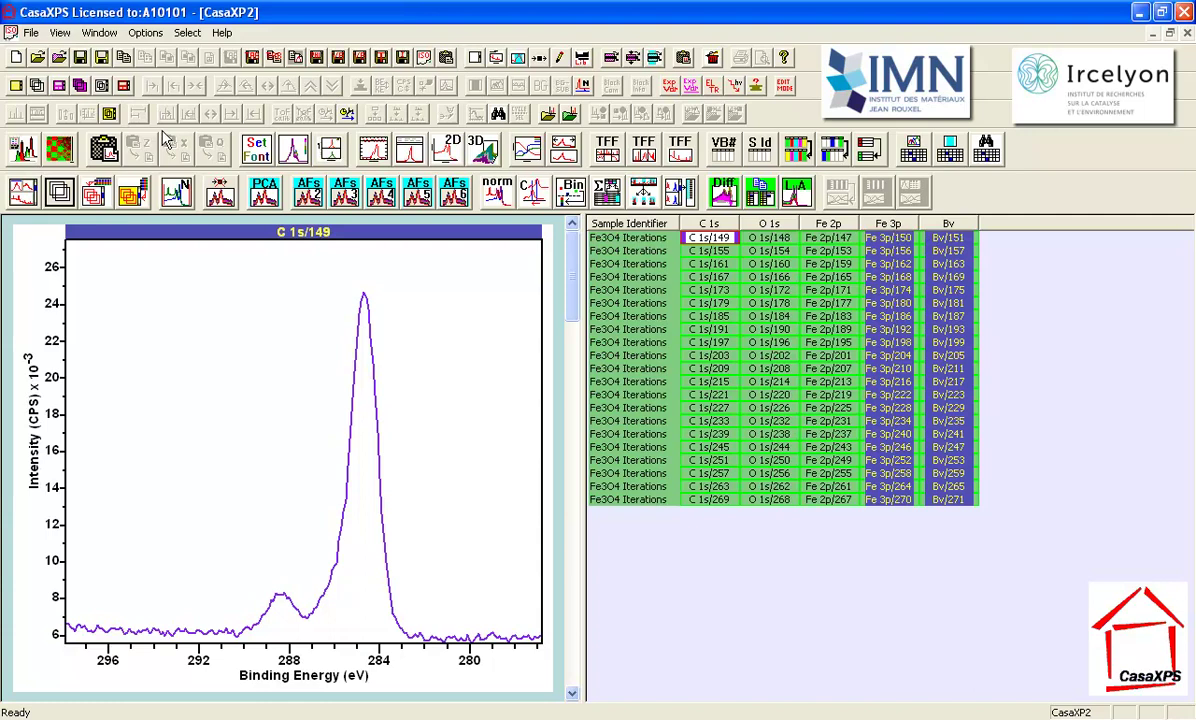
click(98, 194)
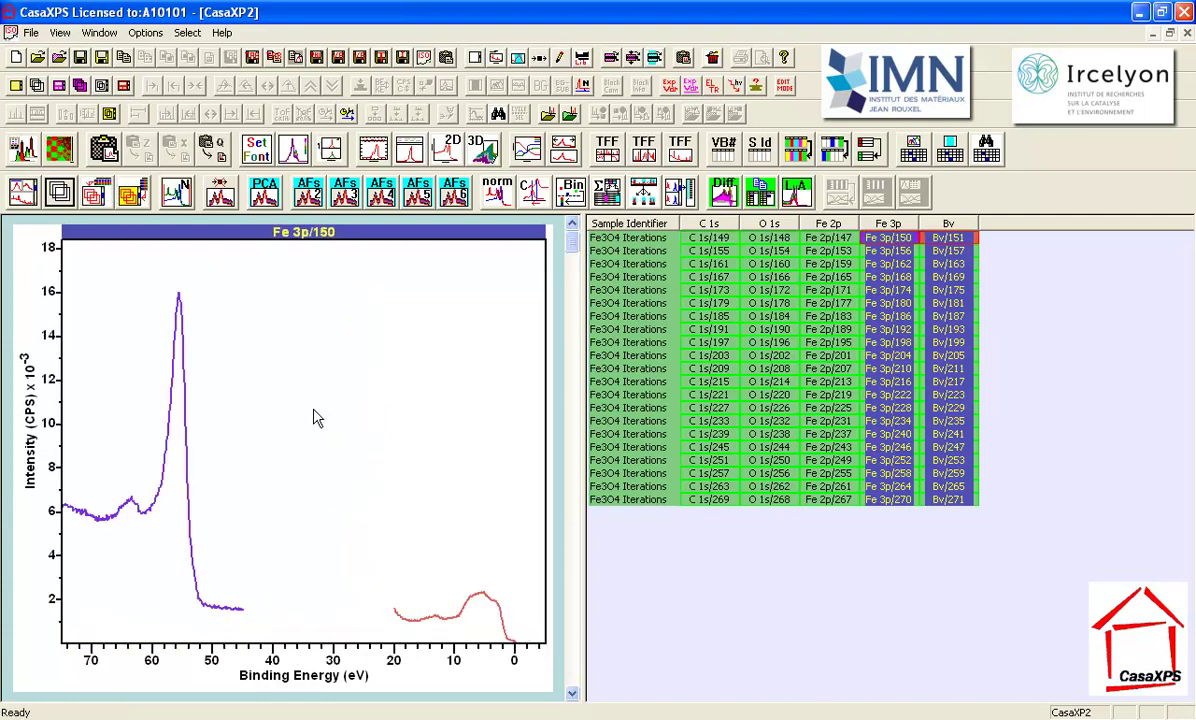
click(572, 456)
click(572, 456)
click(571, 455)
click(570, 455)
click(570, 458)
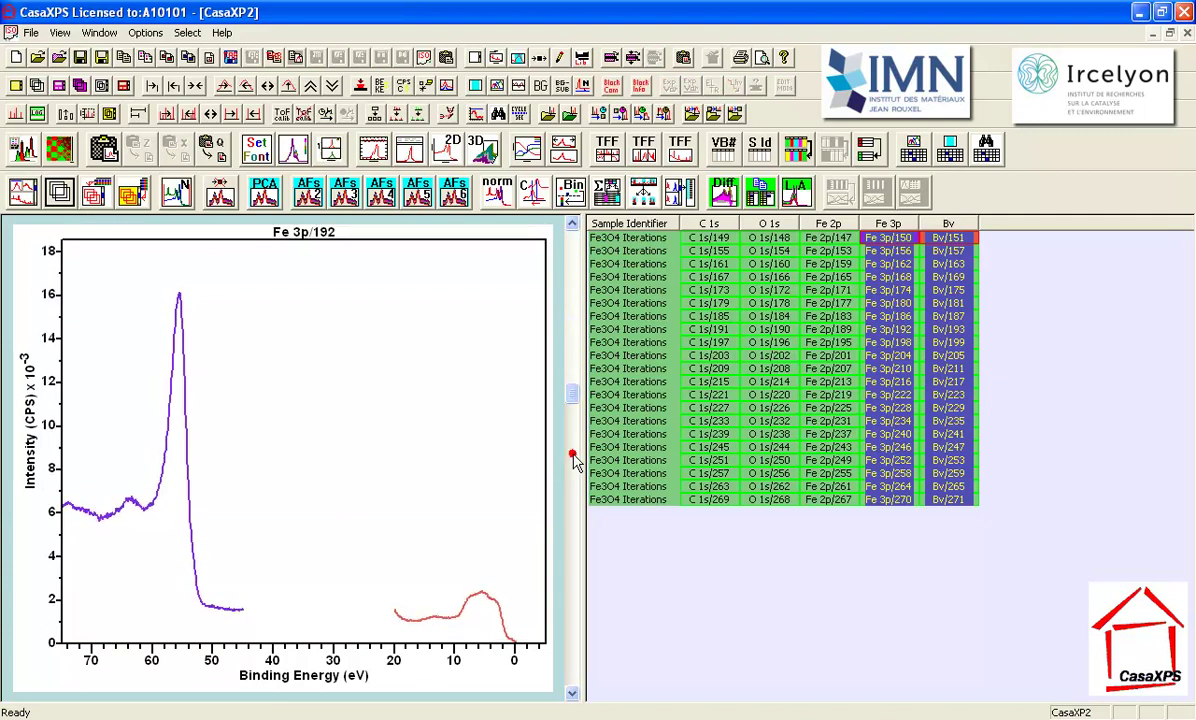
click(567, 566)
click(567, 567)
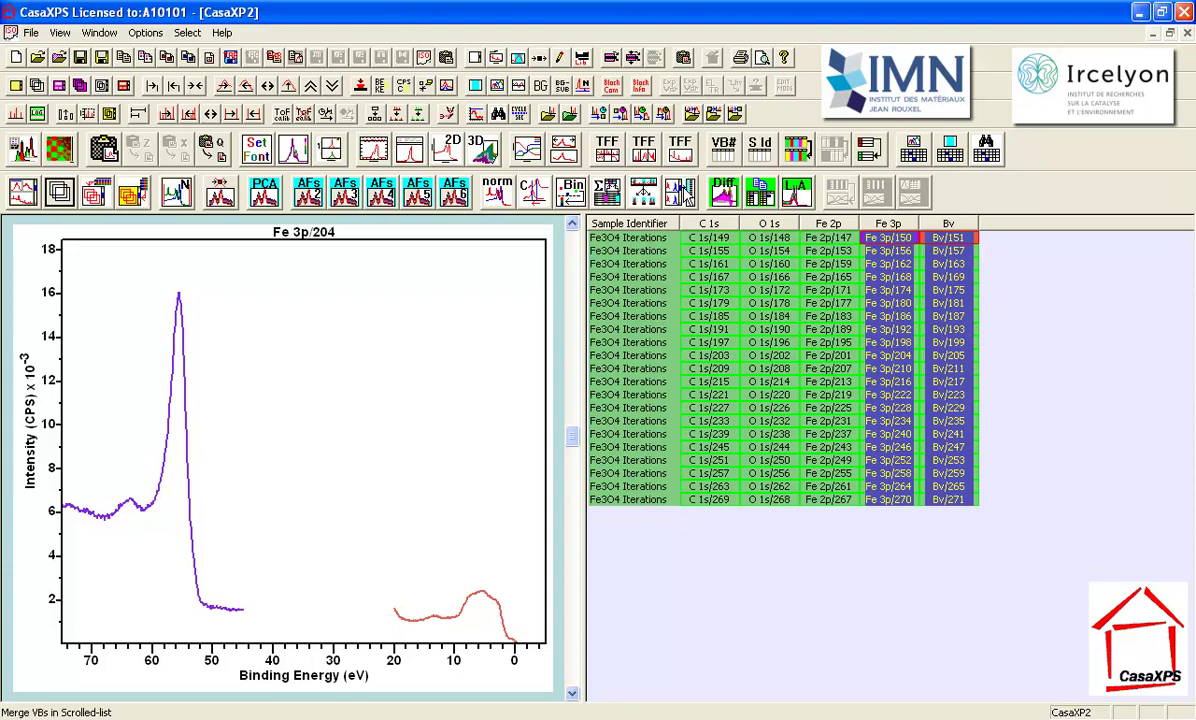
- Merge each Fe 3p with its Bv spectrum and overlay the whole Fe 3p-Bv column
click(640, 182)
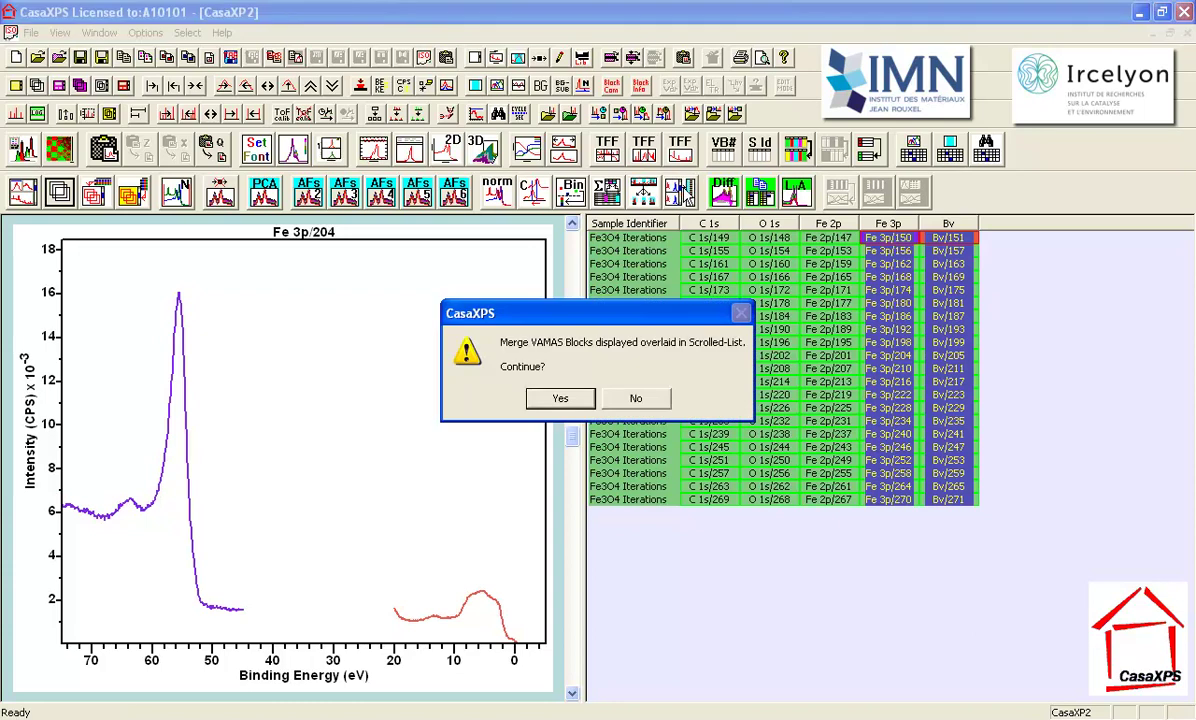
click(550, 400)
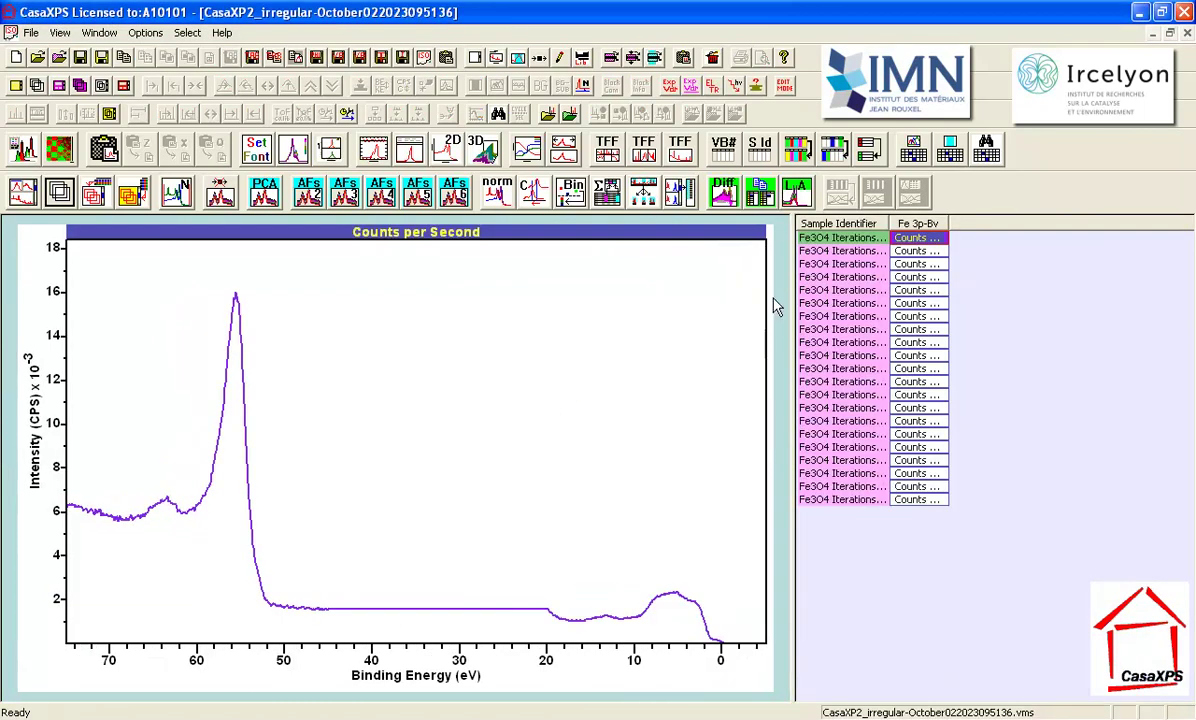
click(919, 224)
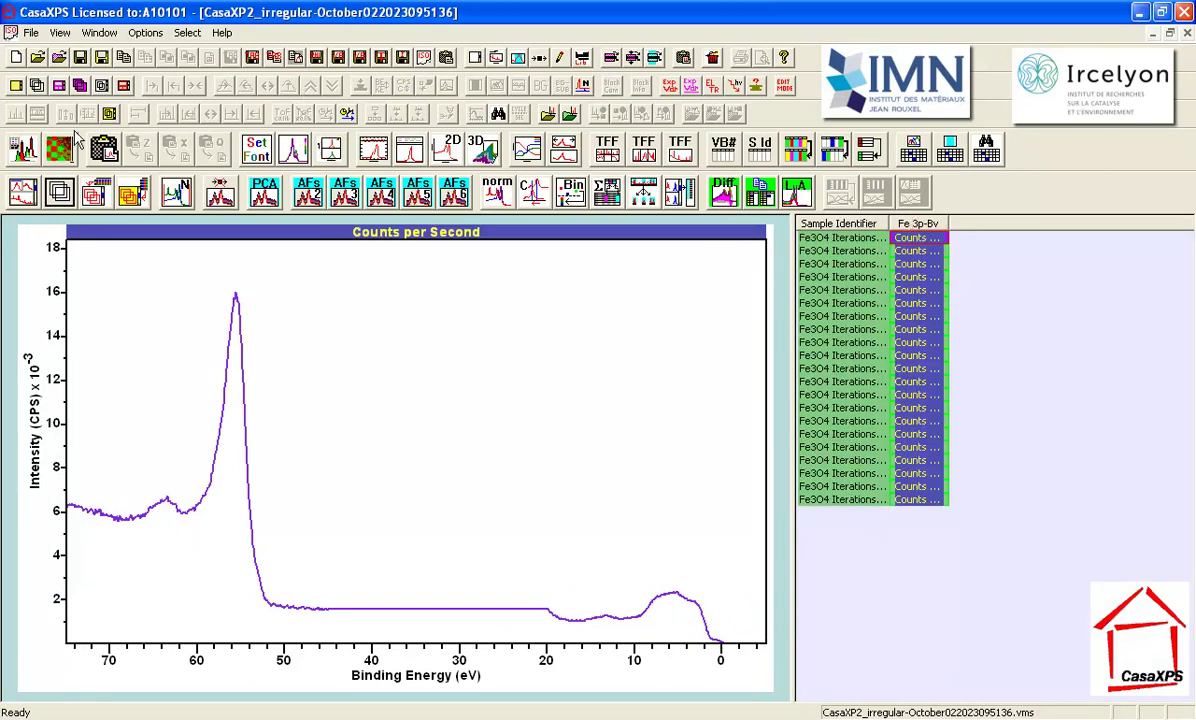
click(59, 194)
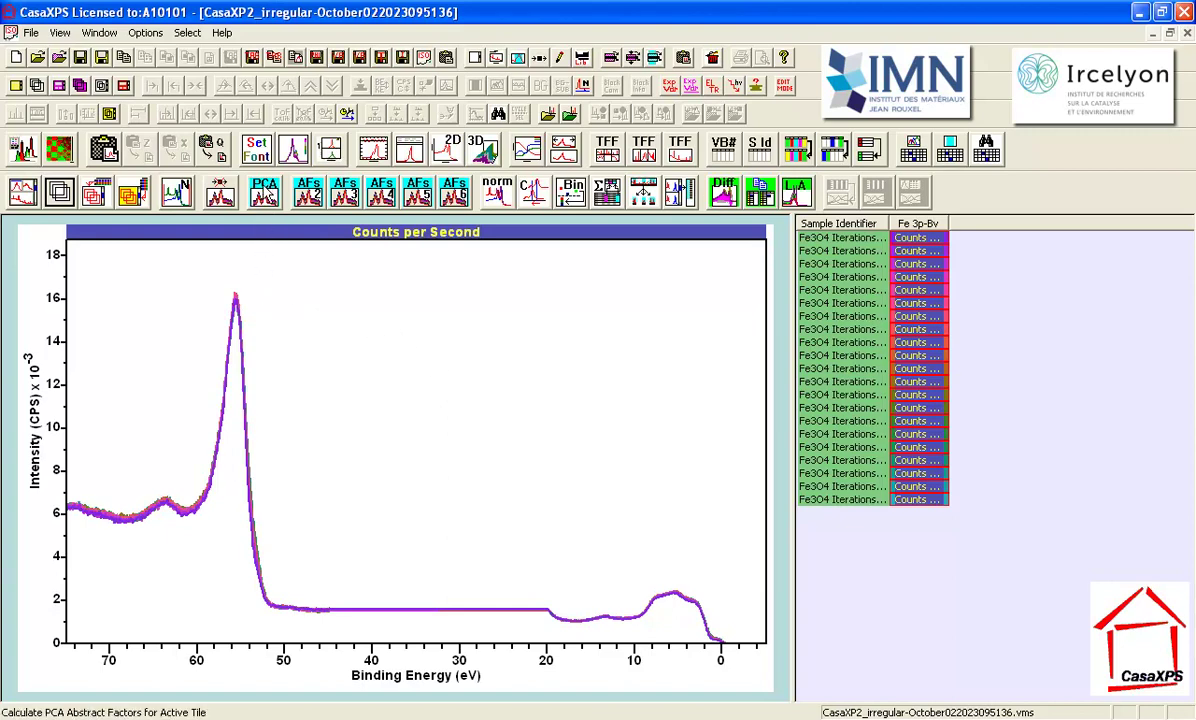
- Run principal component analysis on the merged Fe 3p-Bv spectra and page through them one per tile
click(265, 192)
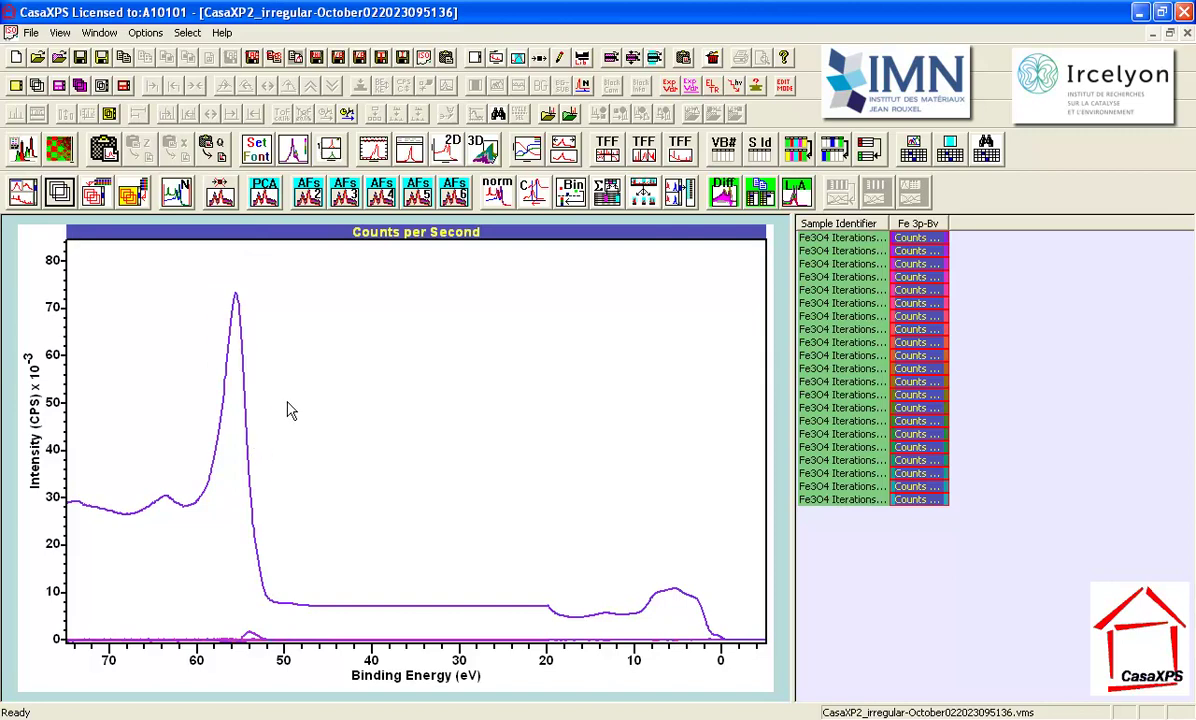
click(28, 192)
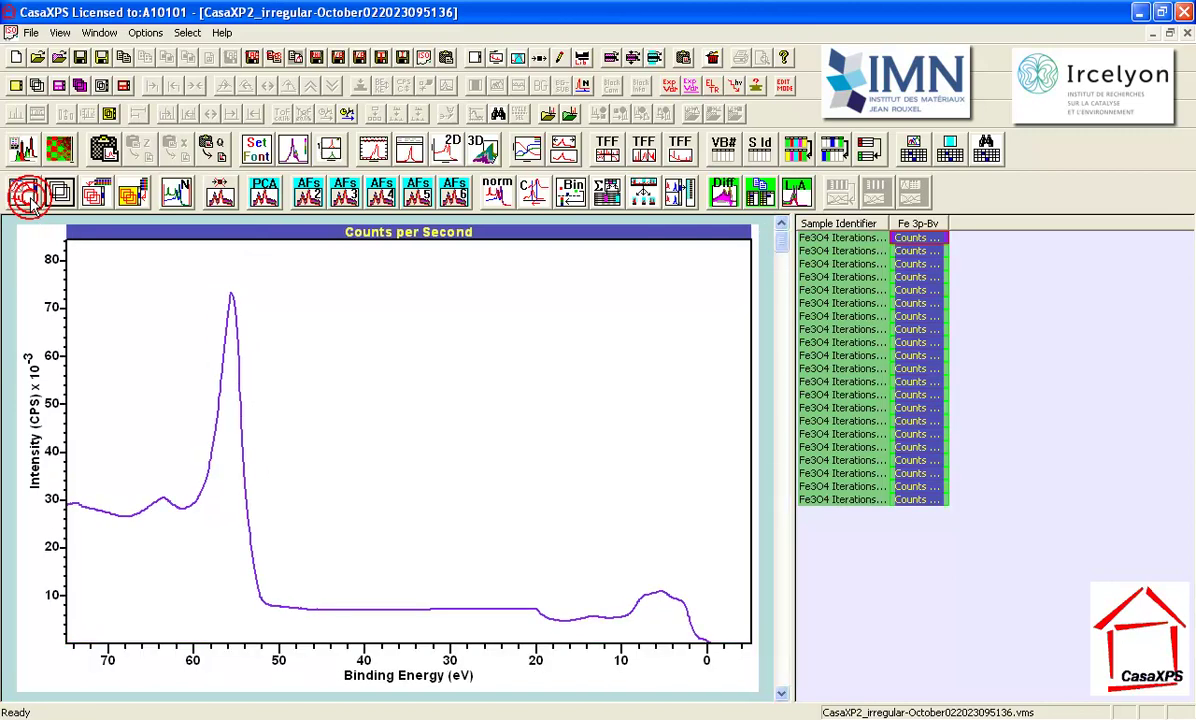
click(785, 443)
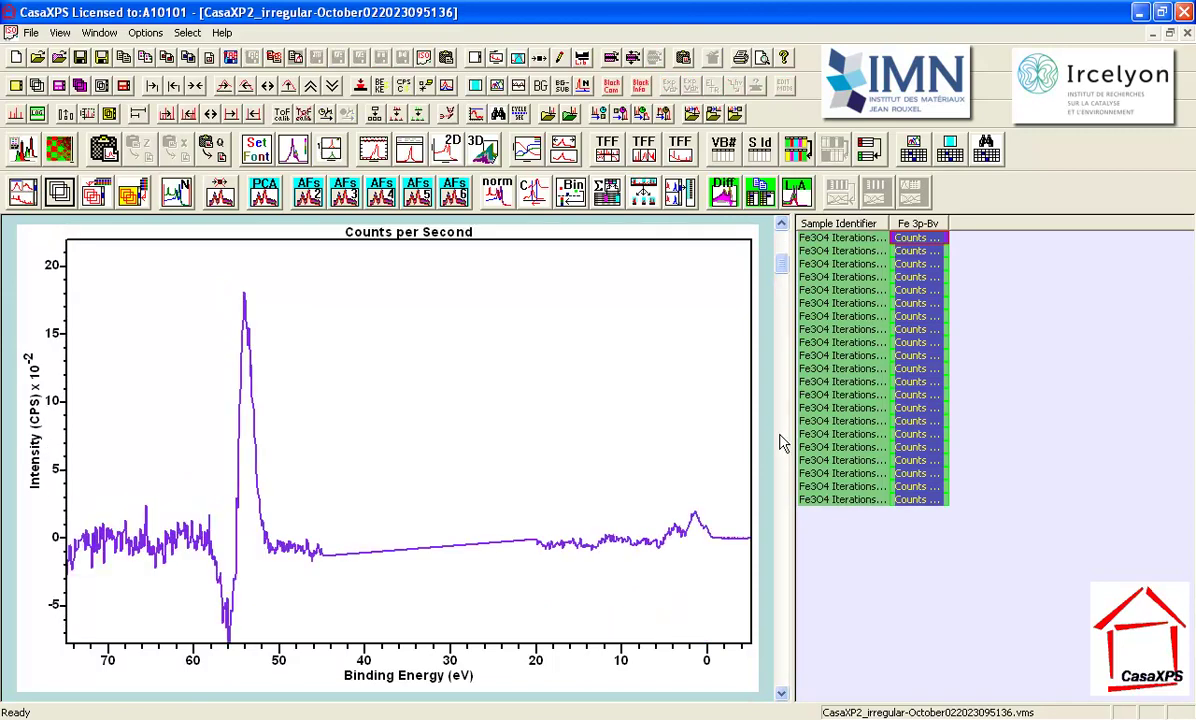
click(568, 390)
click(920, 251)
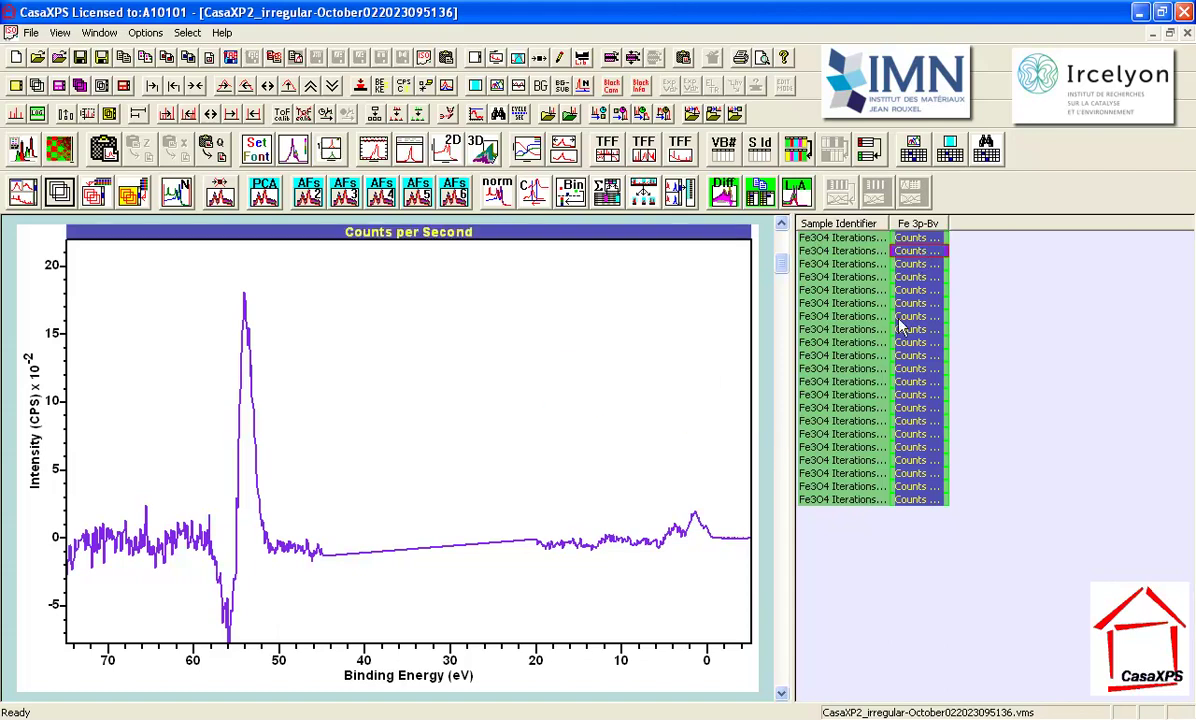
click(783, 489)
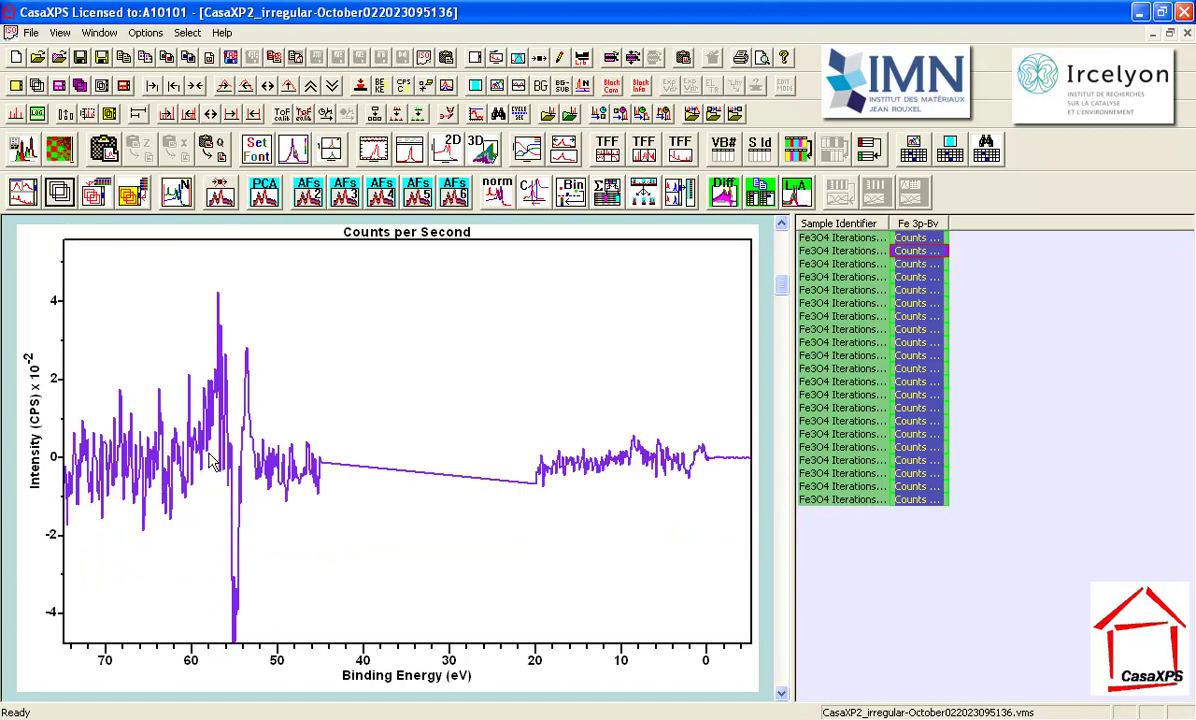
click(783, 460)
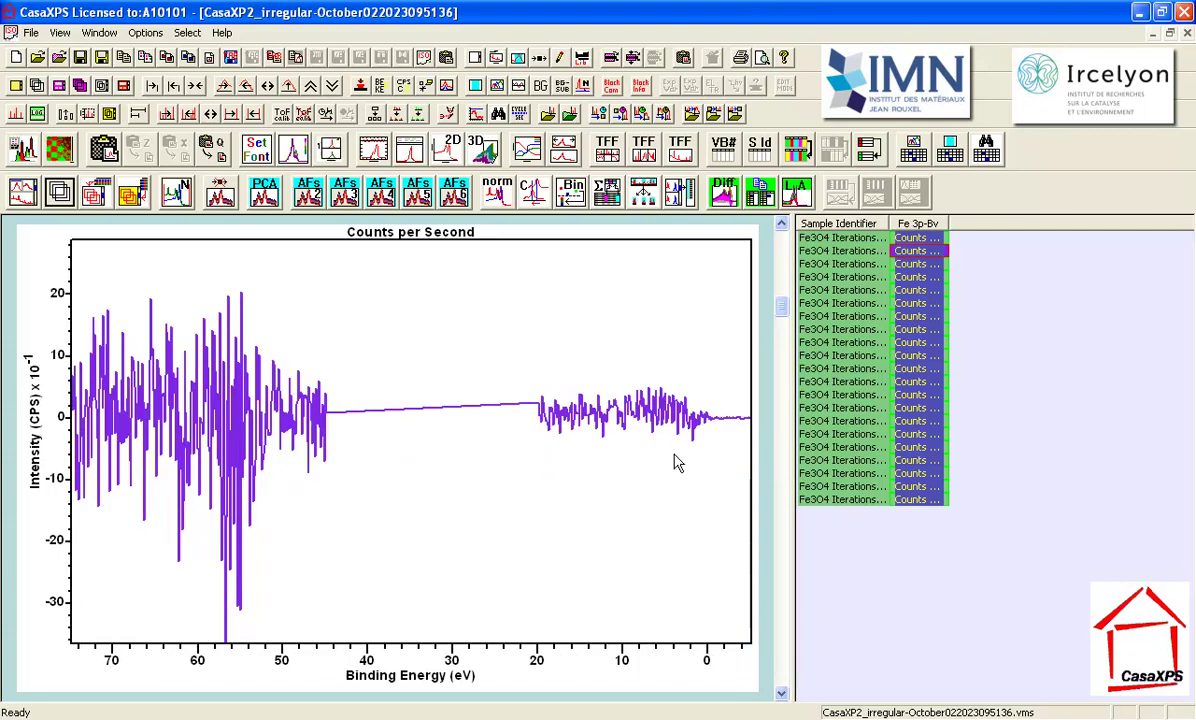
- Step back up to the first Fe 3p-Bv spectrum, its Fe 3p peak near 56 eV
click(205, 392)
click(884, 276)
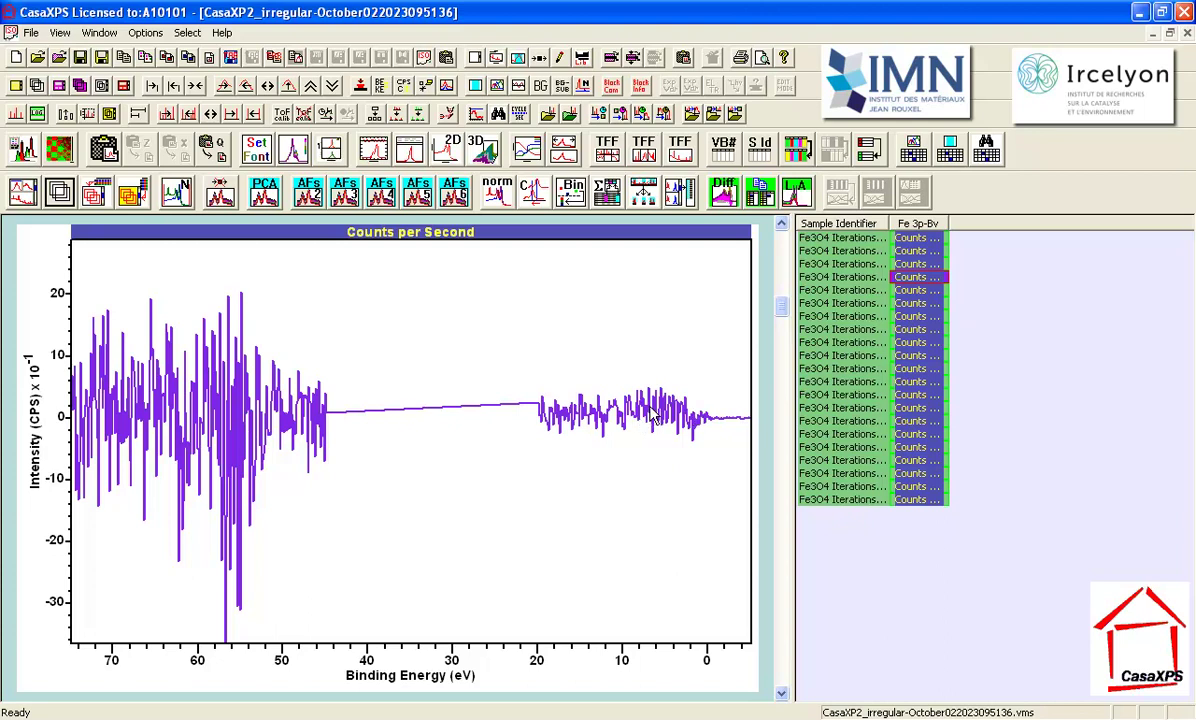
click(782, 271)
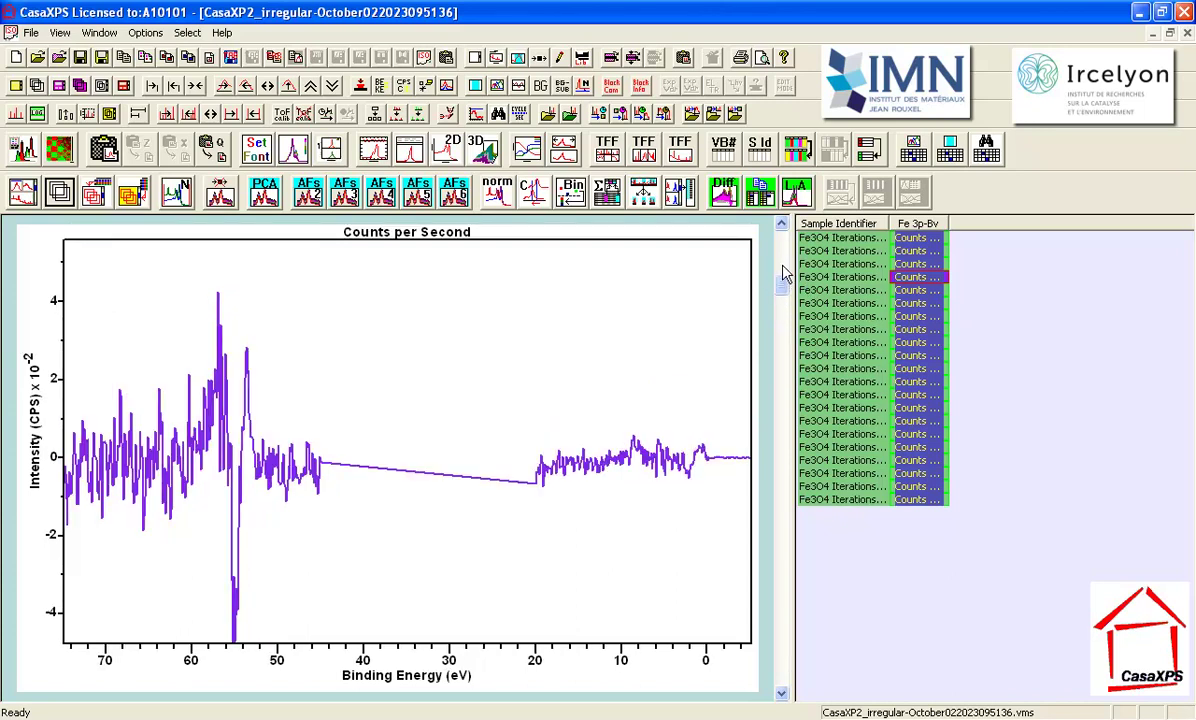
click(781, 250)
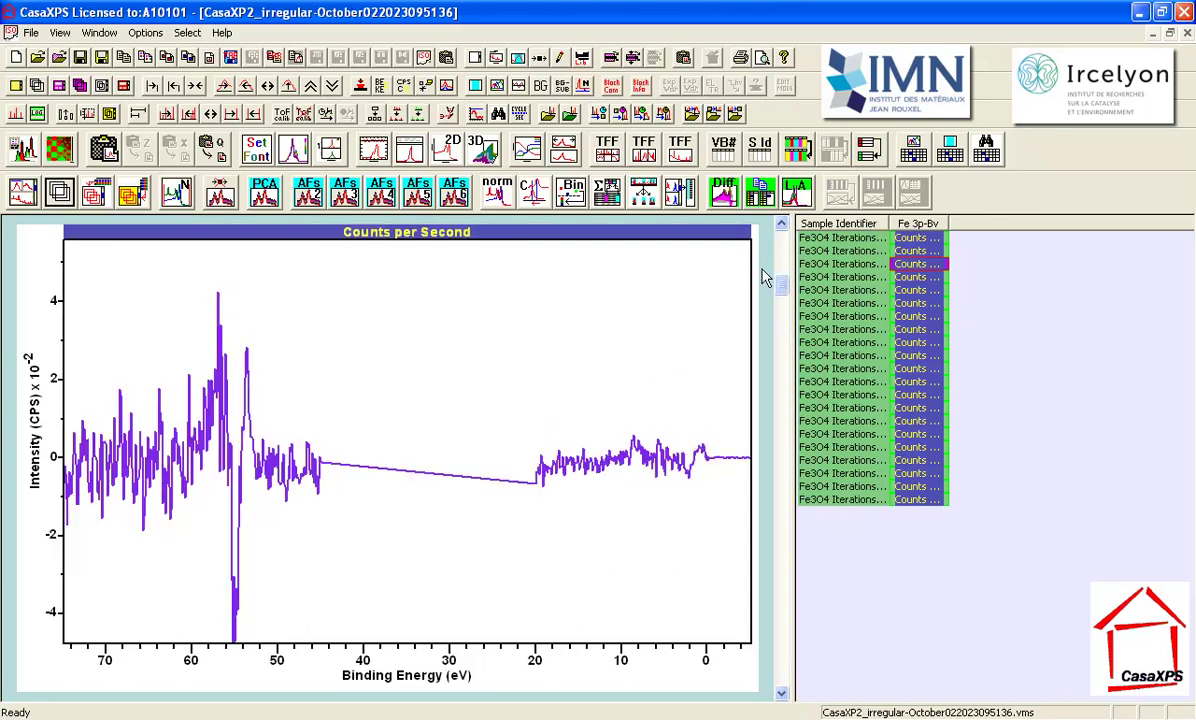
click(783, 258)
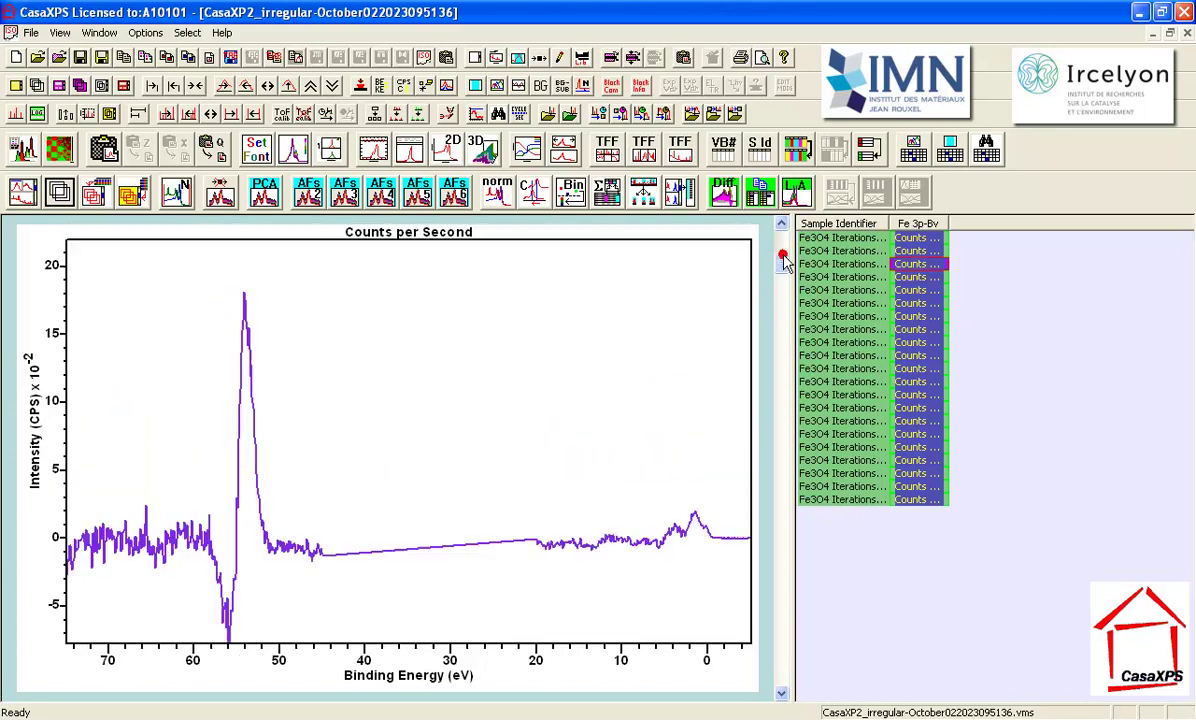
click(541, 373)
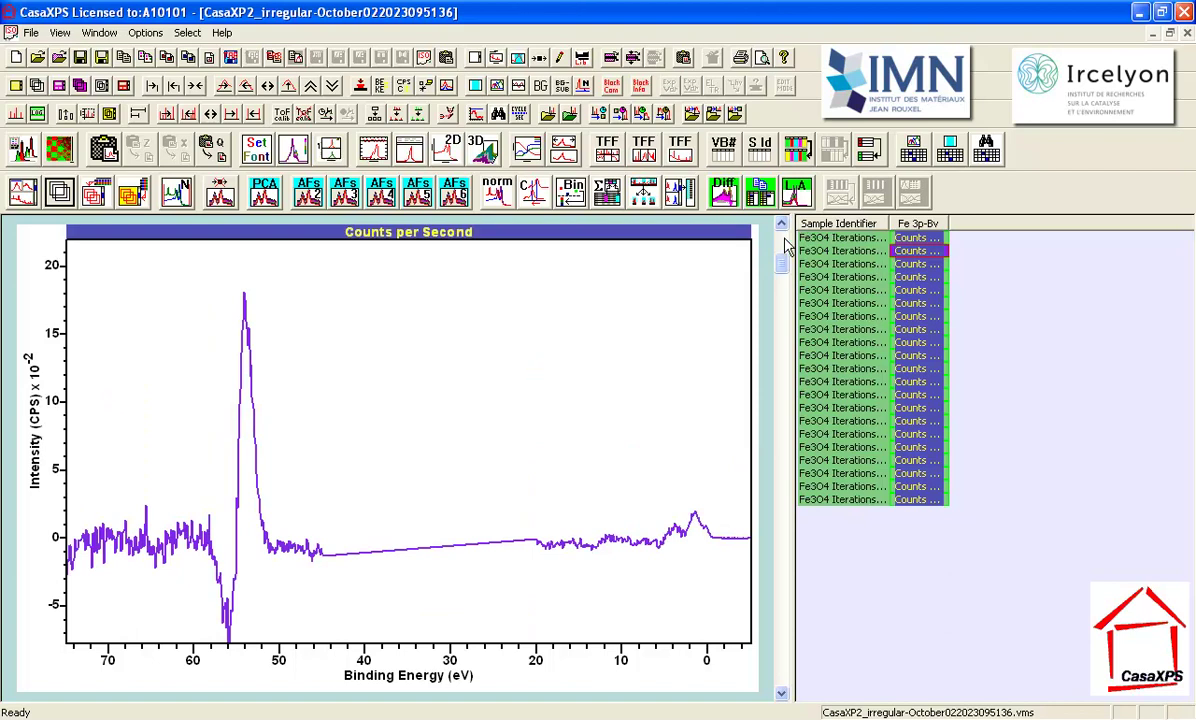
key(Up)
click(522, 305)
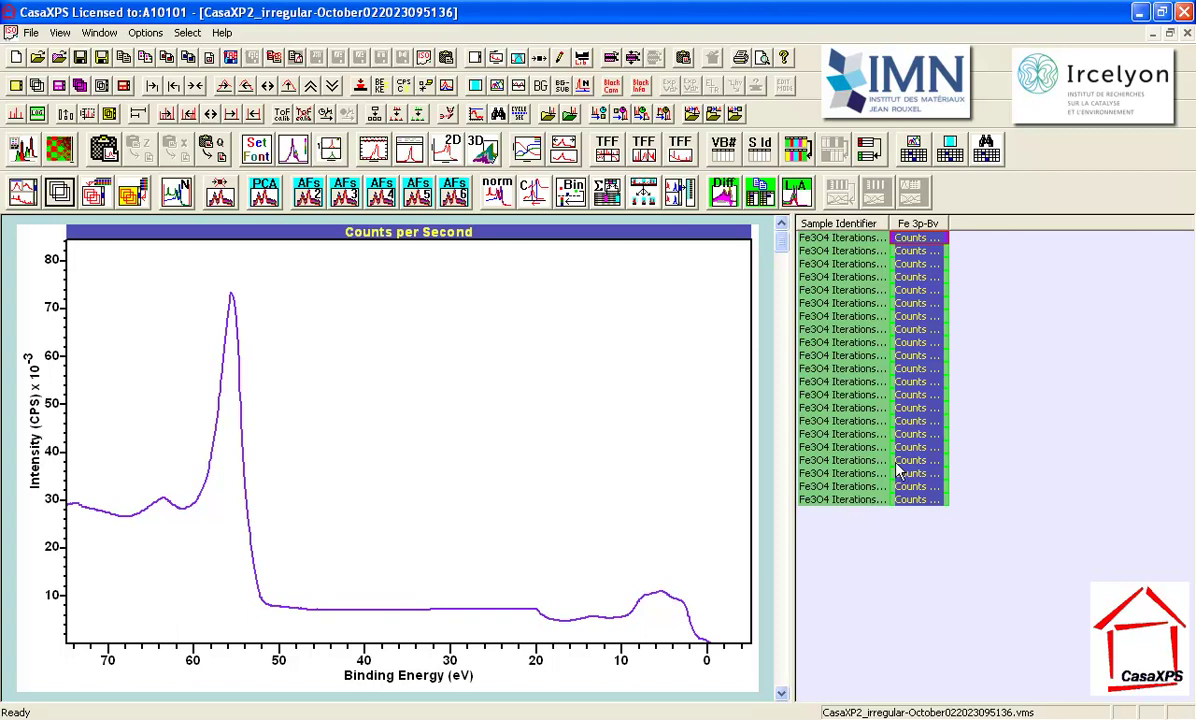
- Overlay all Fe 3p-Bv spectra scaled to one another, then reconstruct them from 2 abstract factors
click(132, 197)
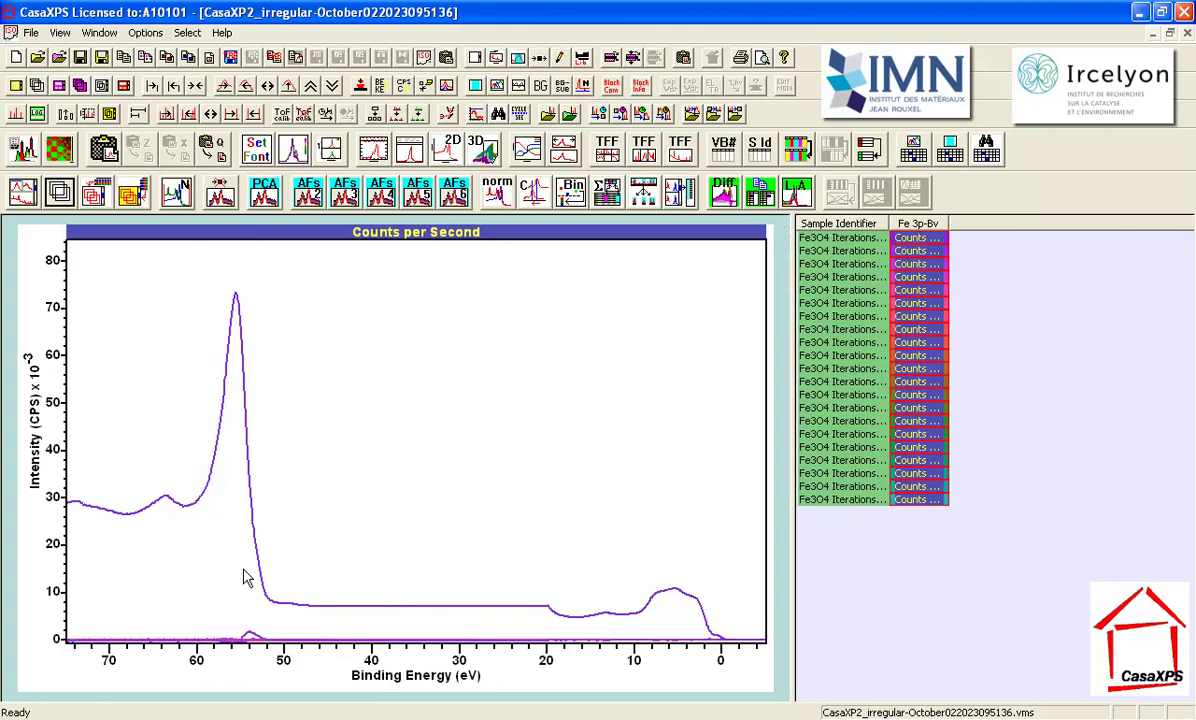
click(212, 190)
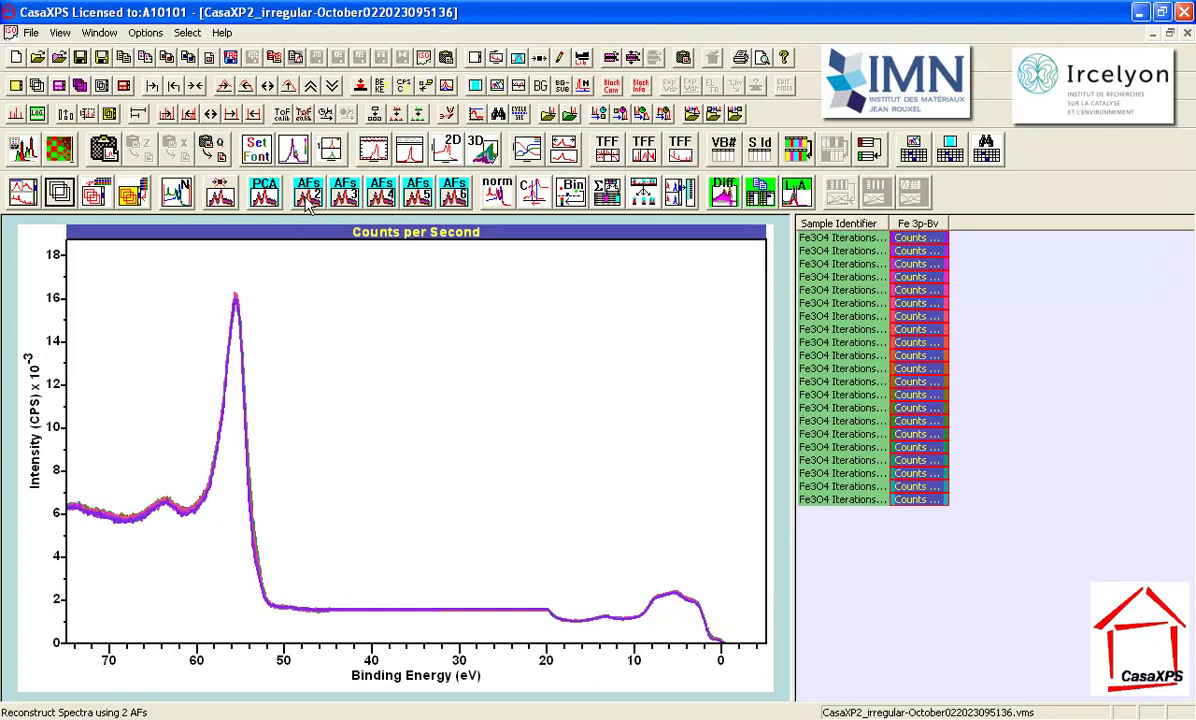
click(307, 200)
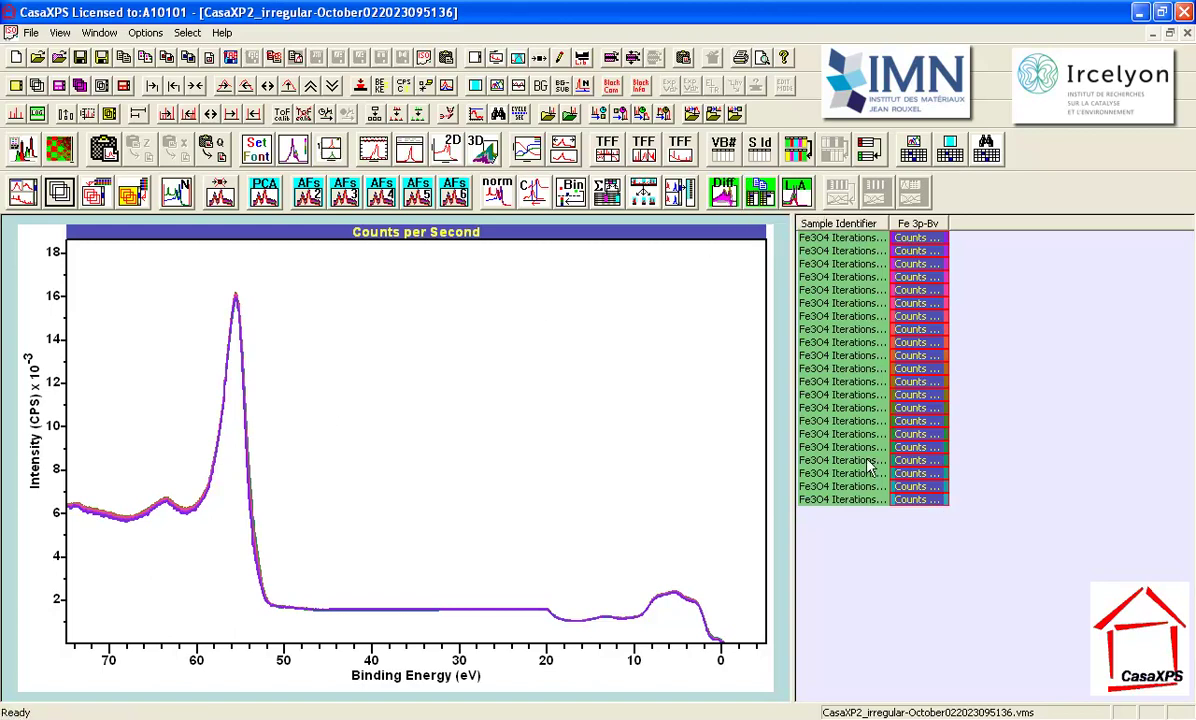
- Open the interpolated Fe3O4 file, list spectra by Exp Variable, and view values 0.4 and 1
click(731, 196)
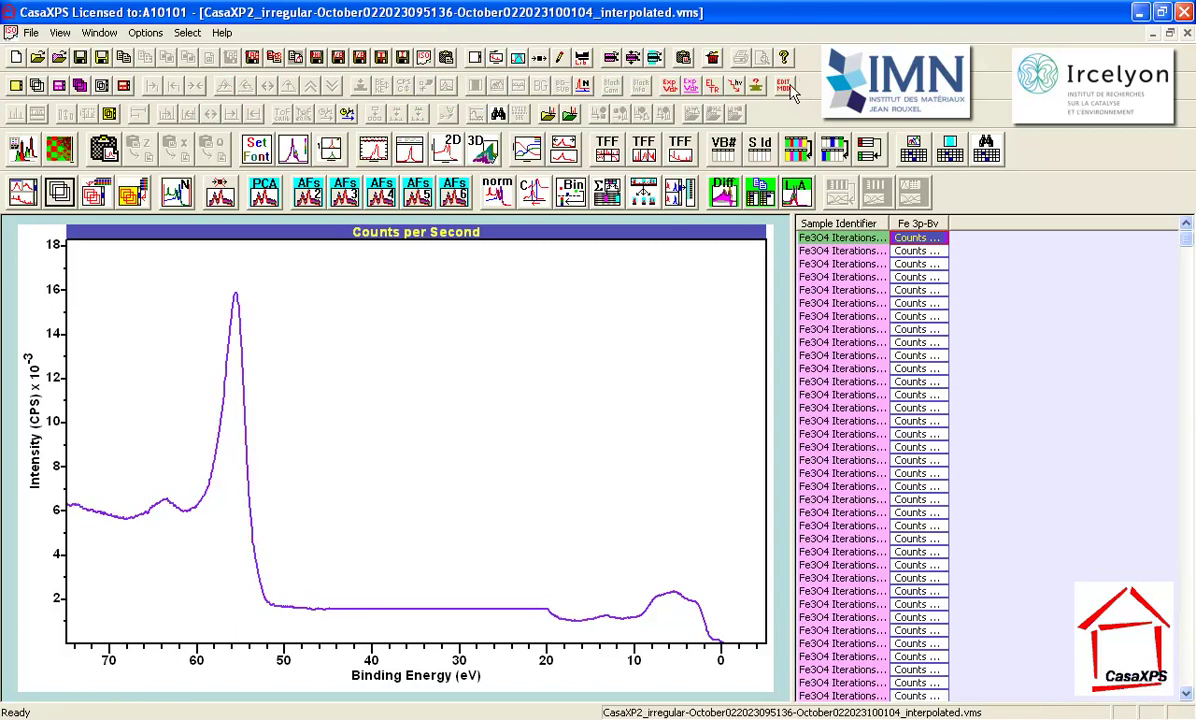
right_click(866, 316)
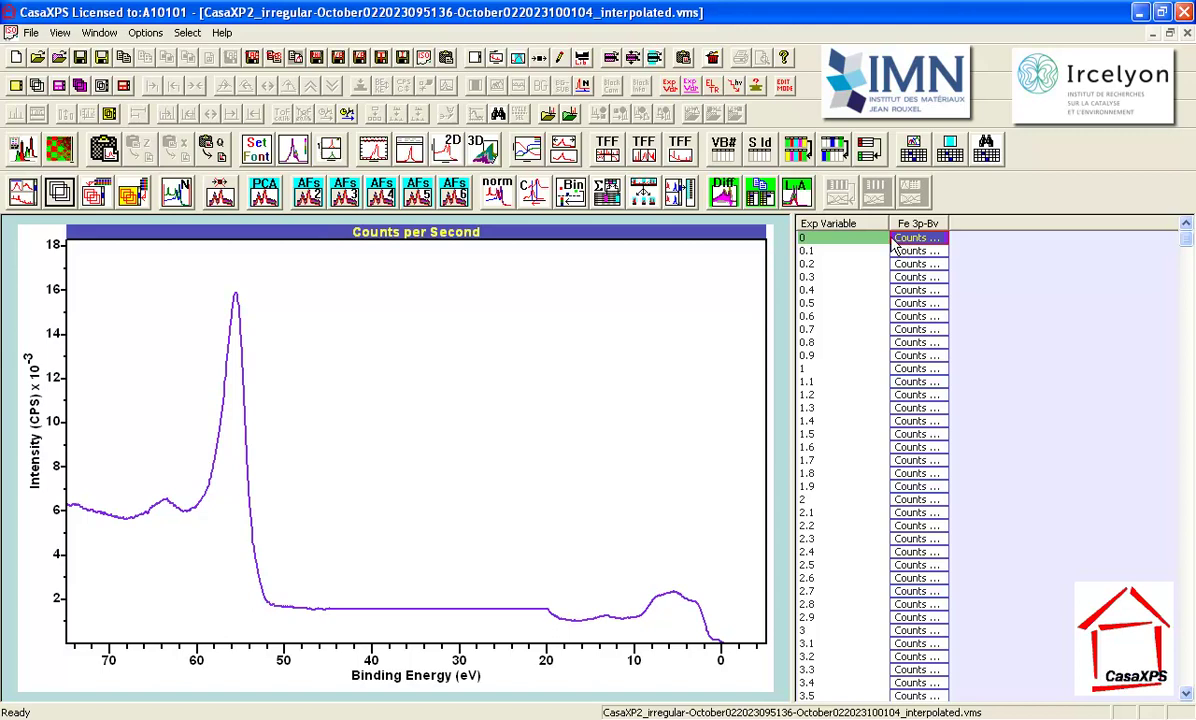
click(915, 291)
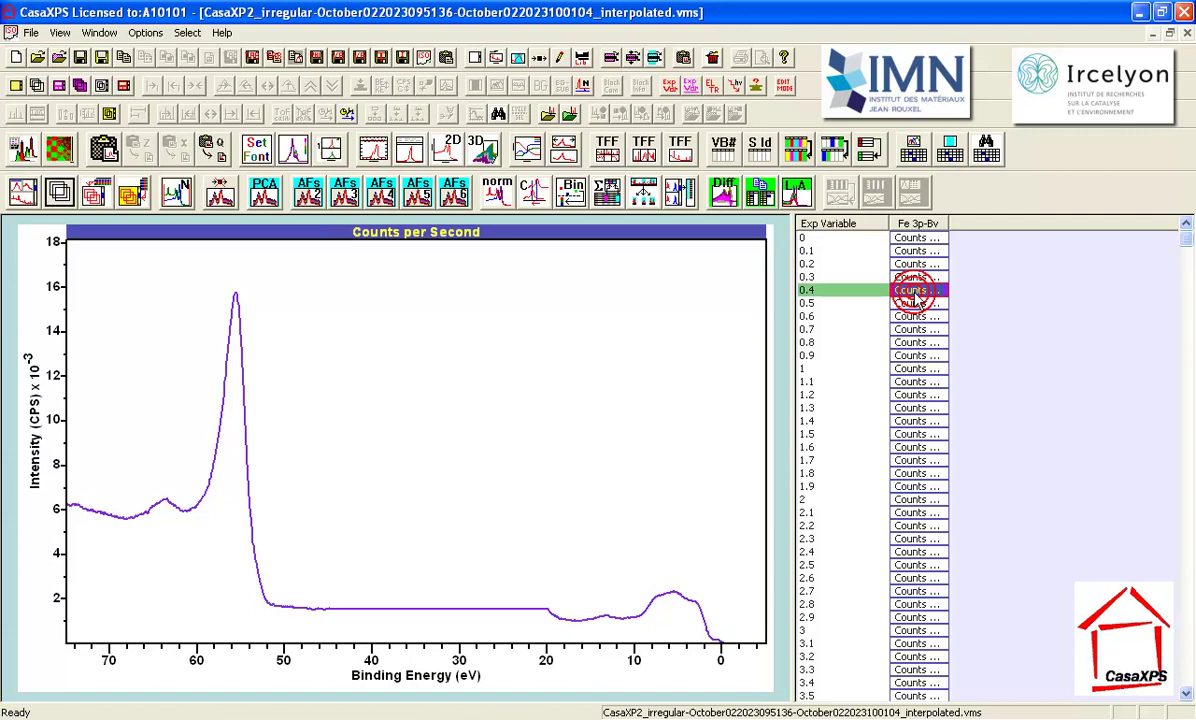
click(921, 369)
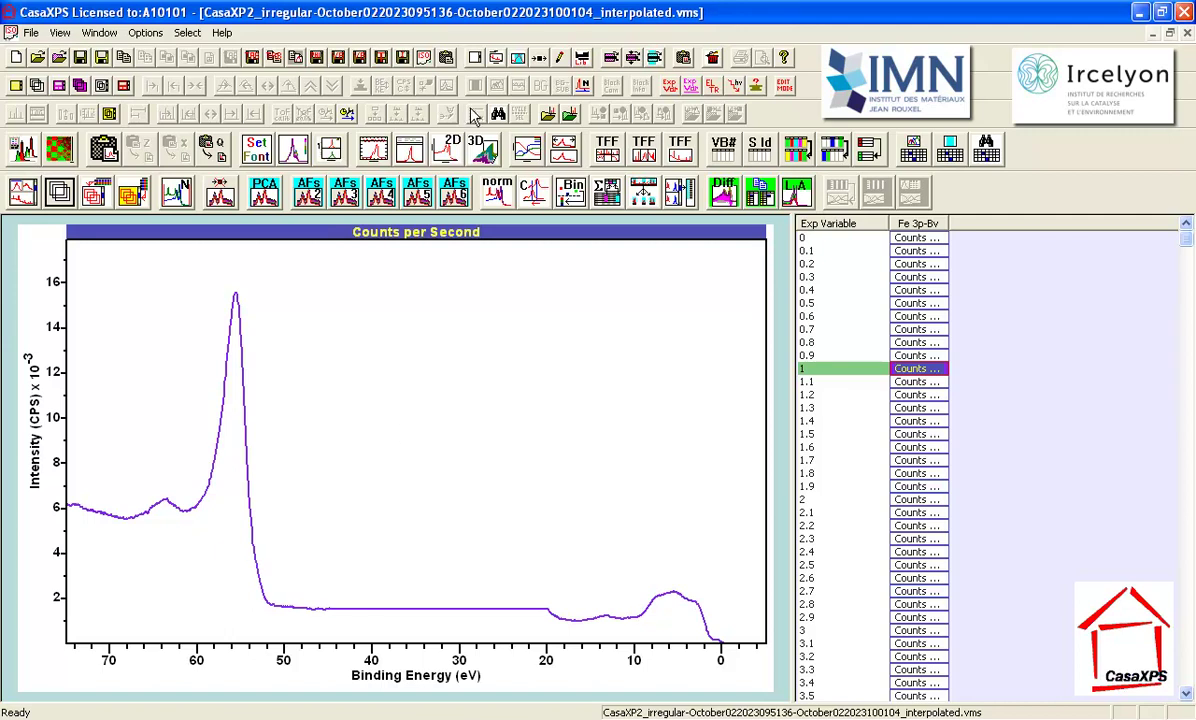
- Change the plot line width from 4 to 1 in Tile Display Parameters
click(471, 57)
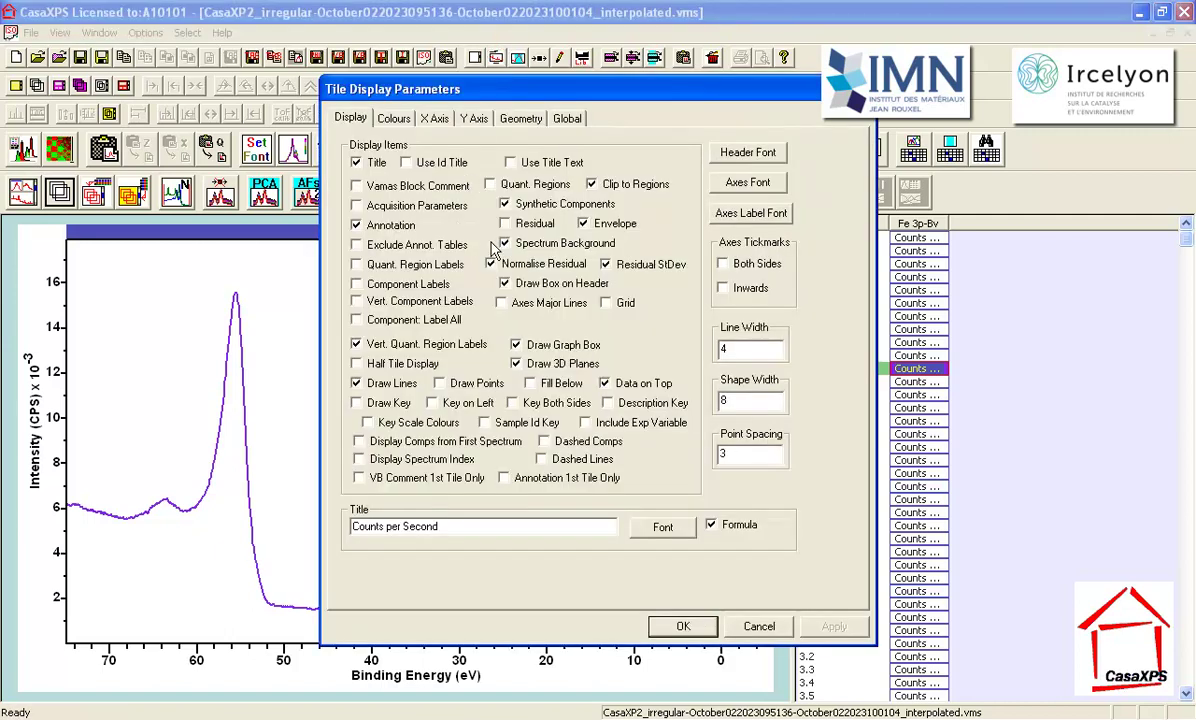
double_click(711, 341)
text(1)
key(Return)
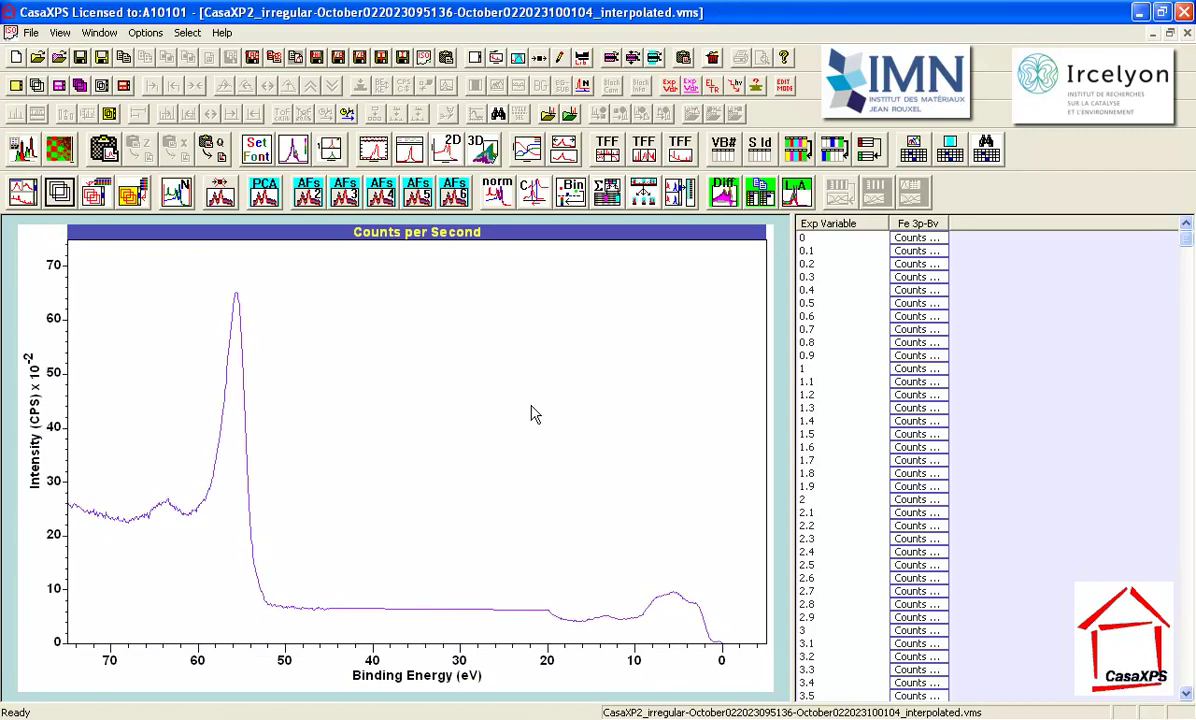
- Step to the next spectrum and zoom onto the valence band, about 17 to -4 eV
drag(221, 516, 300, 646)
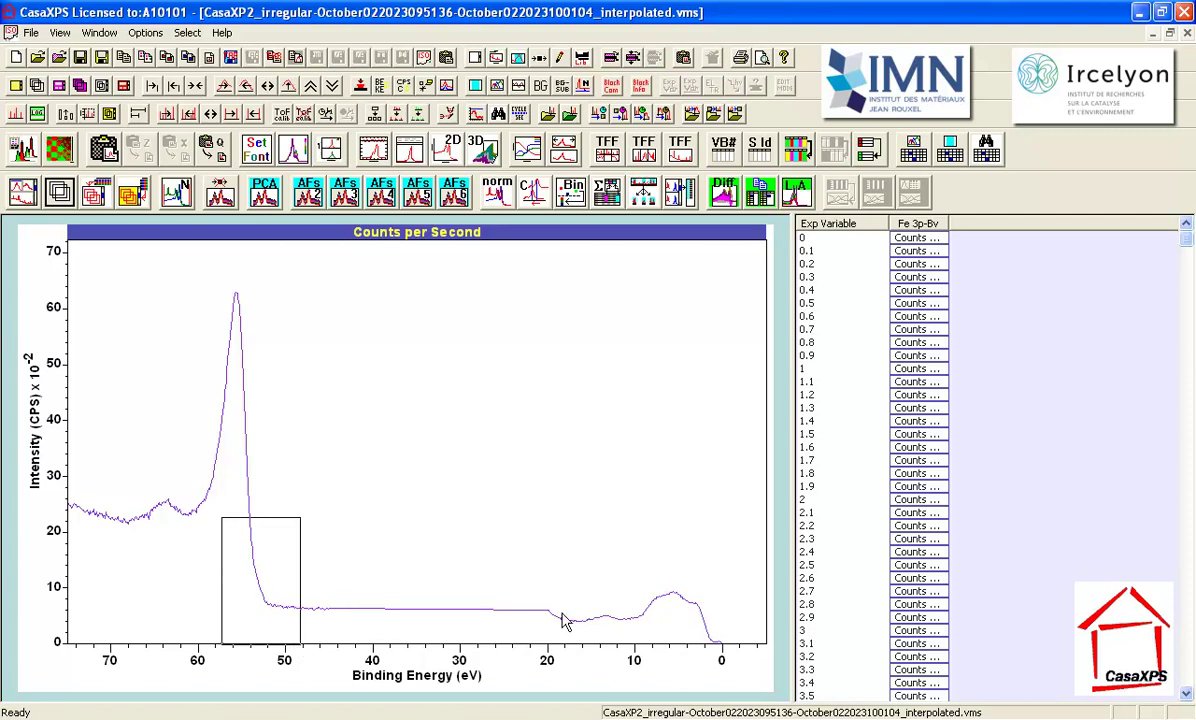
drag(677, 566, 750, 667)
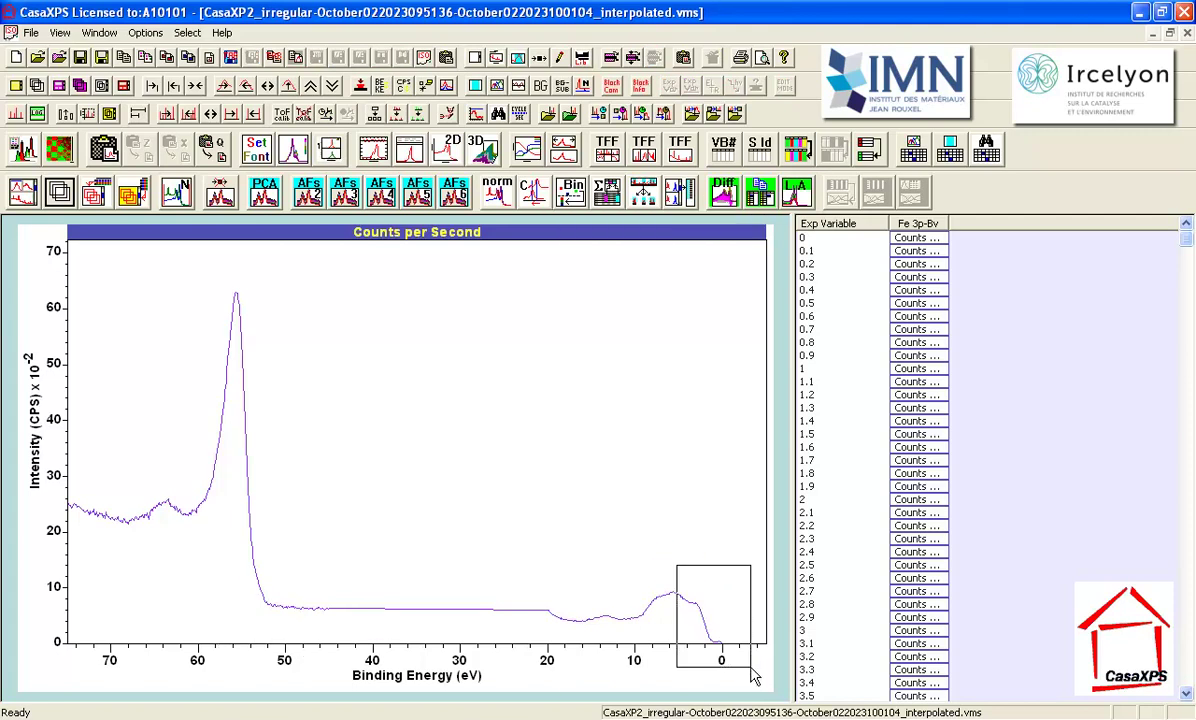
click(393, 419)
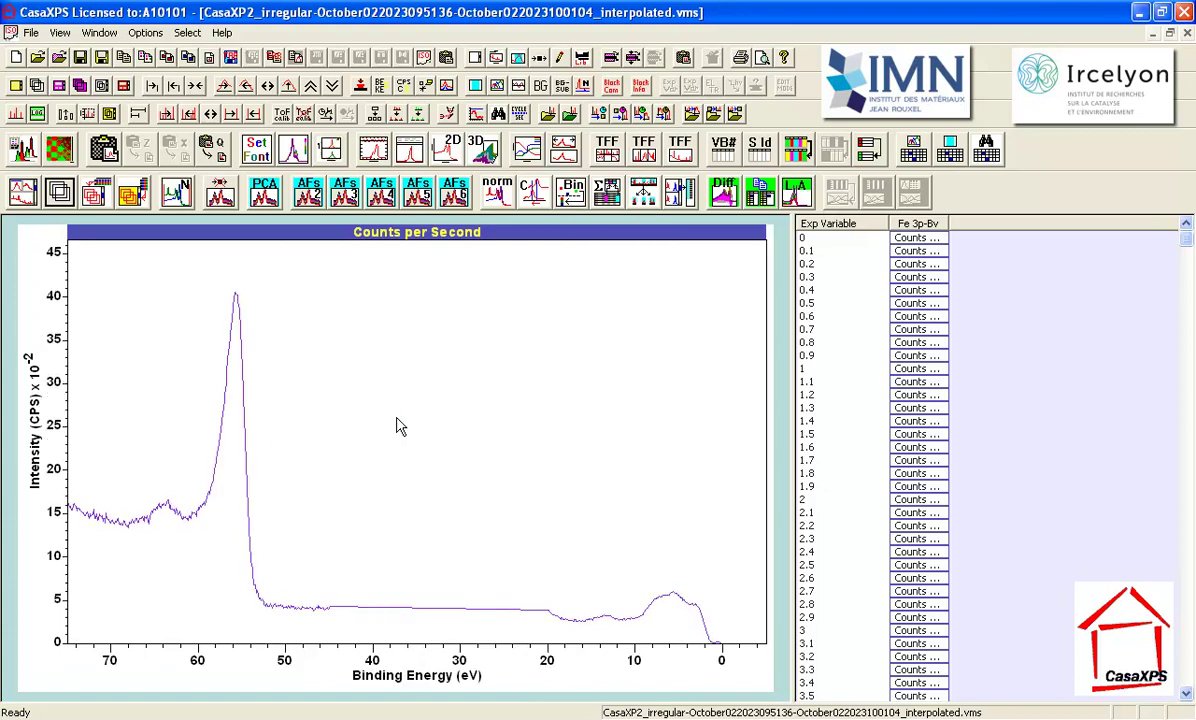
key(Down)
key(Down)
key(Down)
key(Down)
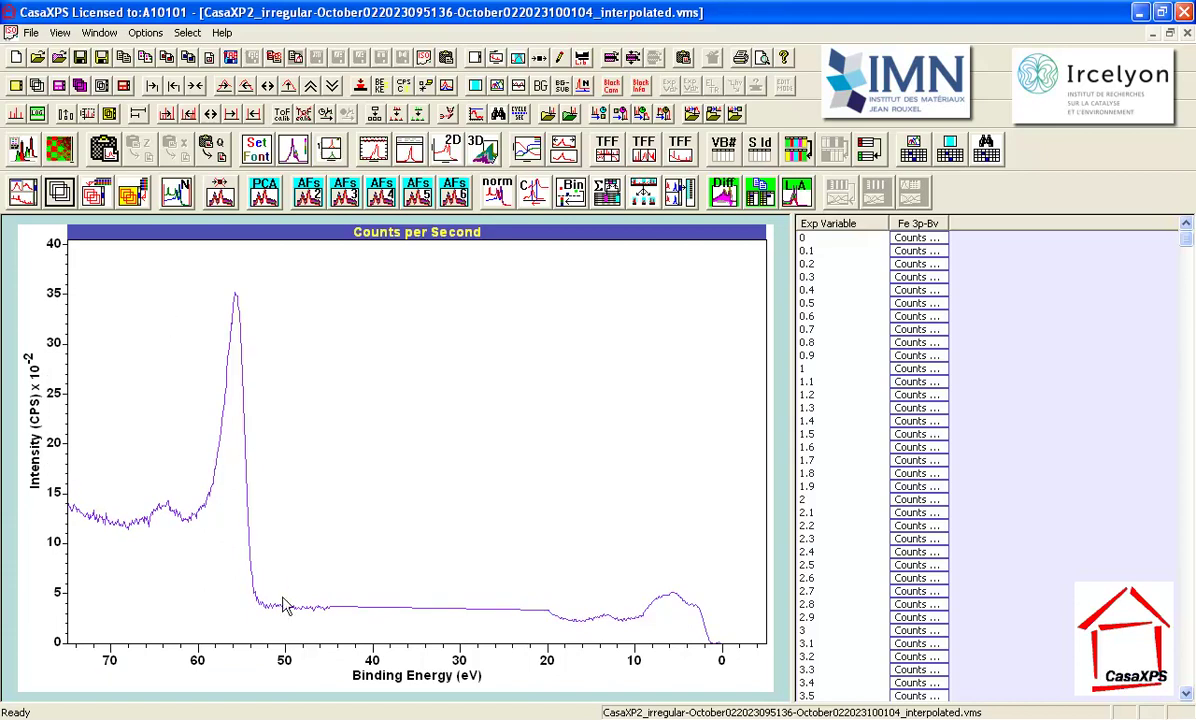
mouse_move(221, 550)
mouse_down()
mouse_move(304, 612)
mouse_move(314, 637)
mouse_up()
drag(551, 555, 759, 672)
click(650, 558)
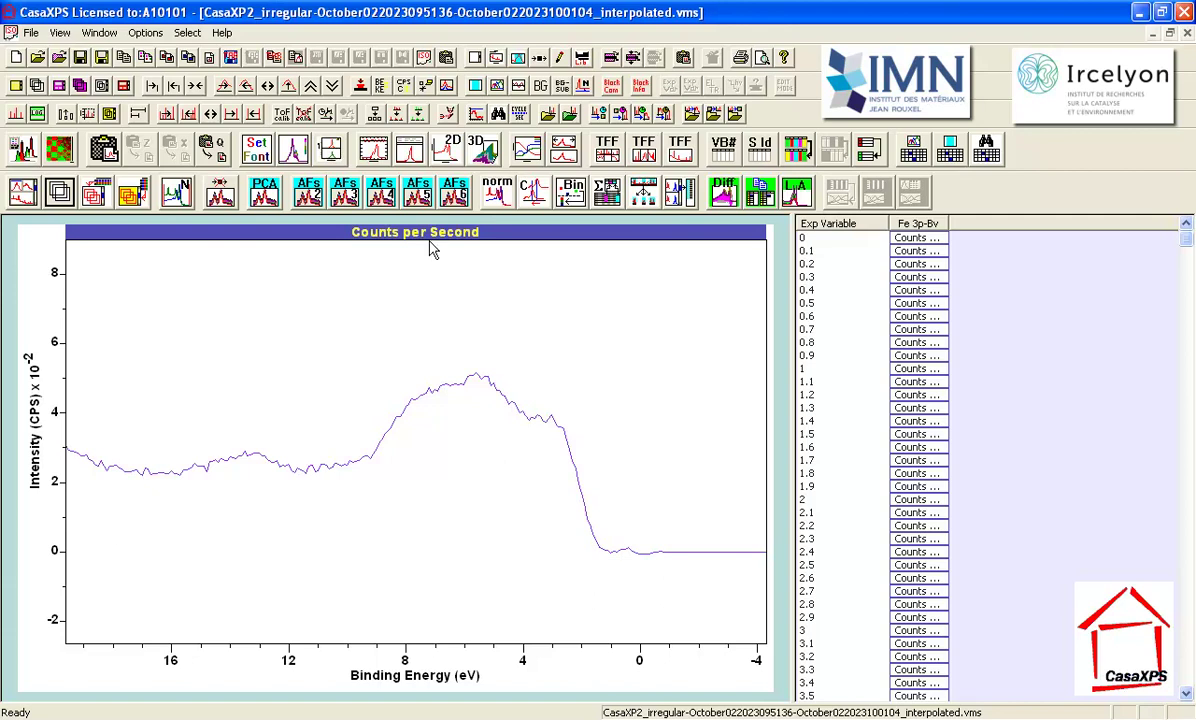
- Turn on Axes Major Lines gridlines and zoom back out to the full binding-energy range
click(448, 56)
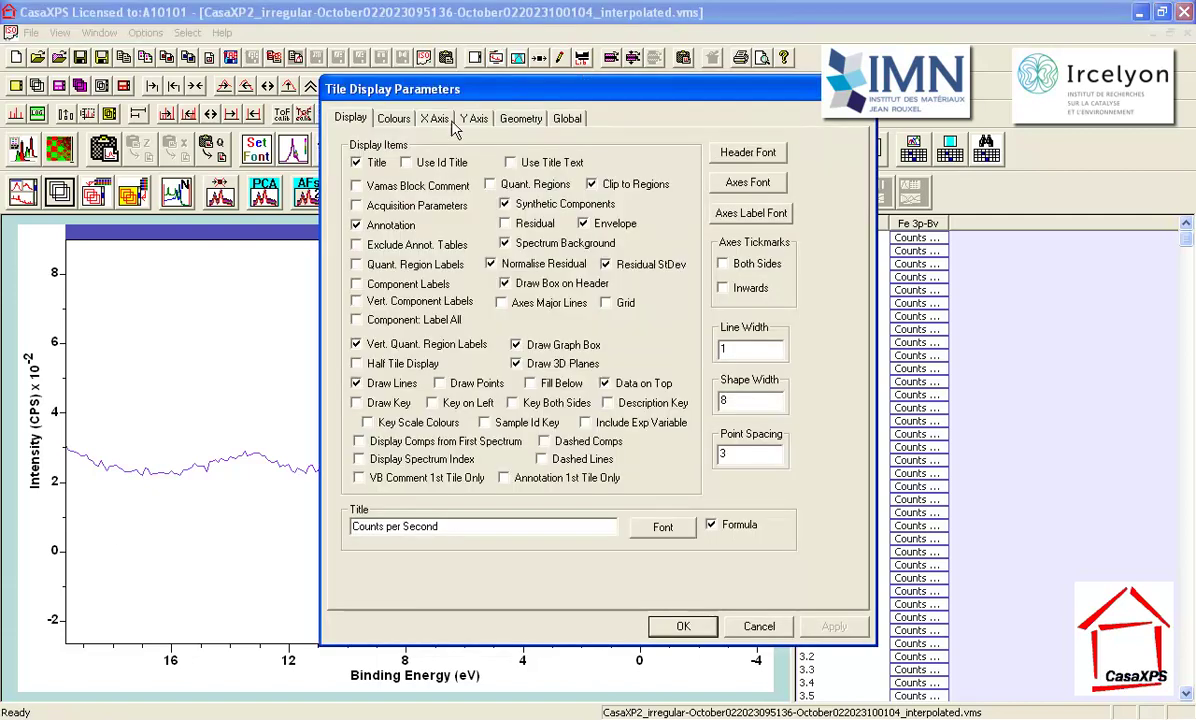
click(534, 309)
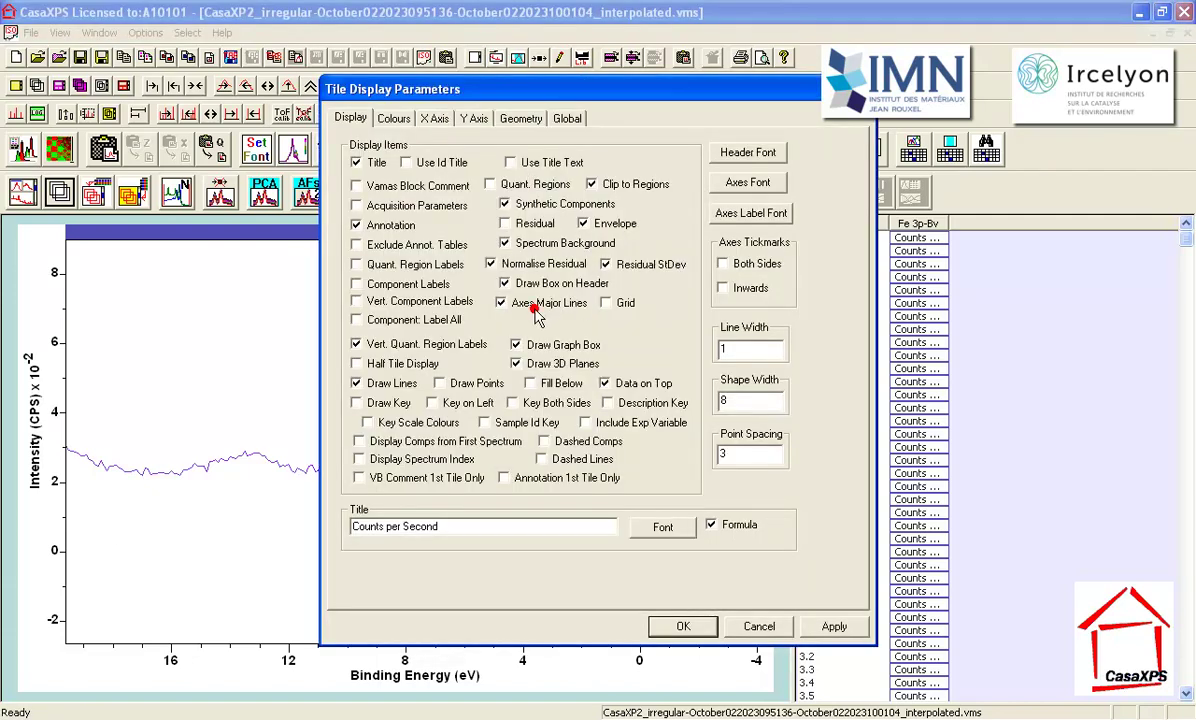
click(680, 630)
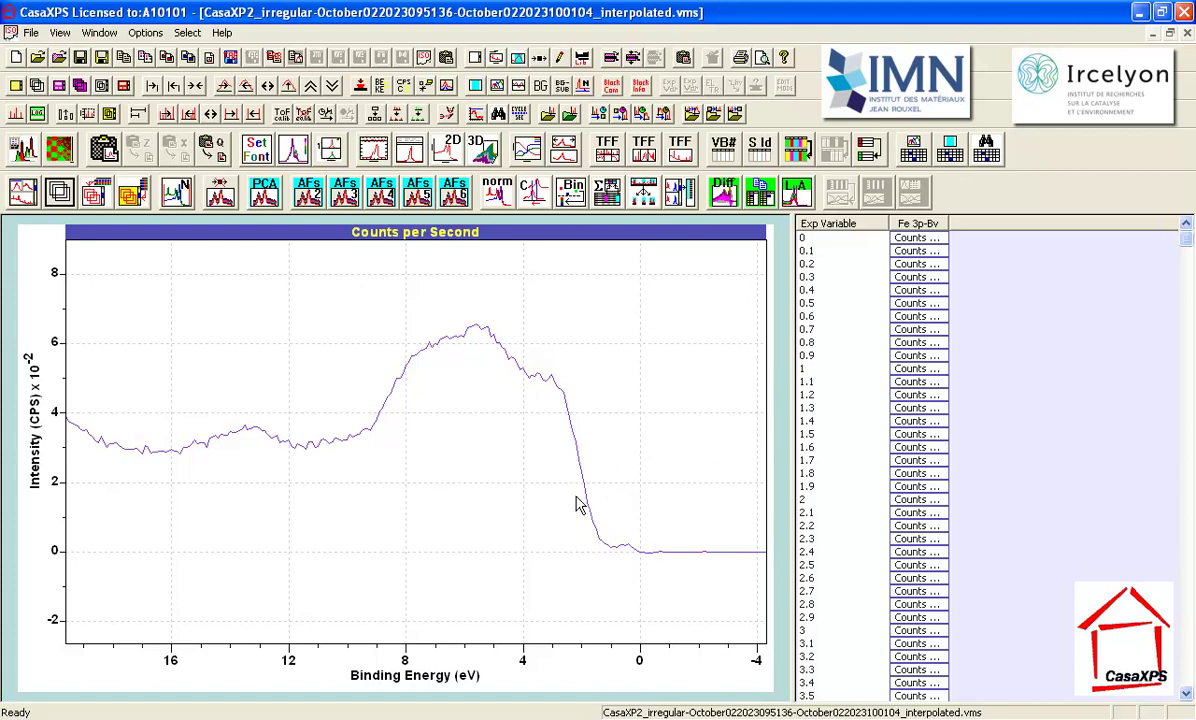
click(194, 84)
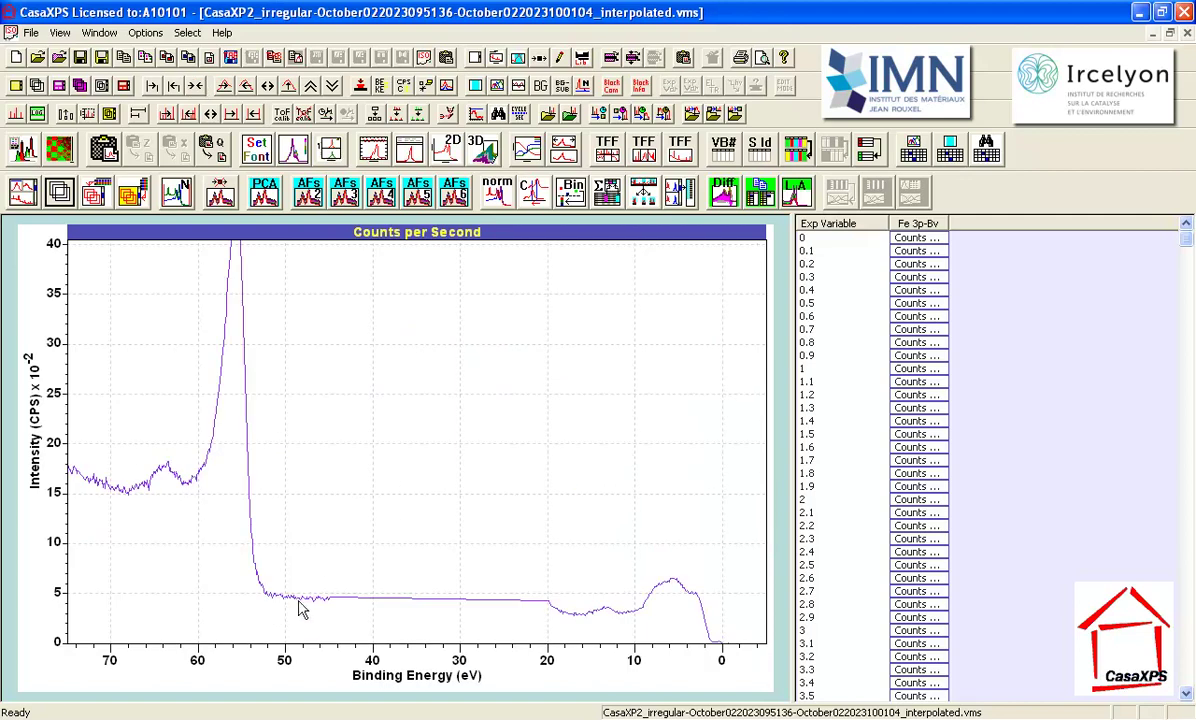
drag(302, 626, 208, 508)
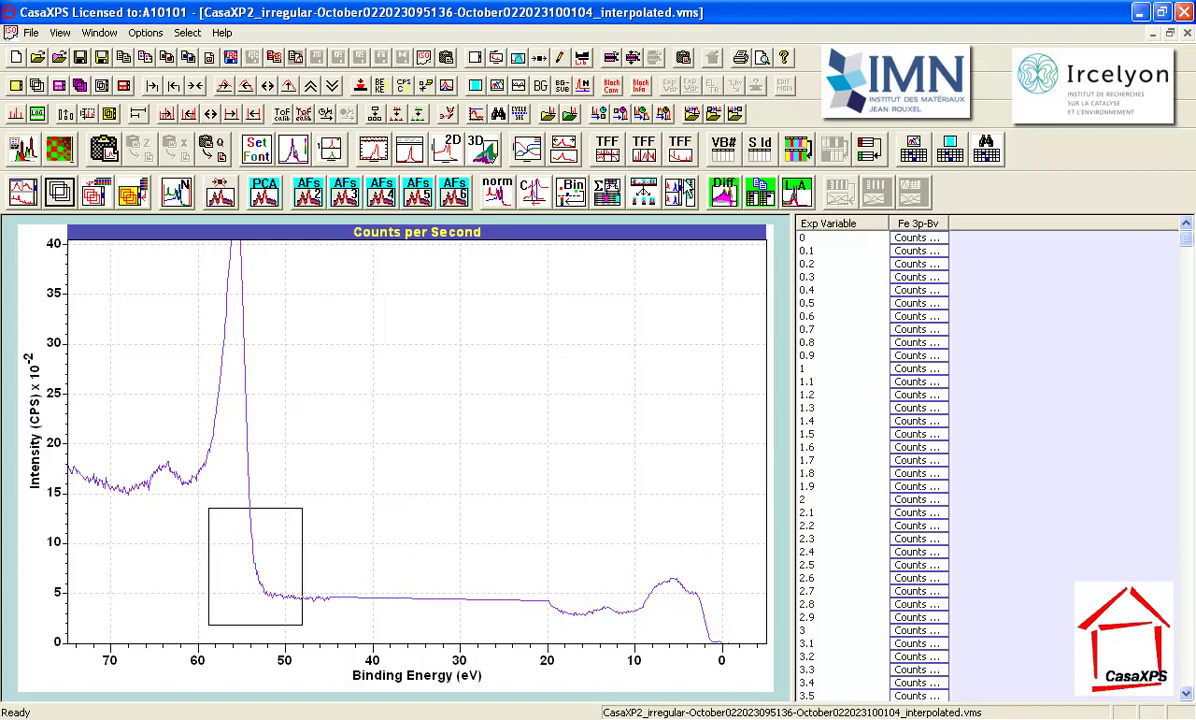
- Copy the displayed spectrum block into a new column
click(761, 195)
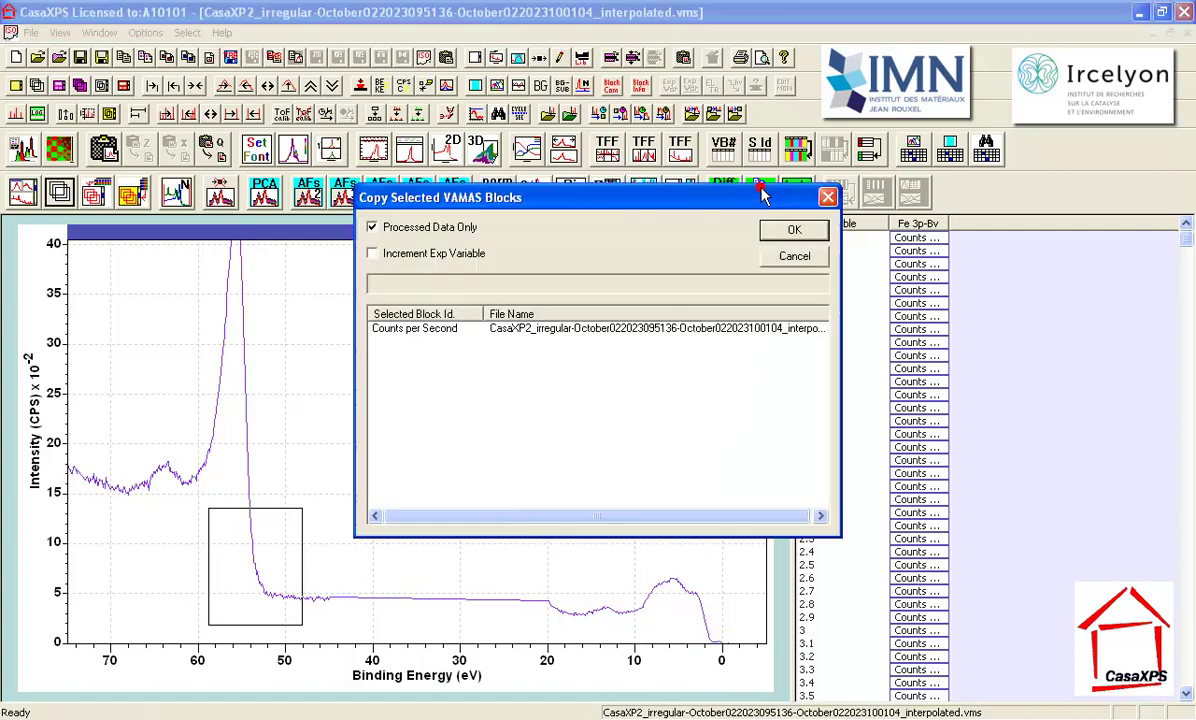
click(793, 232)
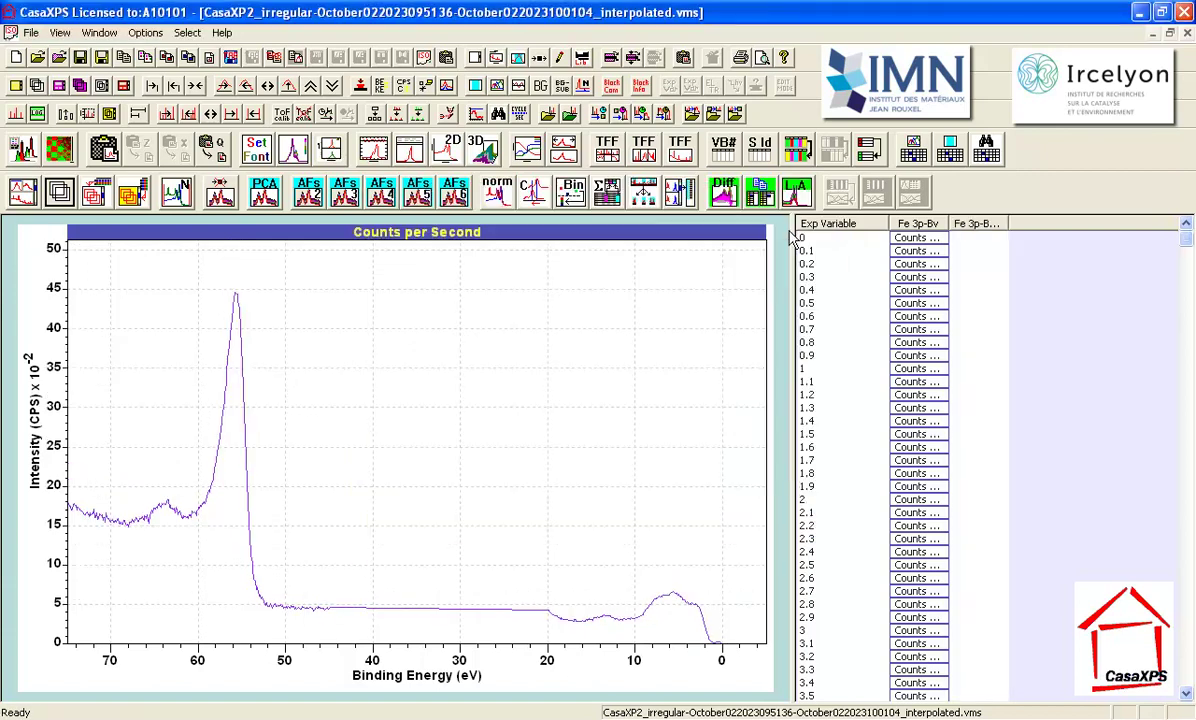
drag(1190, 244, 1188, 396)
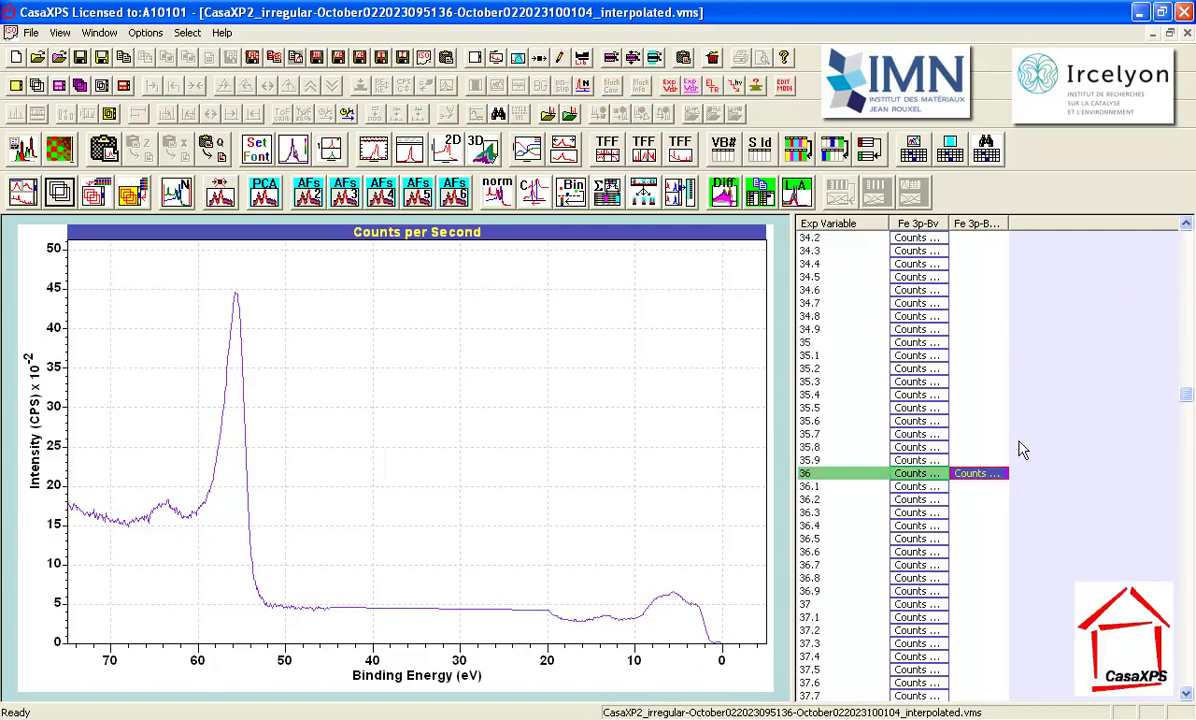
- Step down through the successive interpolated Fe 3p-Bv spectra in the column
key(Left)
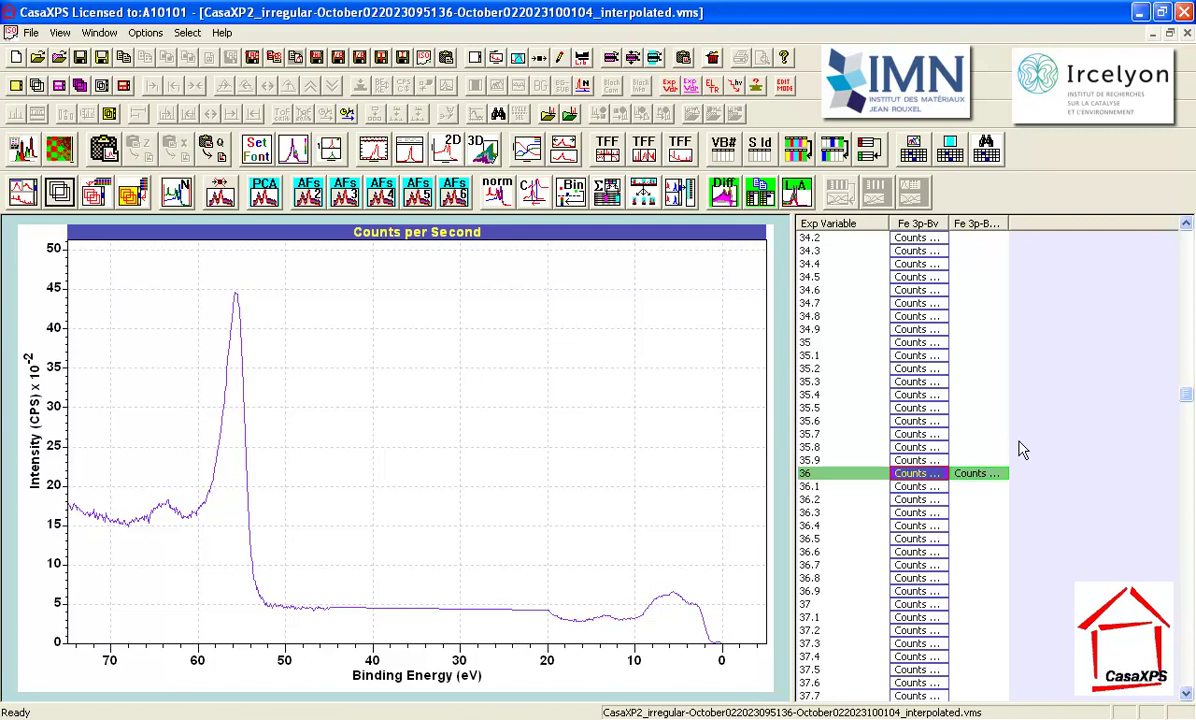
key(Down)
key(Down)
key(Down)
key(Down)
key(Down)
key(Down)
key(Down)
key(Down)
key(Down)
key(Down)
key(Down)
key(Down)
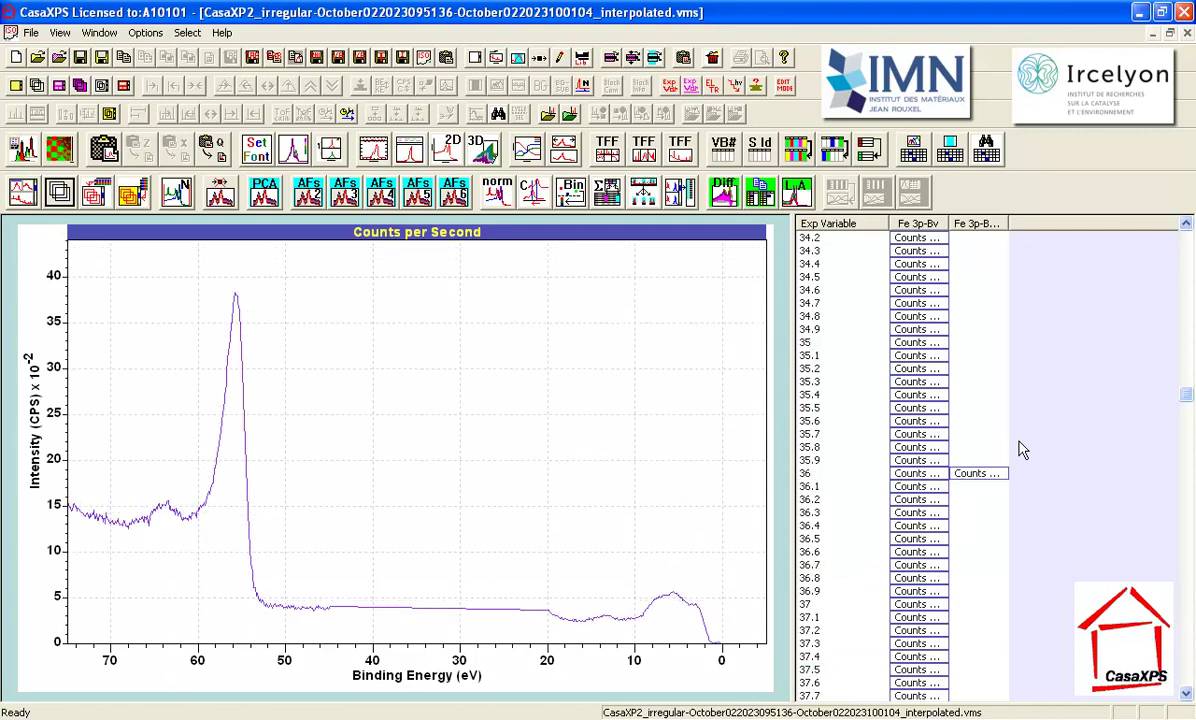
key(Down)
key(Down)
key(Down)
key(Down)
key(Down)
key(Down)
key(Down)
key(Down)
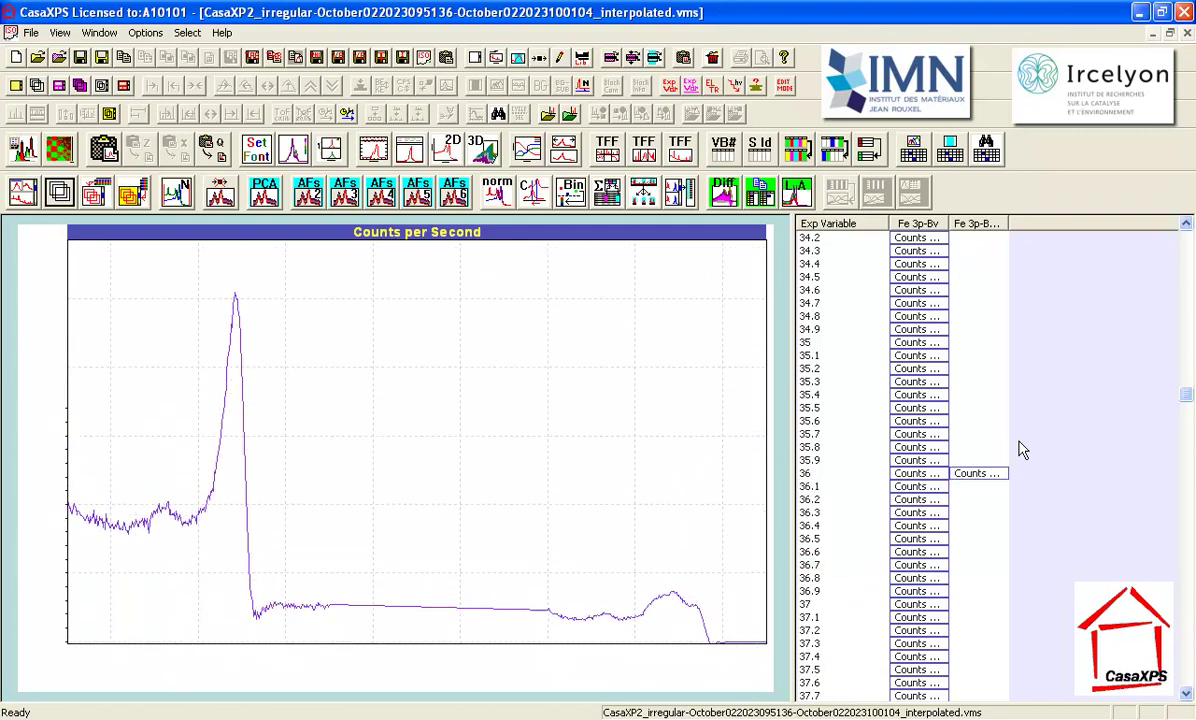
key(Down)
key(Down)
key(Down)
key(Down)
key(Down)
key(Down)
key(Down)
key(Down)
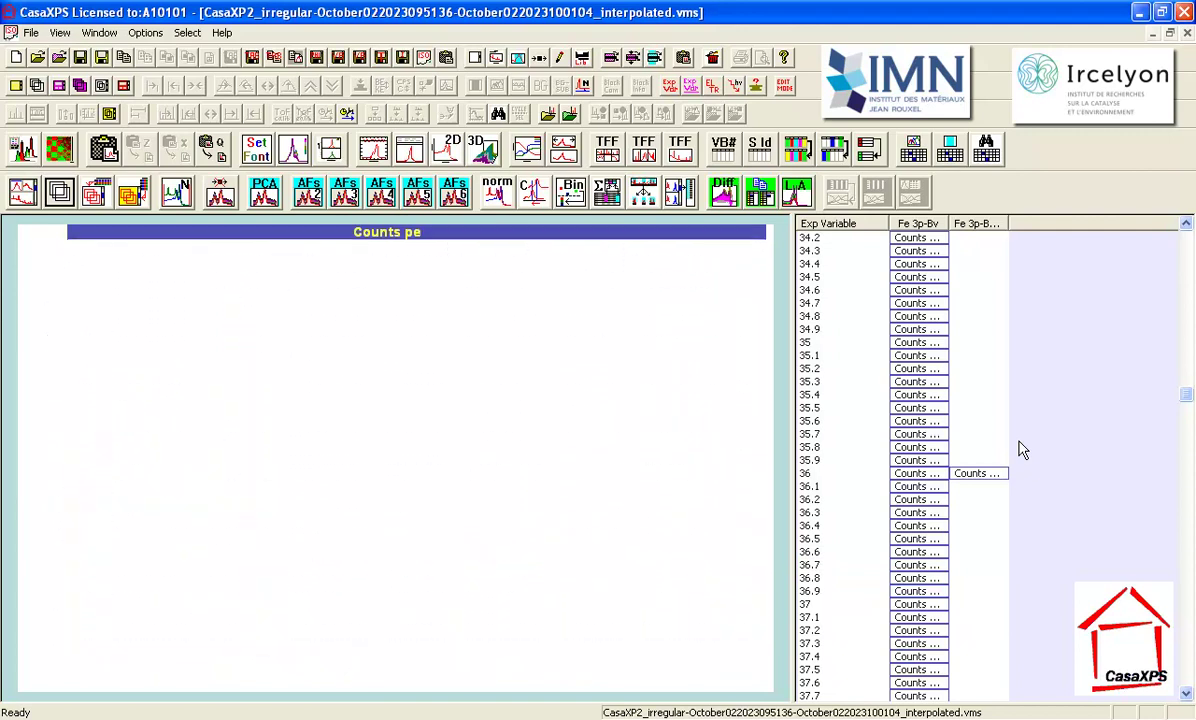
key(Down)
key(Down)
key(Down)
key(Down)
key(Down)
key(Down)
key(Down)
key(Down)
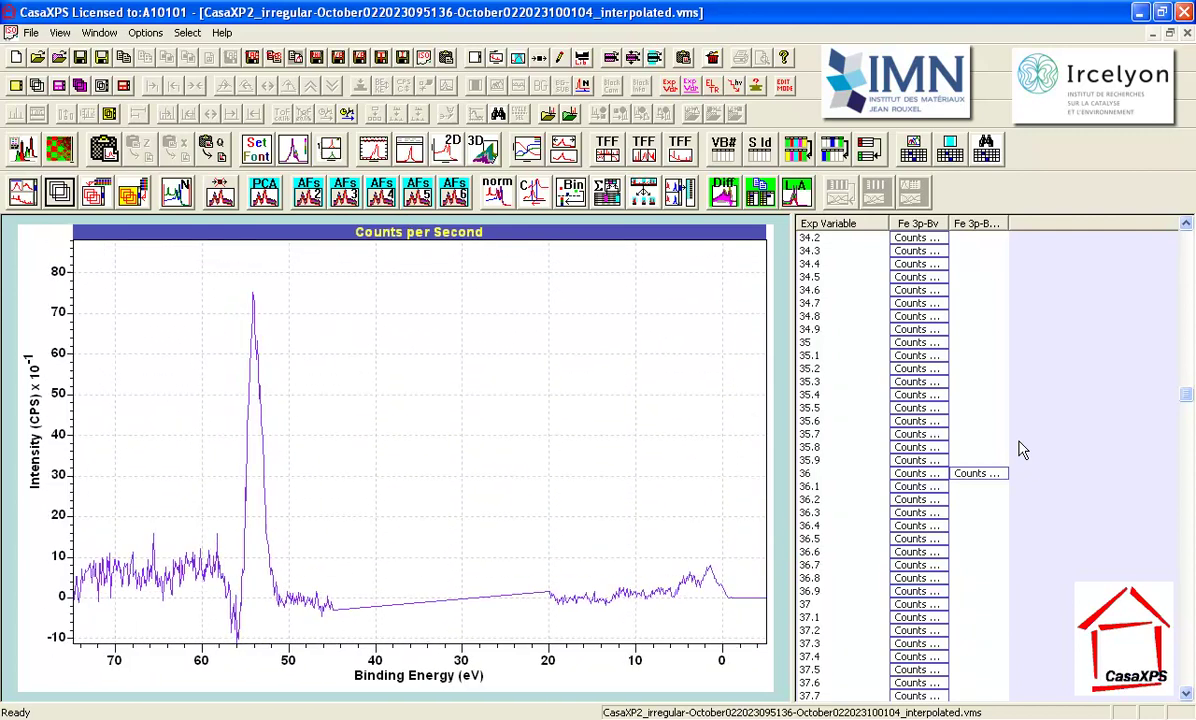
key(Down)
key(Down)
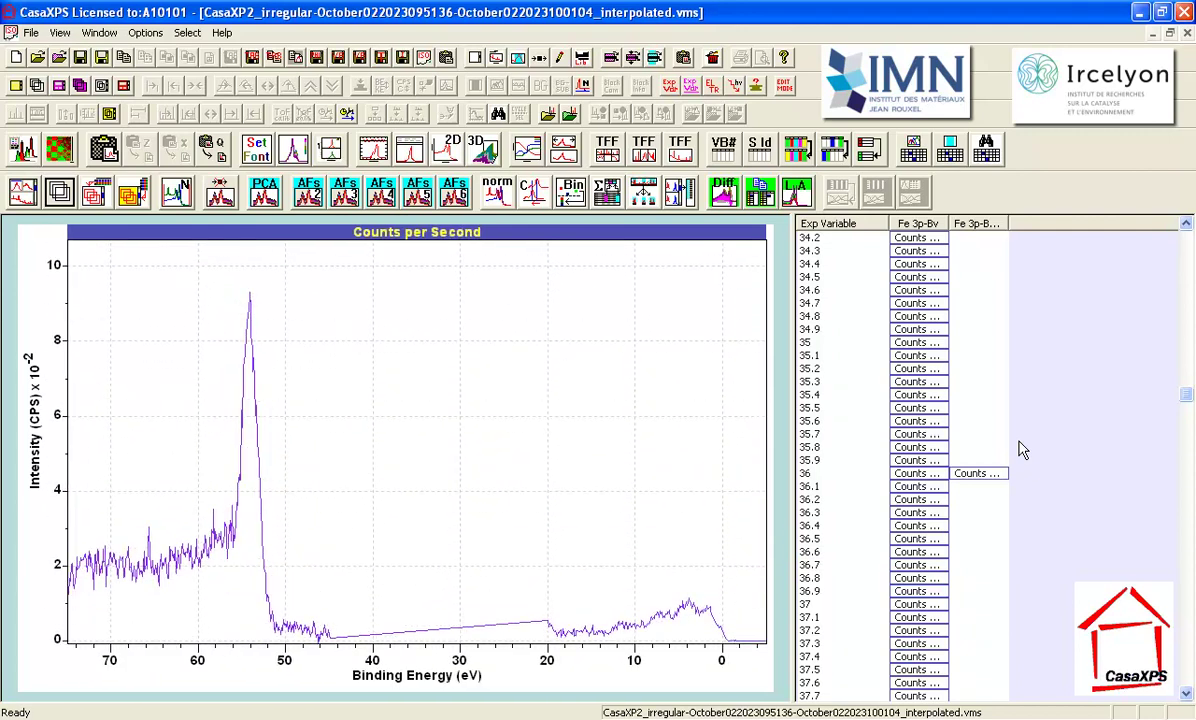
key(Down)
key(Down)
key(Down)
key(Down)
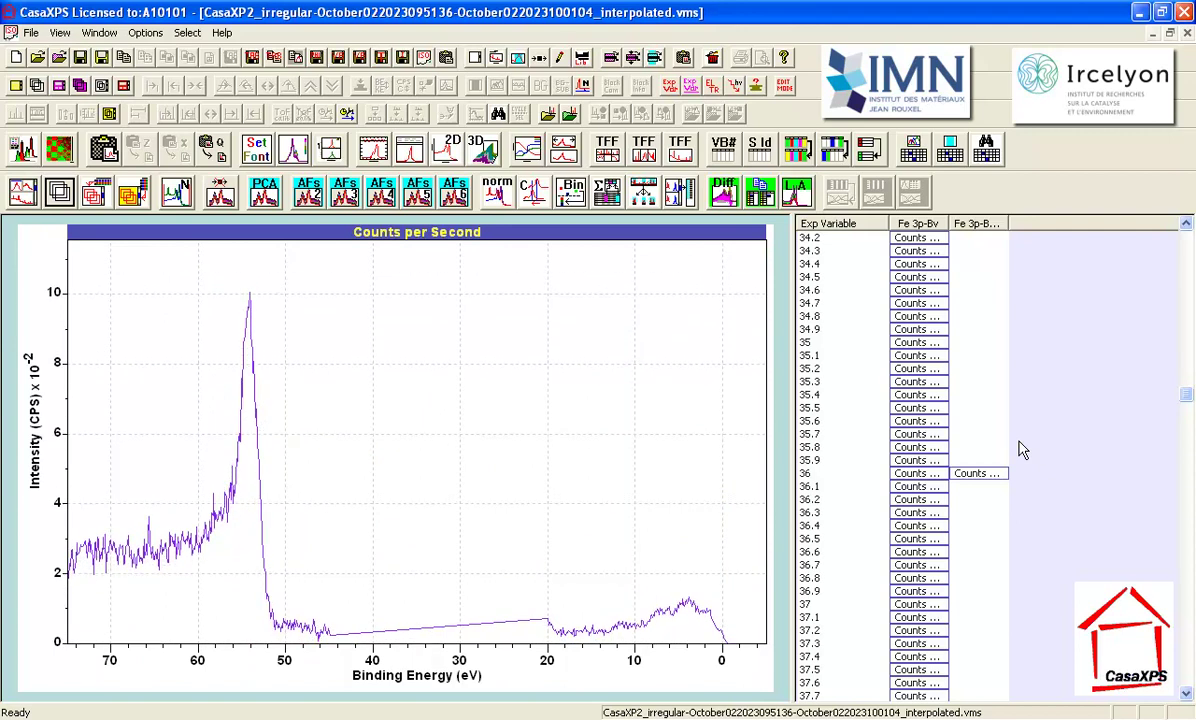
key(Down)
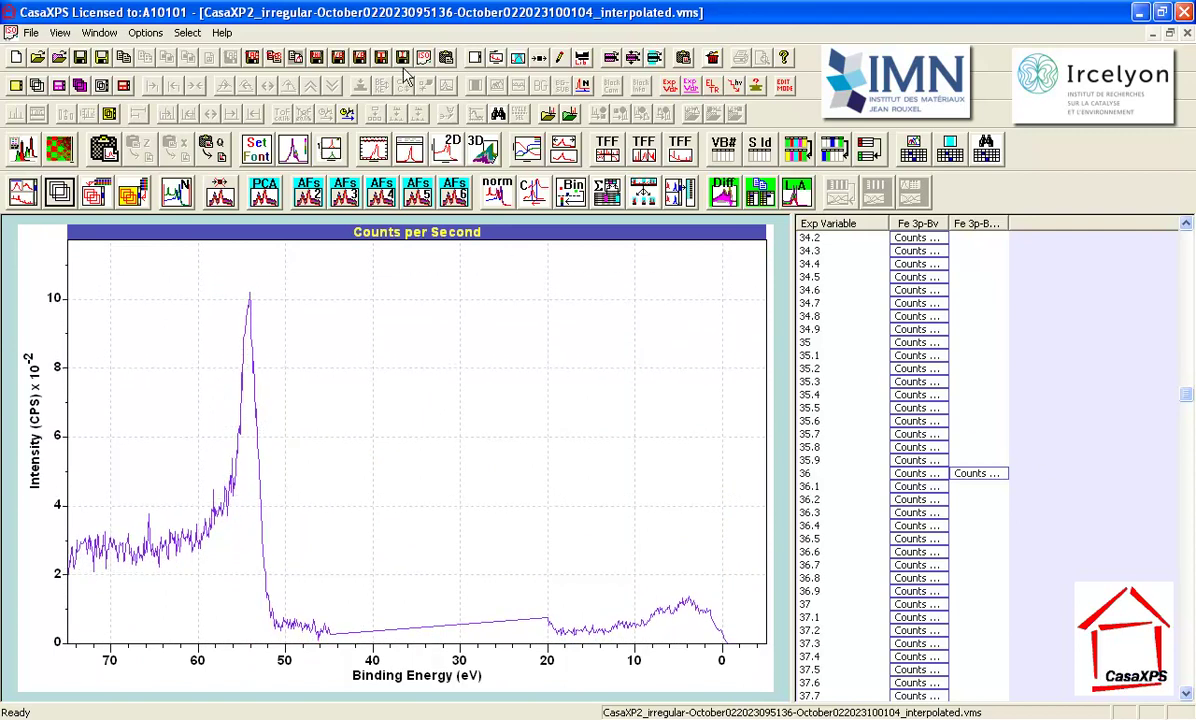
- Turn on normalised display and copy the chosen spectrum in as an extra VAMAS block
click(178, 195)
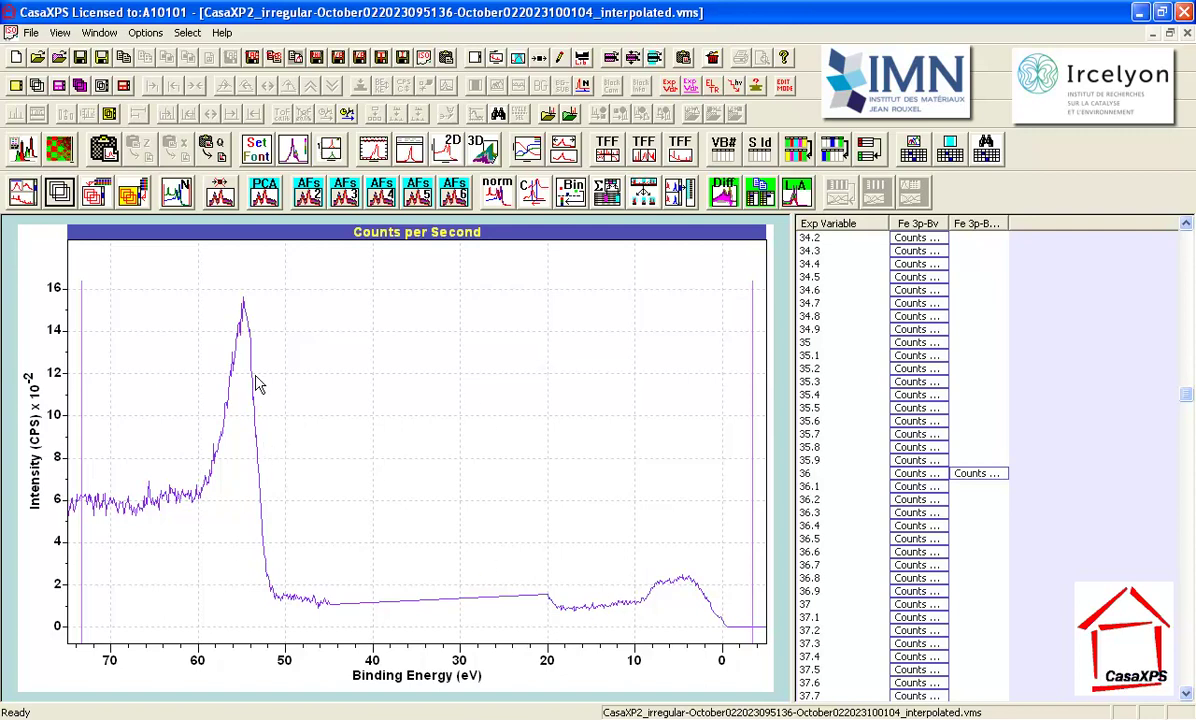
click(760, 192)
click(795, 231)
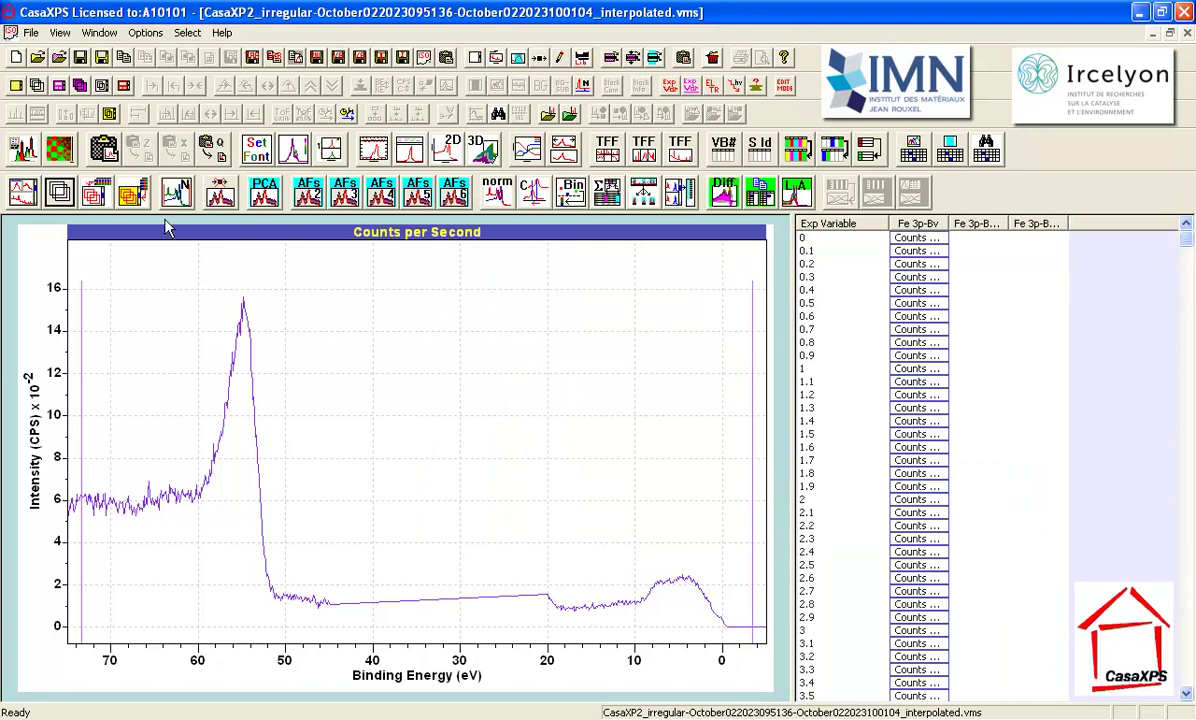
- Overlay the two spectra in raw CPS, scale red onto purple, and zoom to 19 to -6 eV
click(59, 193)
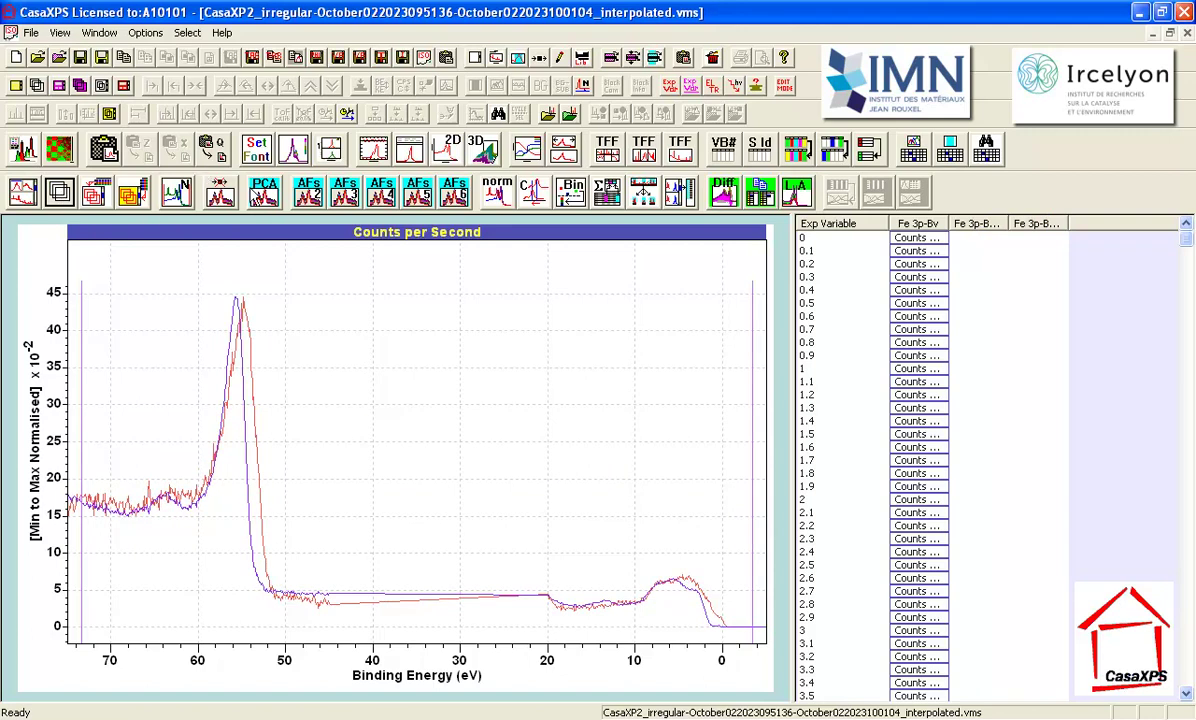
click(178, 196)
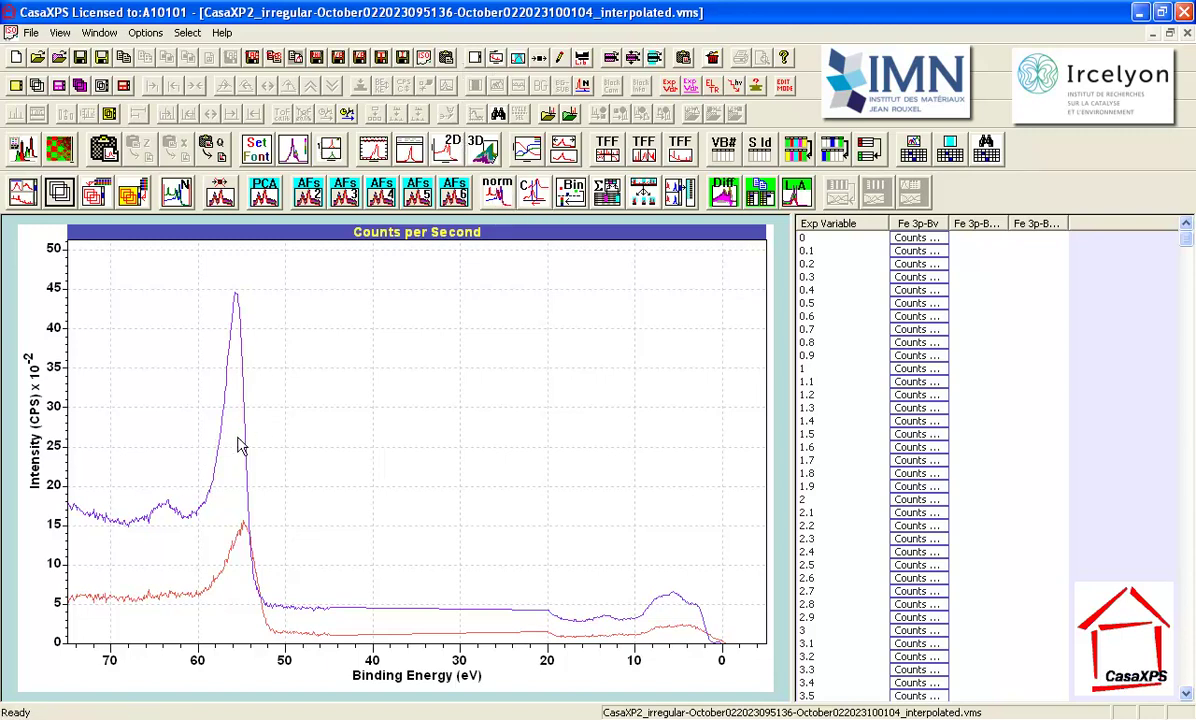
click(496, 192)
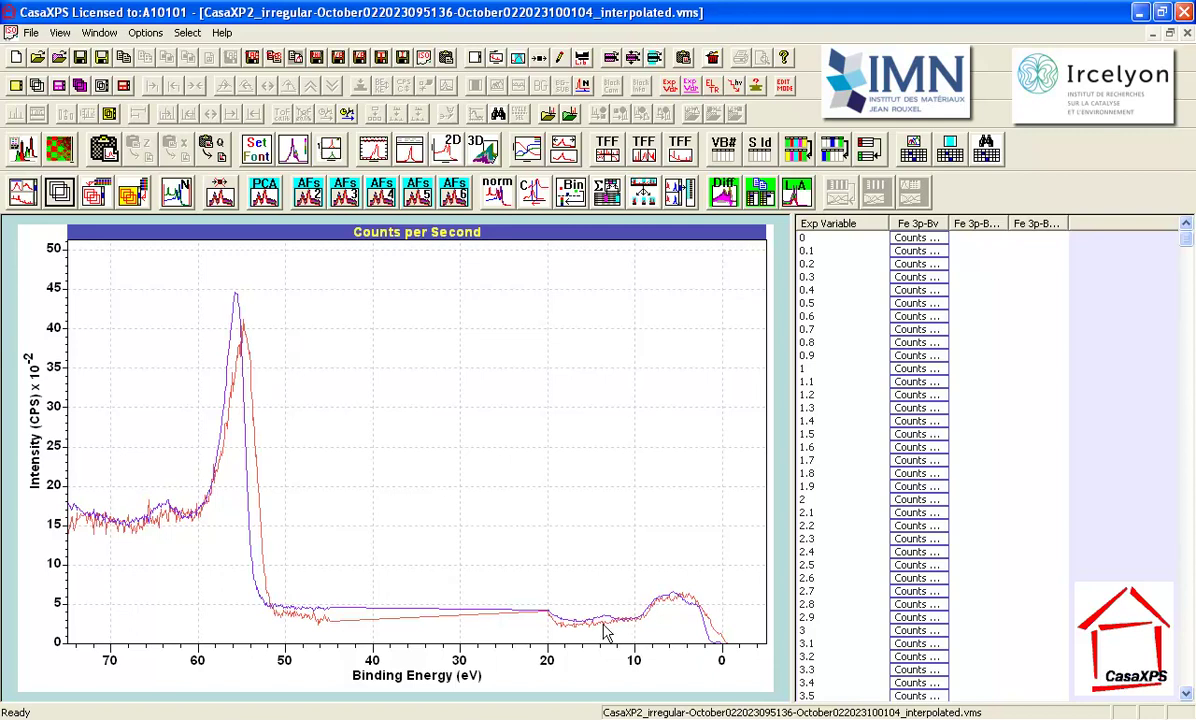
drag(557, 548, 750, 617)
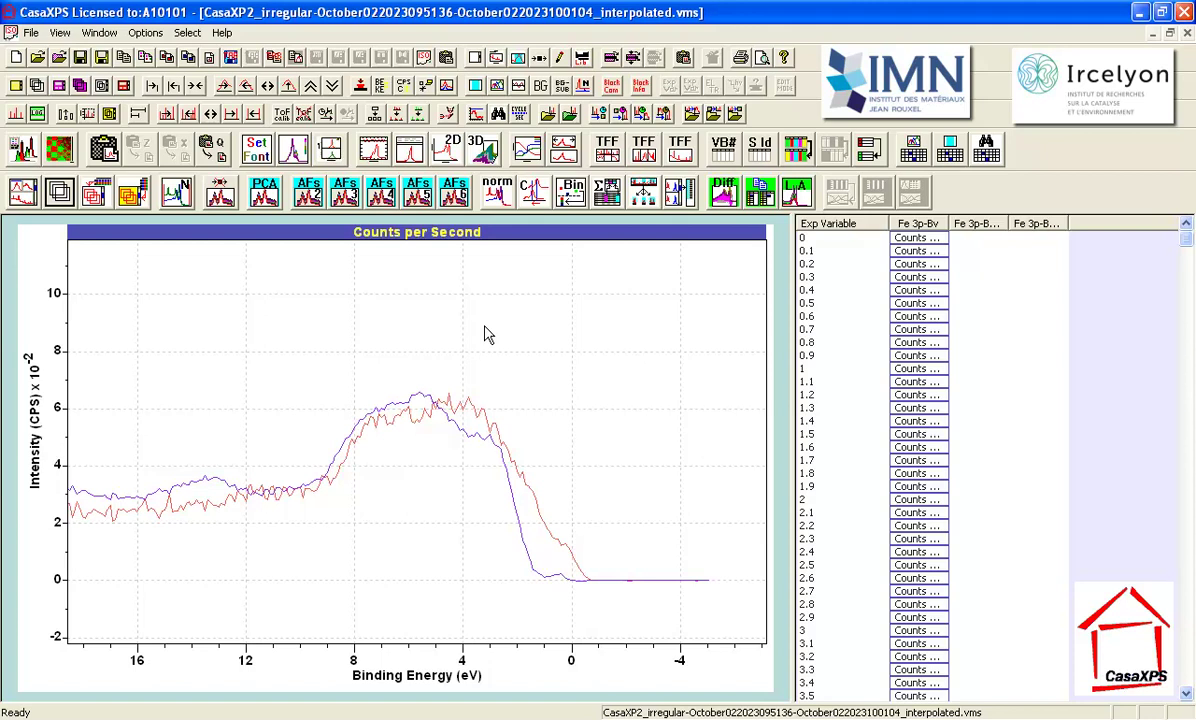
- Copy all Fe 3p-Bv spectra from the original Fe3O4 file into a new document
click(98, 33)
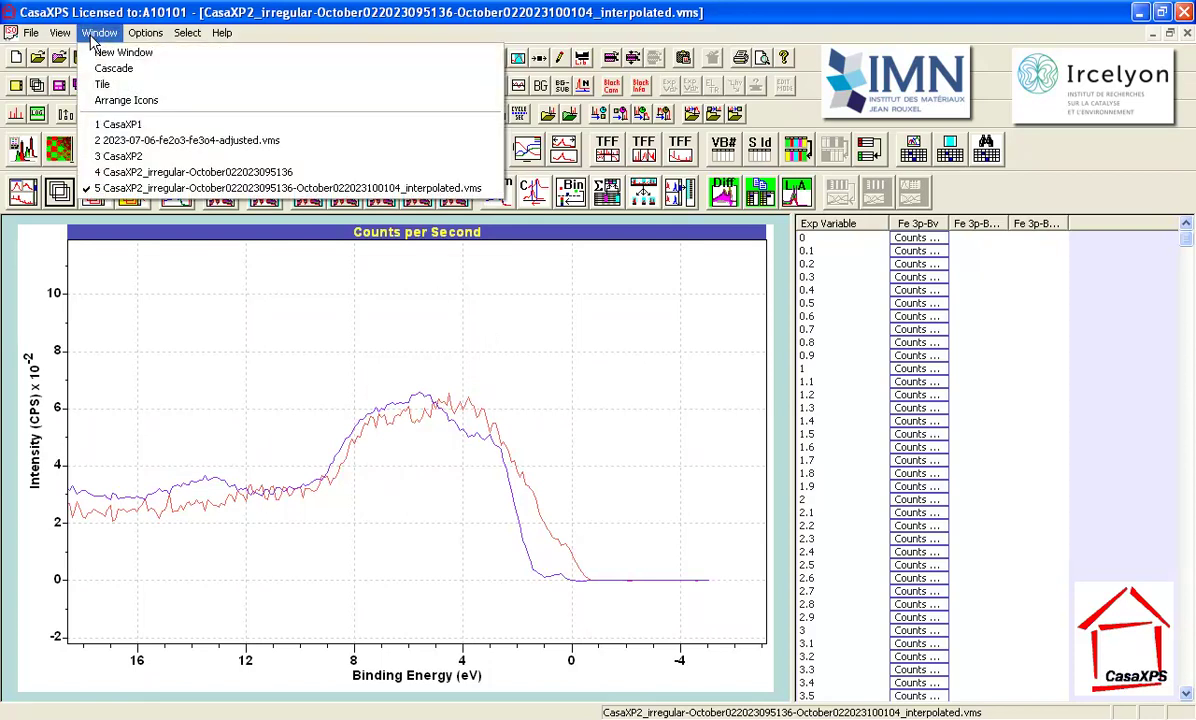
click(163, 175)
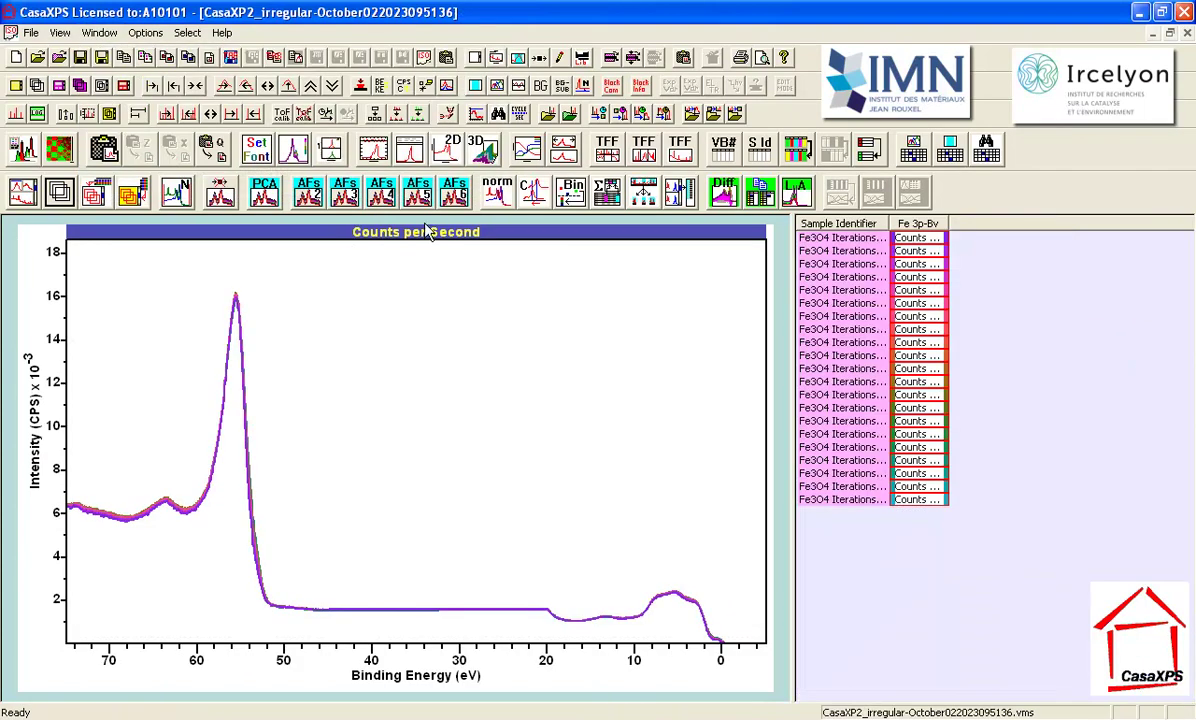
click(915, 226)
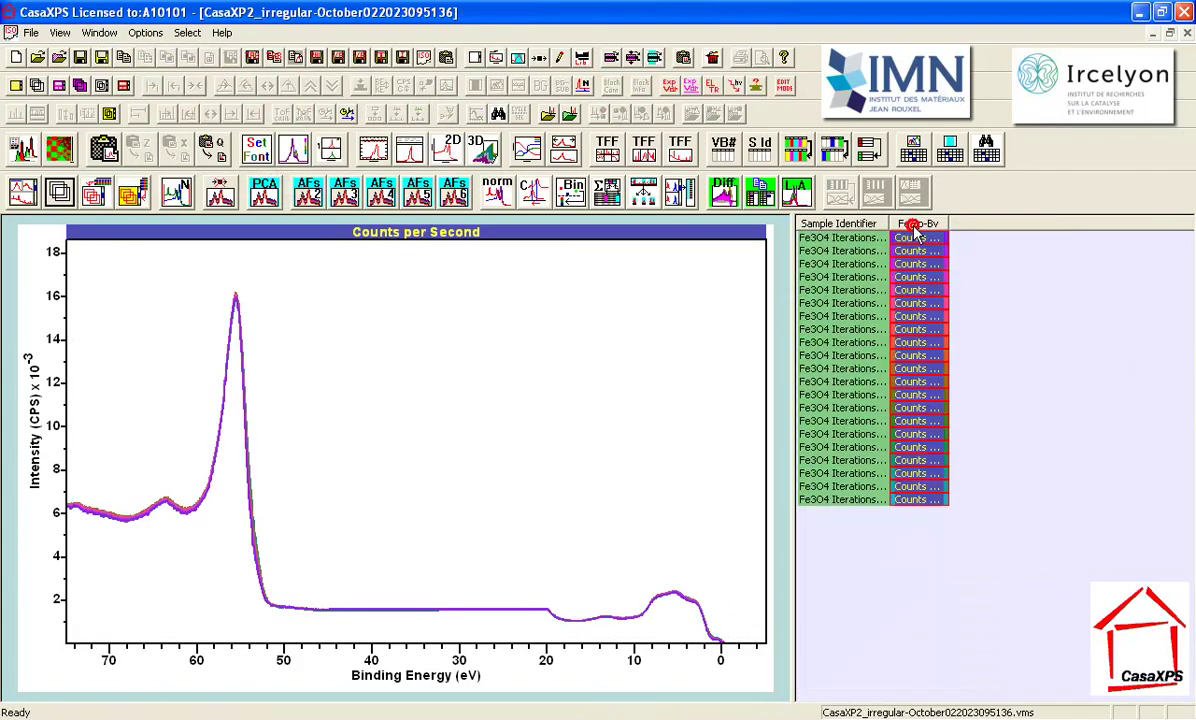
click(17, 57)
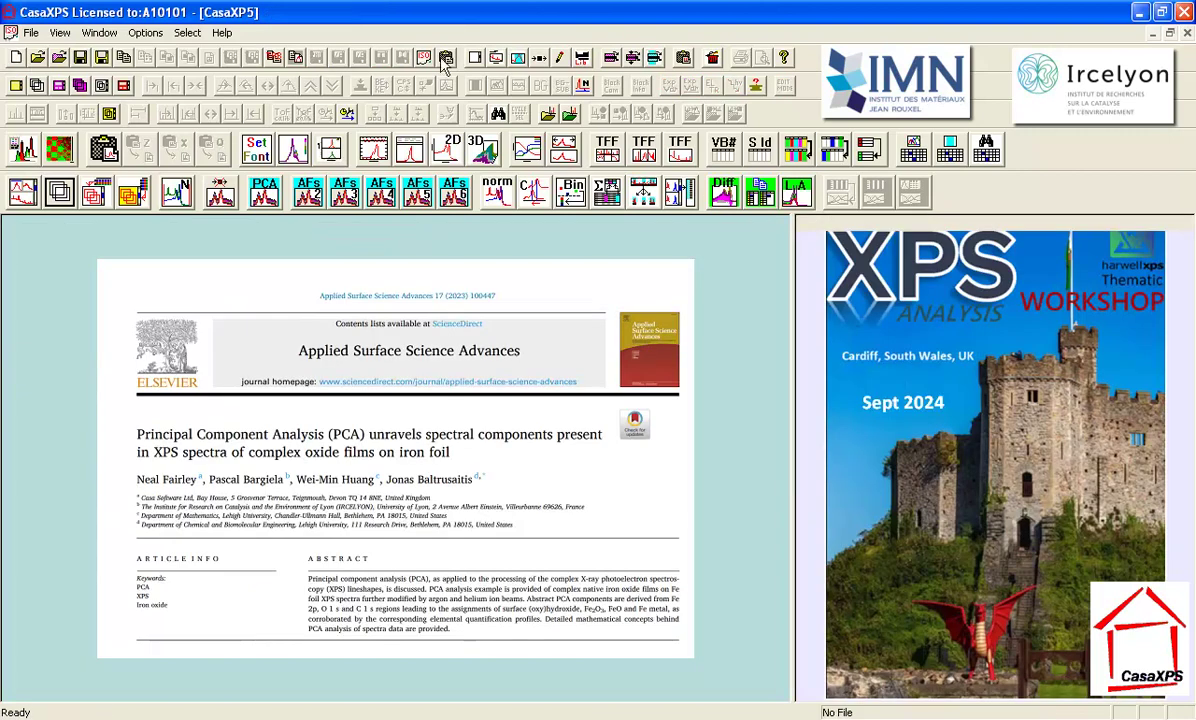
click(636, 57)
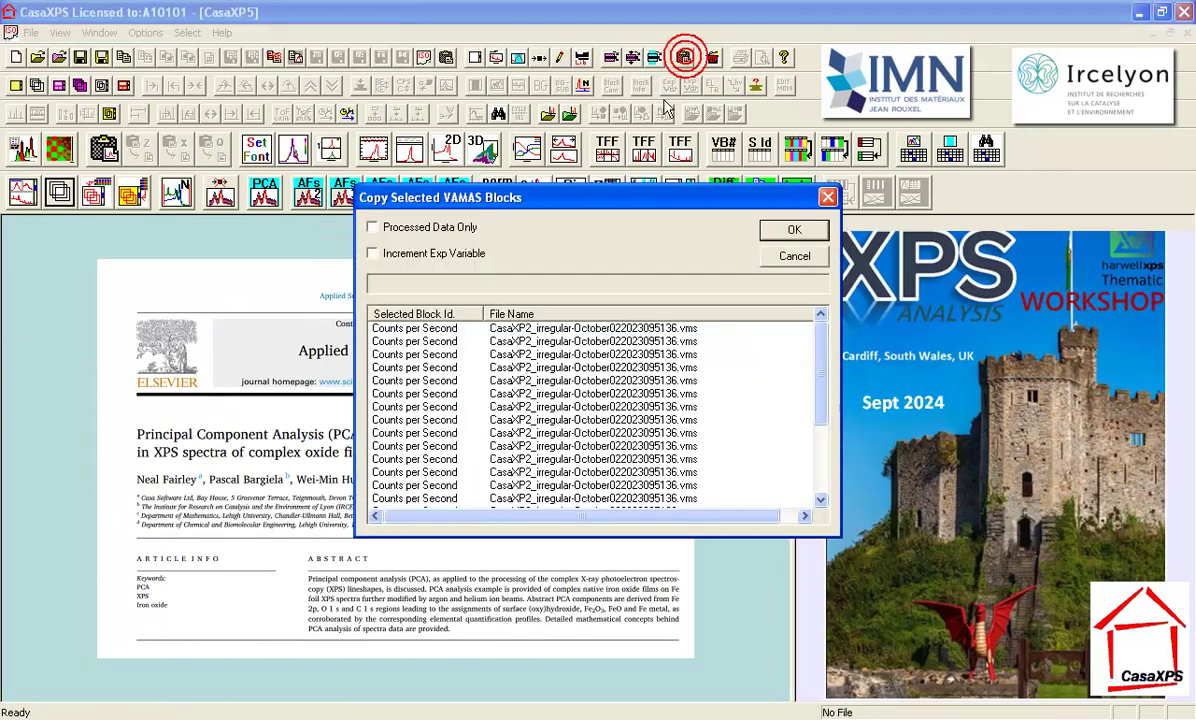
click(790, 231)
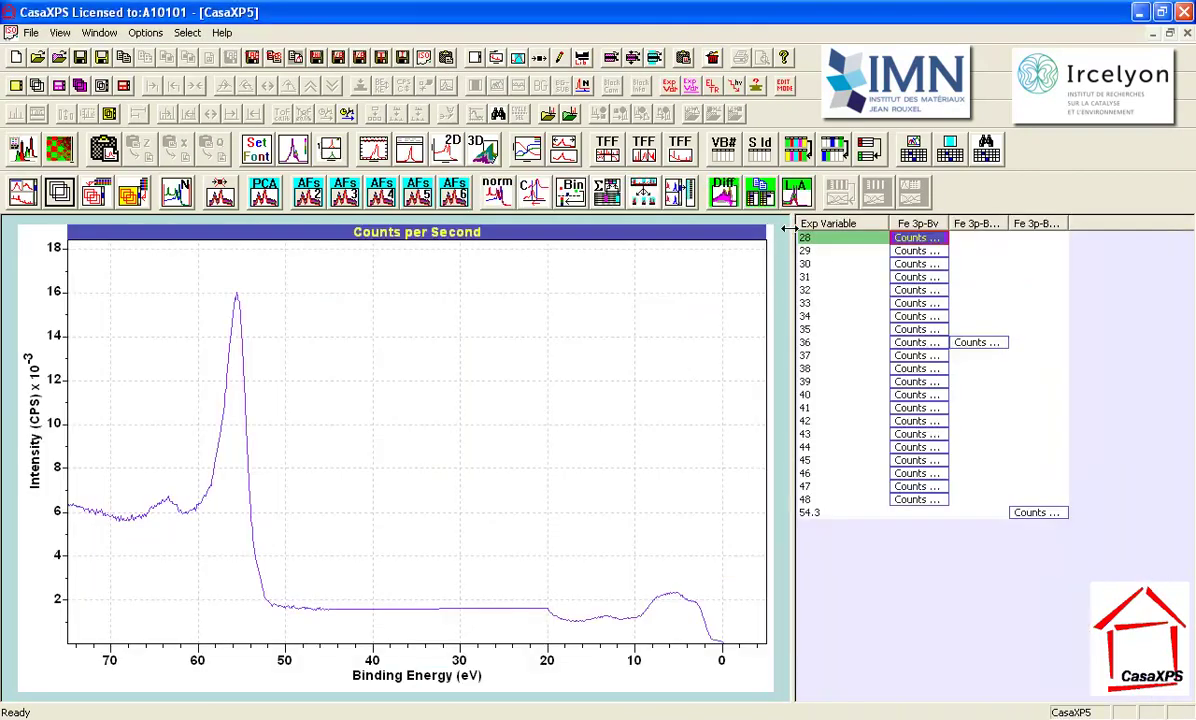
- Overlay the component spectra at Exp Variable 36 and 54.3
click(968, 345)
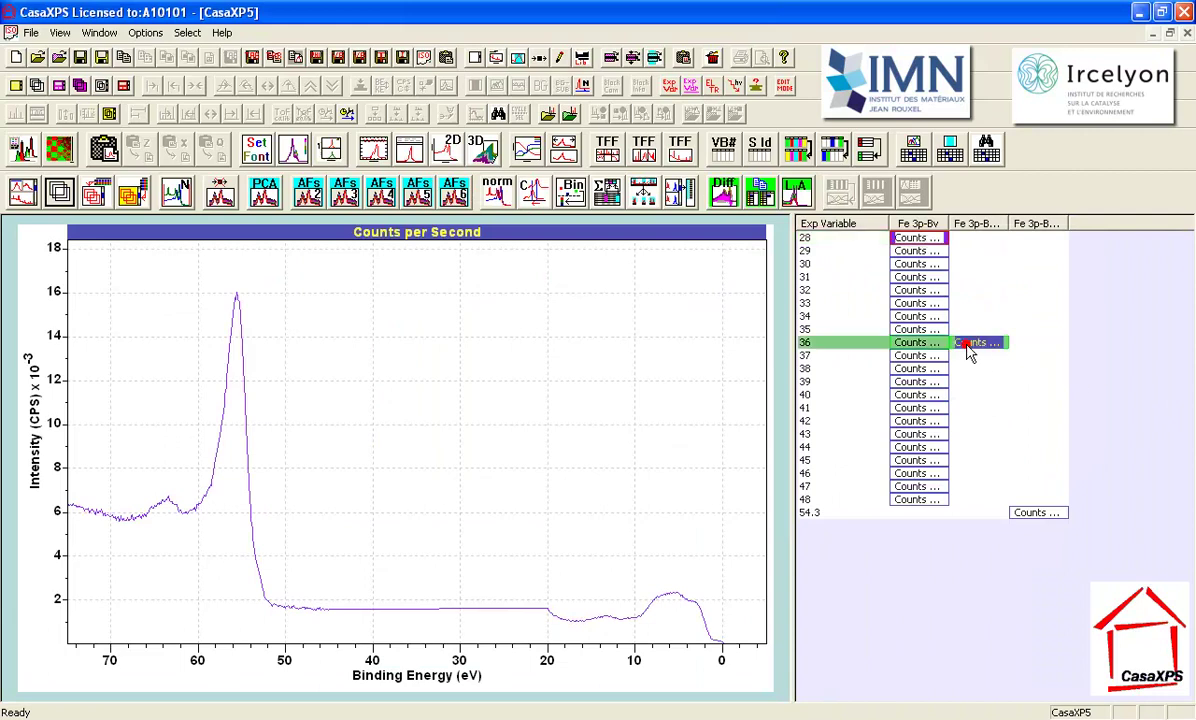
ctrl+click(1040, 514)
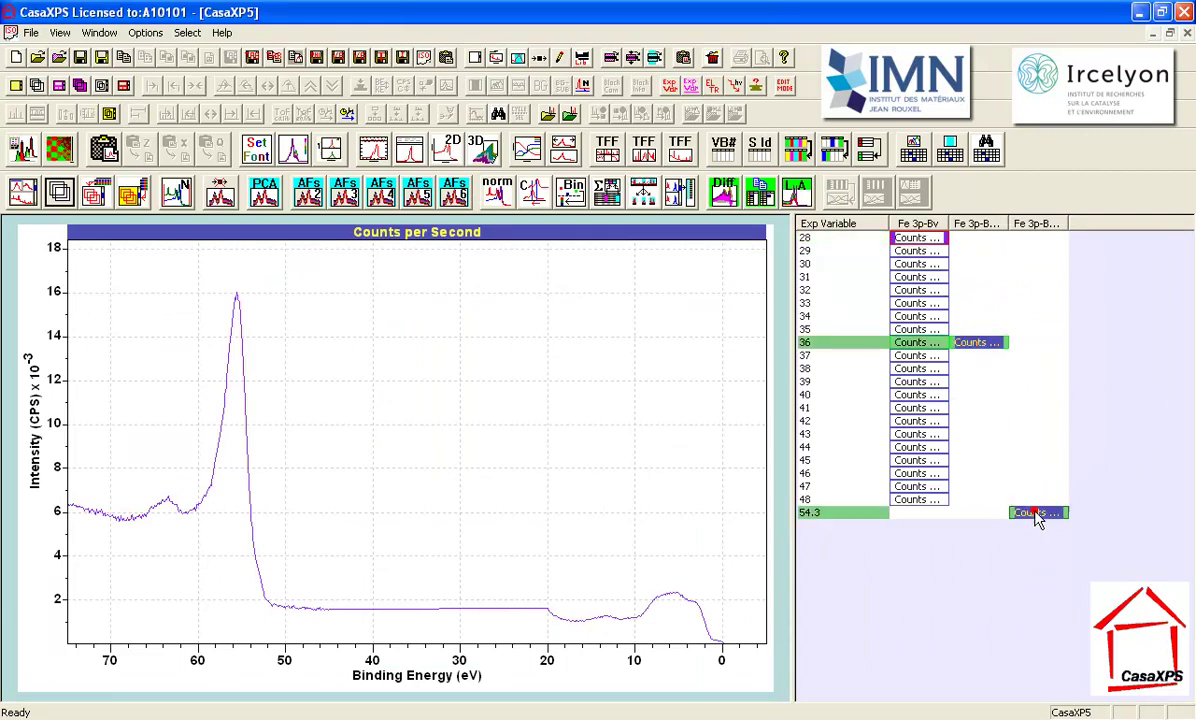
click(59, 189)
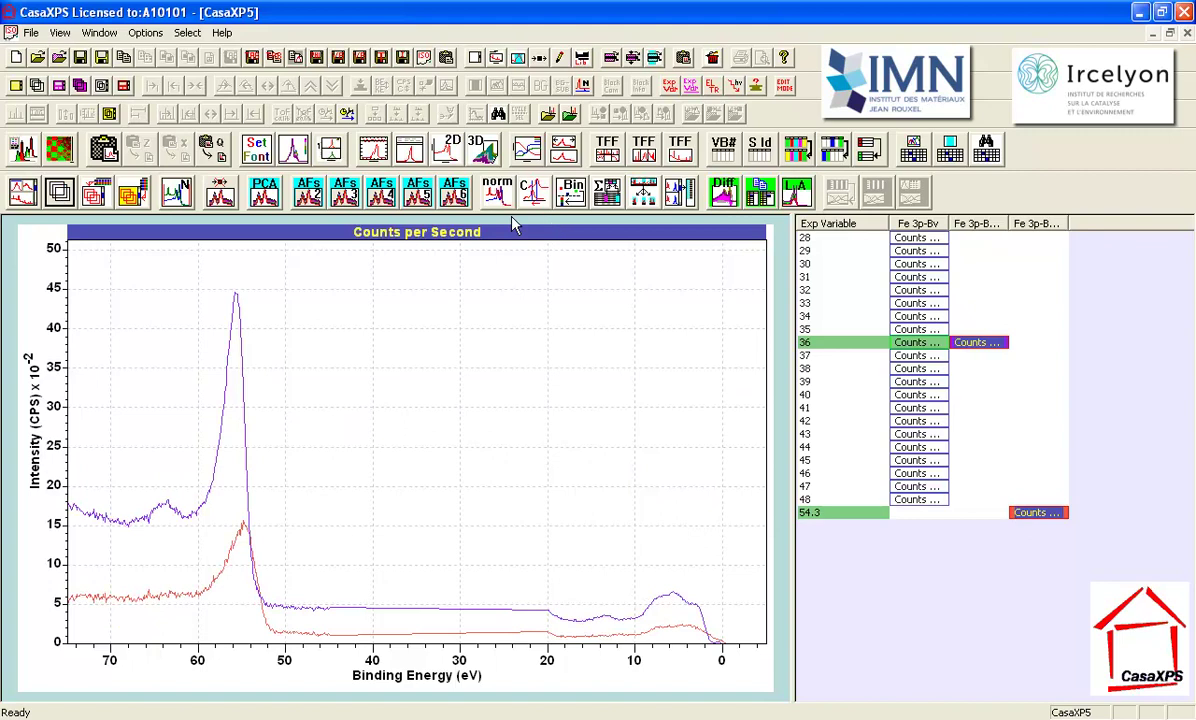
- Run L.A. linear least squares on the 21 Fe 3p-Bv spectra, creating CasaXPS5_LREGR results
click(930, 228)
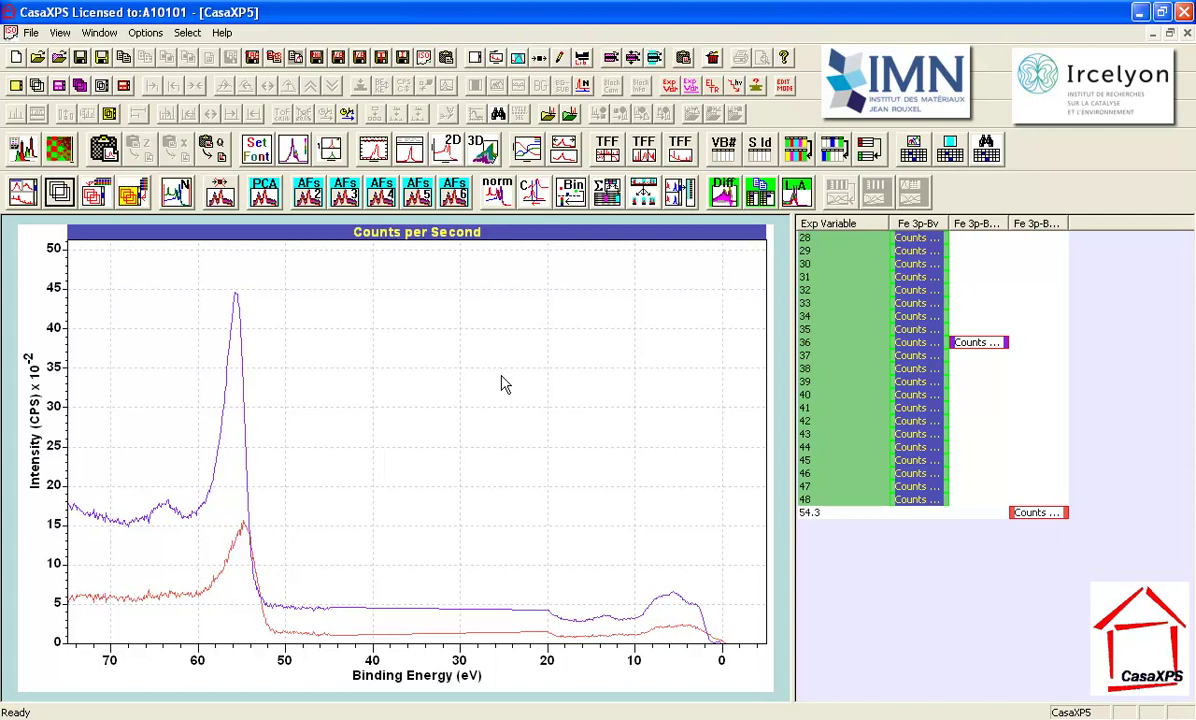
click(797, 191)
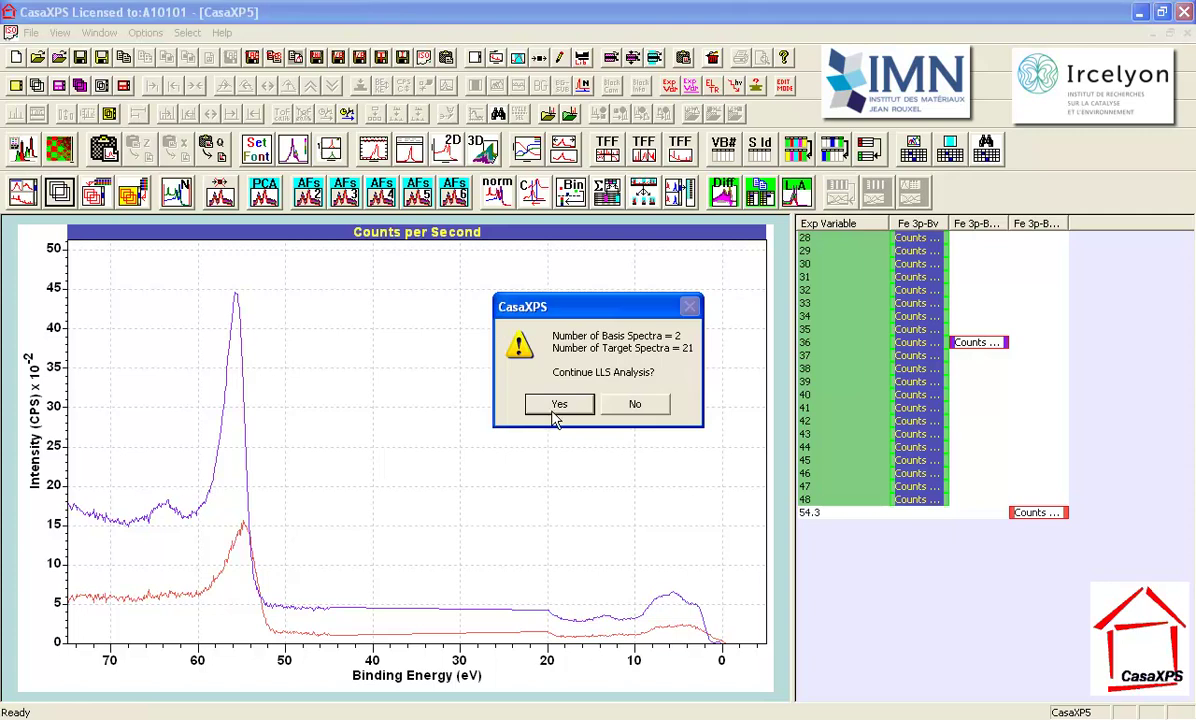
click(527, 404)
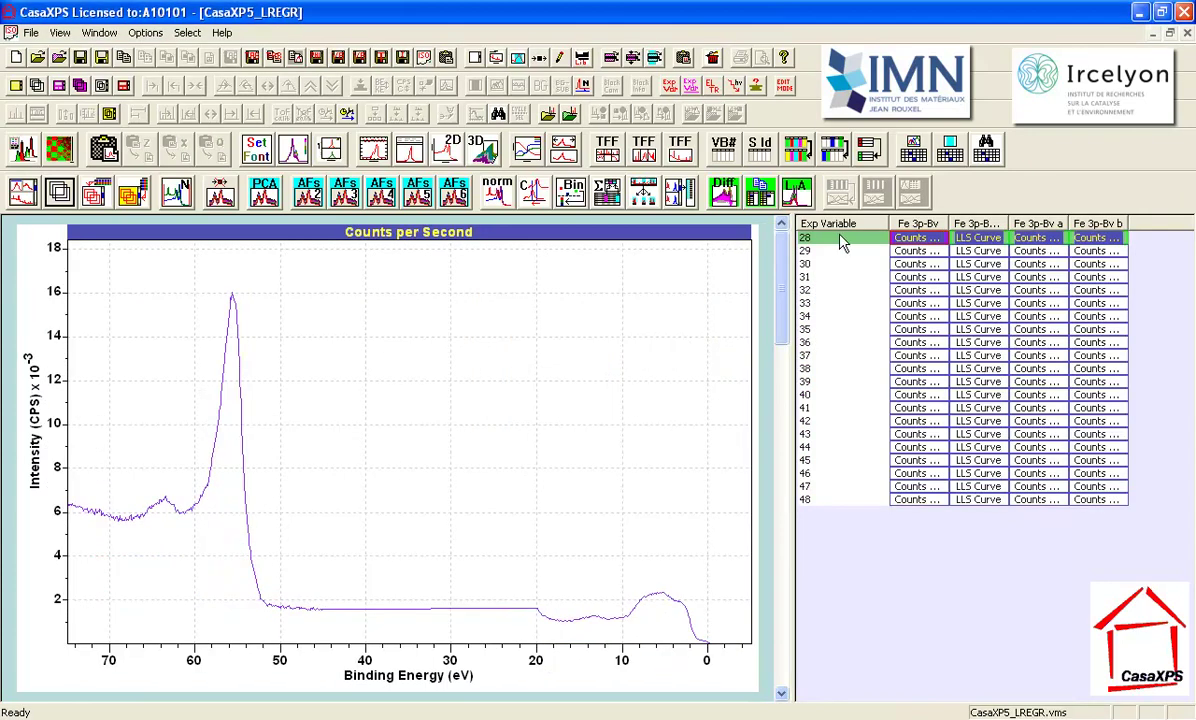
- Show each Fe3O4 spectrum with its two fitted LLS components and step through the rows
click(94, 192)
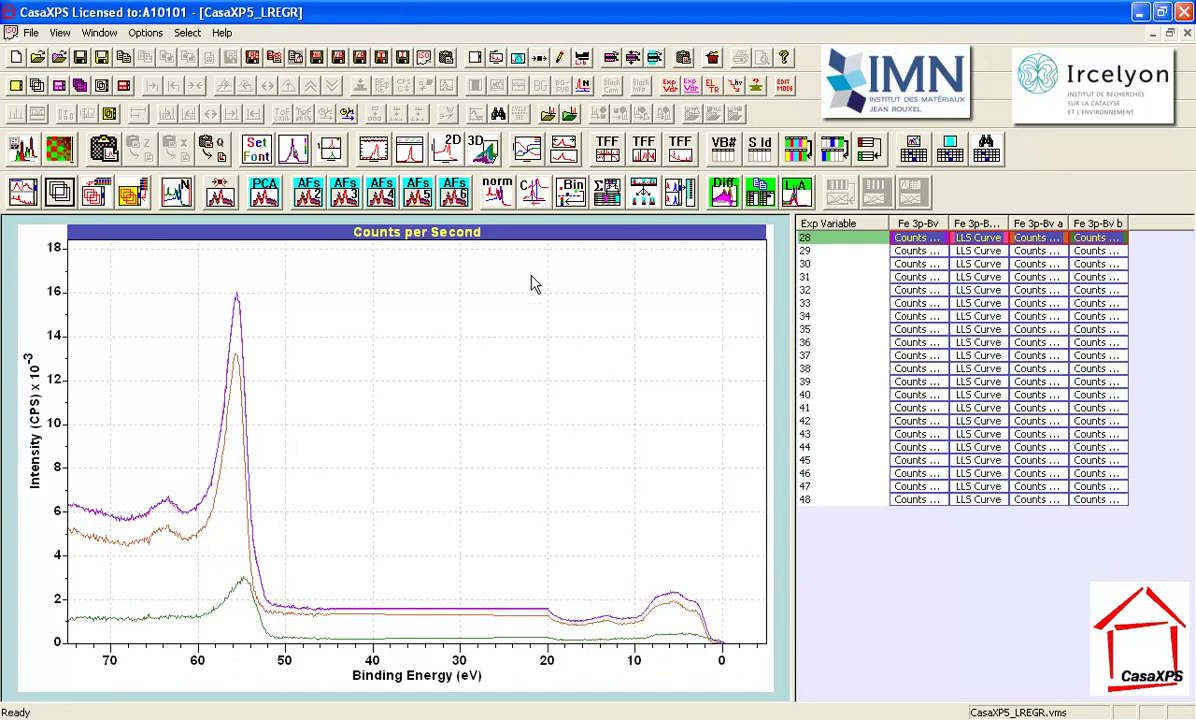
click(399, 304)
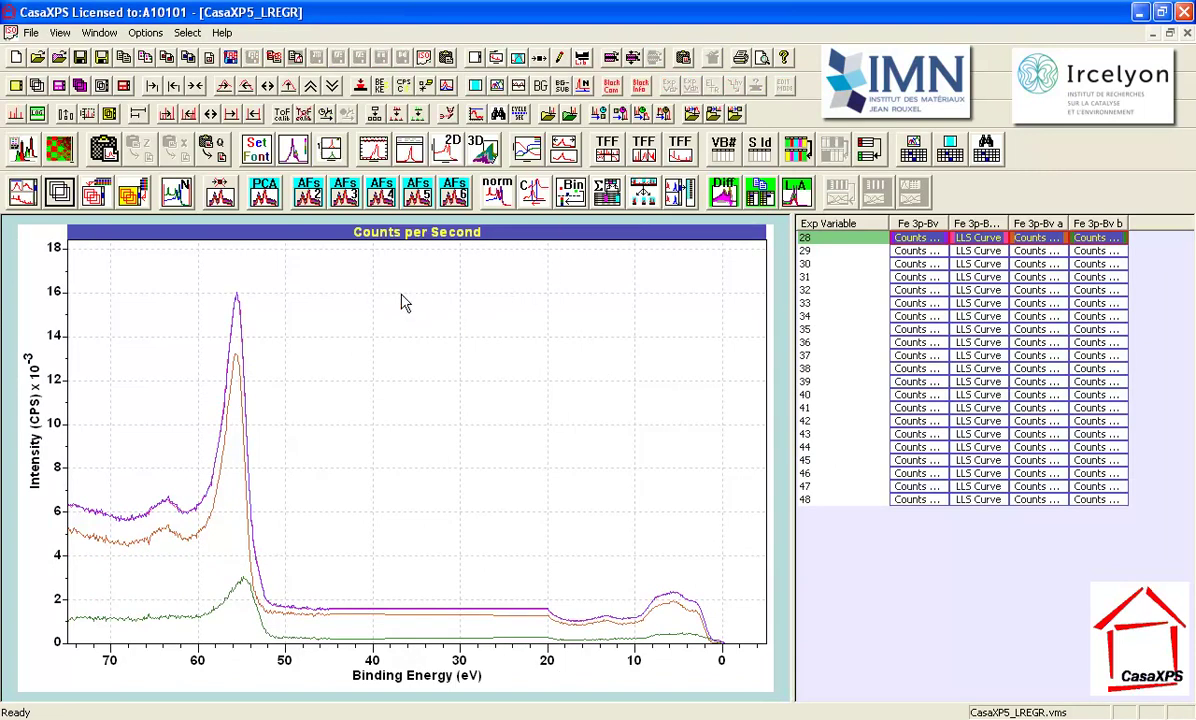
key(Down)
key(Down)
key(Down)
key(Down)
key(Down)
key(Down)
key(Down)
key(Down)
key(Down)
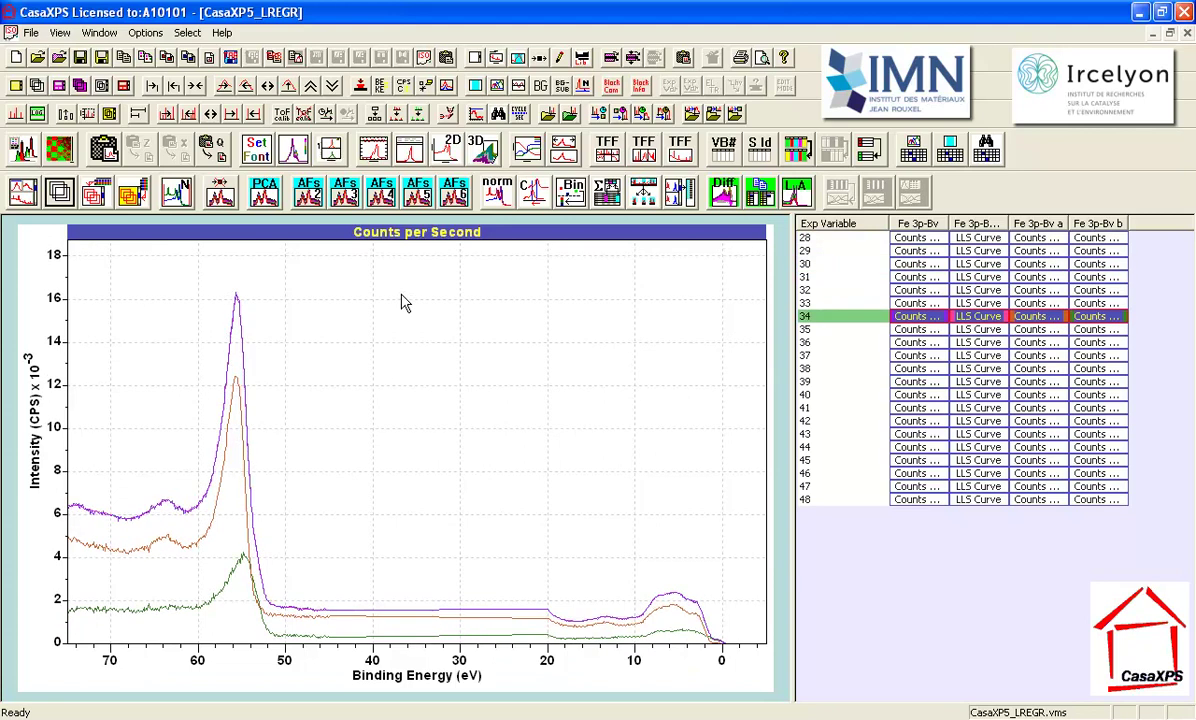
key(Down)
key(Down)
key(Down)
key(Down)
key(Down)
key(Down)
key(Down)
key(Down)
key(Down)
key(Down)
key(Down)
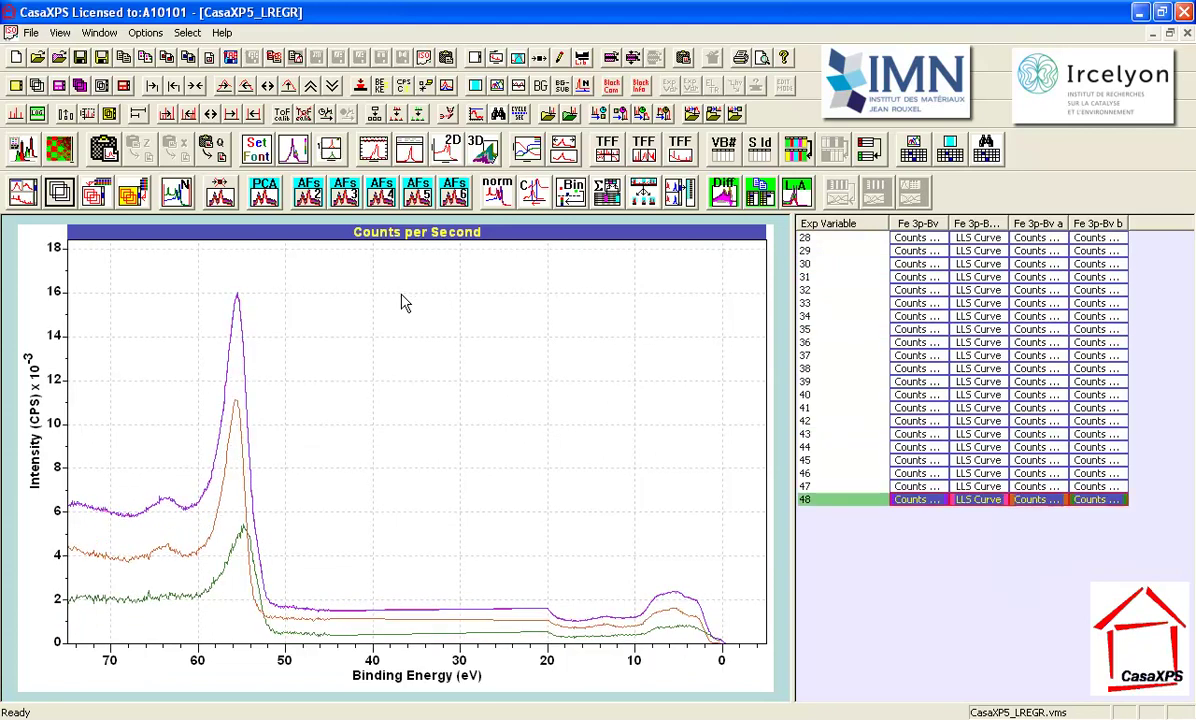
key(Up)
key(Up)
key(Up)
key(Up)
key(Up)
key(Up)
key(Up)
key(Up)
key(Up)
key(Up)
key(Up)
key(Up)
key(Up)
key(Up)
key(Up)
key(Up)
key(Up)
key(Up)
key(Up)
key(Up)
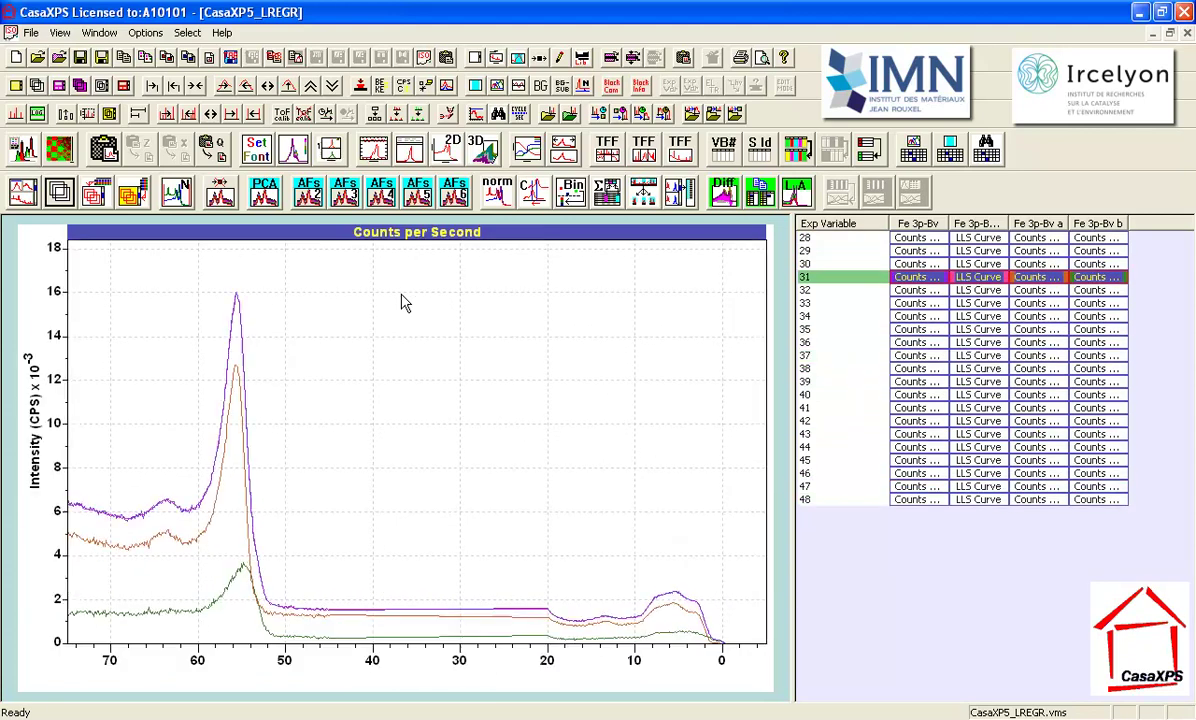
key(Down)
key(Down)
key(Down)
key(Down)
key(Down)
key(Down)
key(Down)
key(Down)
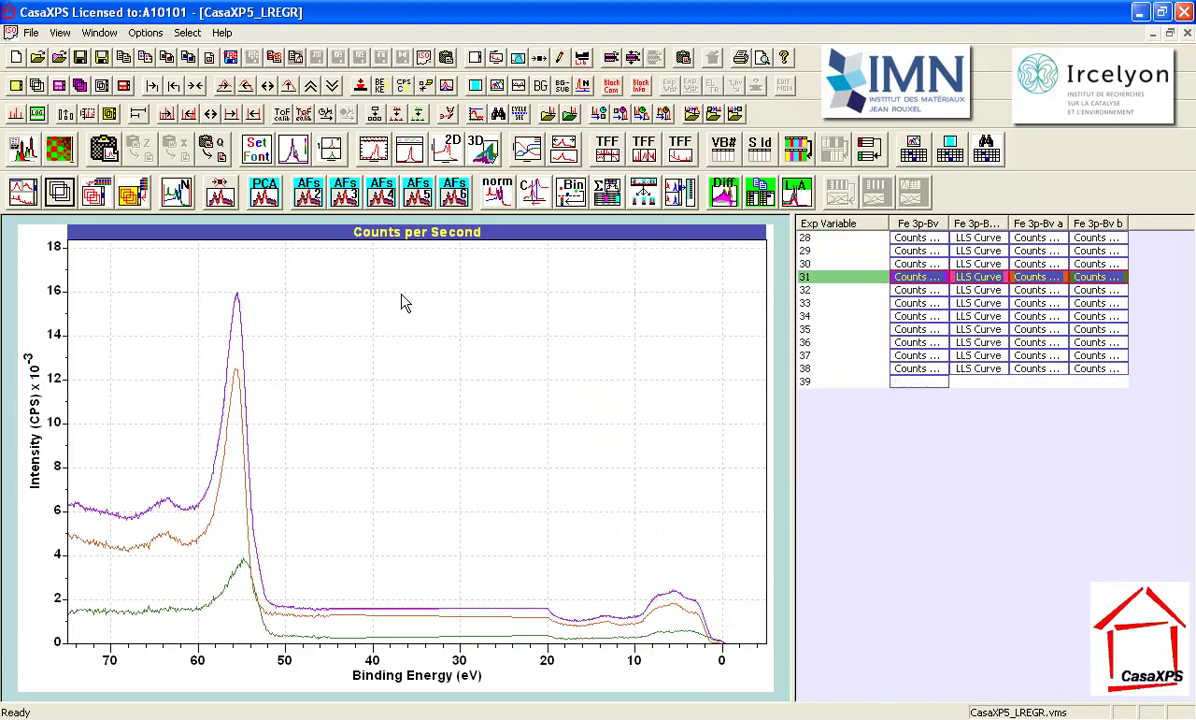
key(Down)
key(Down)
key(Down)
key(Down)
key(Down)
key(Down)
key(Down)
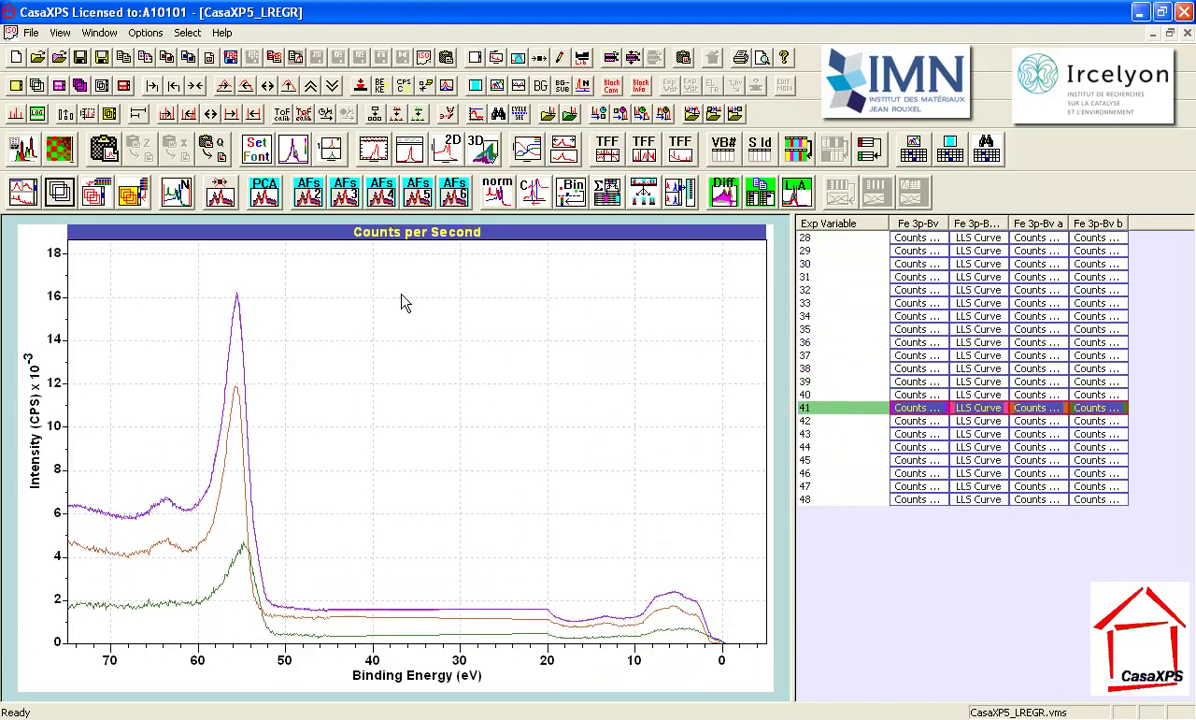